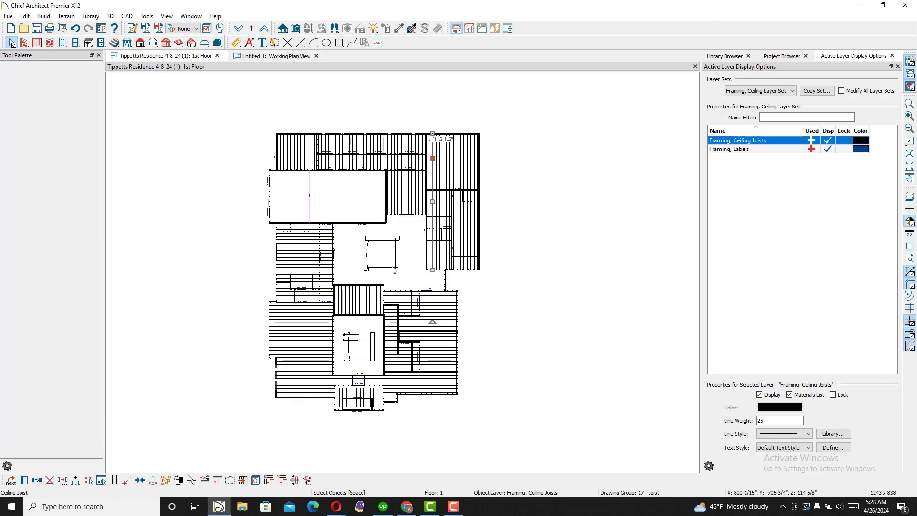
Step: Examine the joist layout across the first-floor ceiling framing plan, checking a slab and a ceiling joist along the way
scroll(392, 270, down, 3)
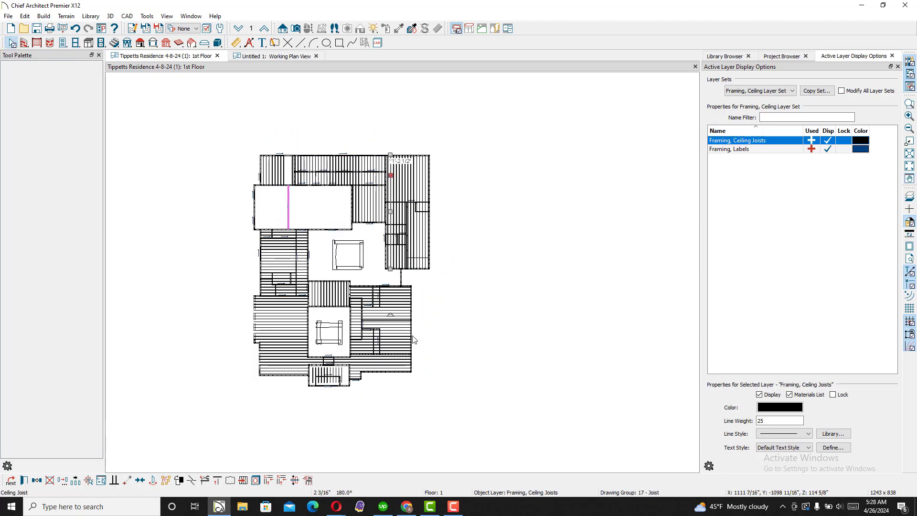
scroll(412, 336, up, 1)
scroll(430, 266, up, 2)
scroll(432, 266, down, 3)
scroll(365, 223, up, 2)
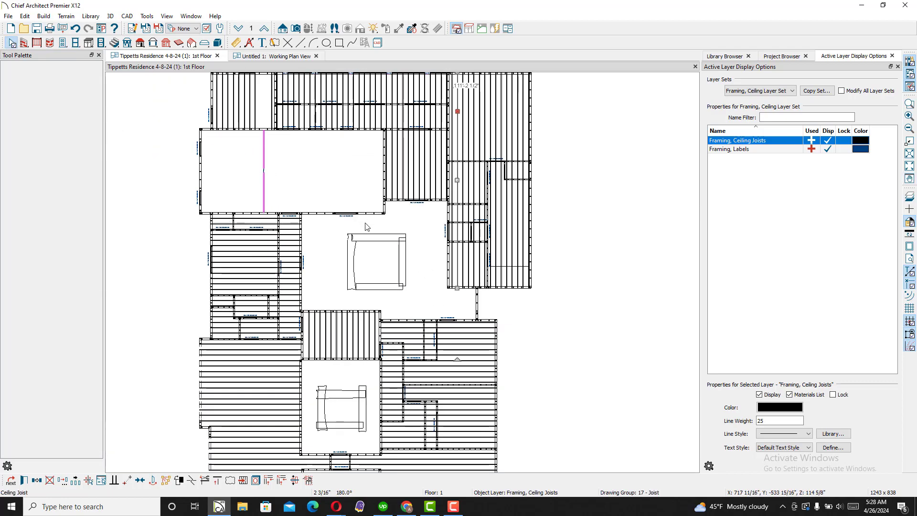
scroll(365, 226, up, 5)
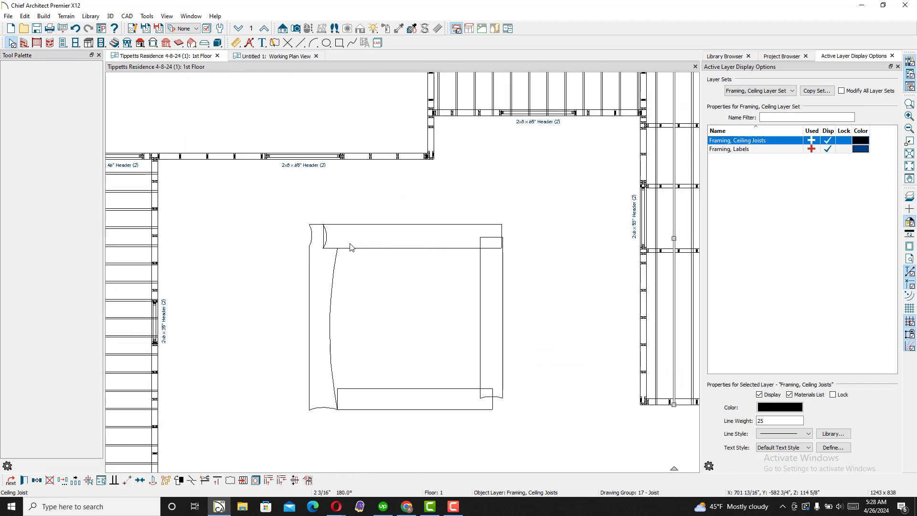
click(350, 247)
scroll(340, 253, down, 3)
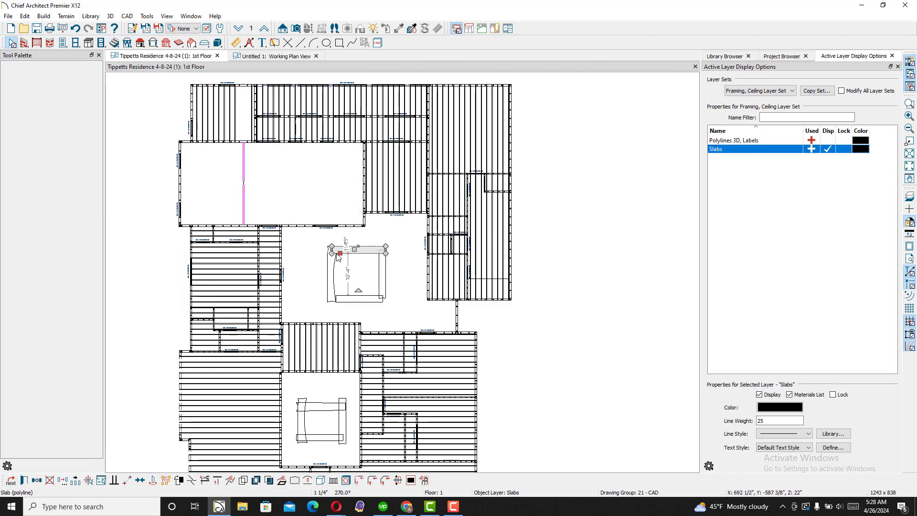
scroll(340, 254, down, 4)
click(371, 238)
scroll(370, 221, up, 2)
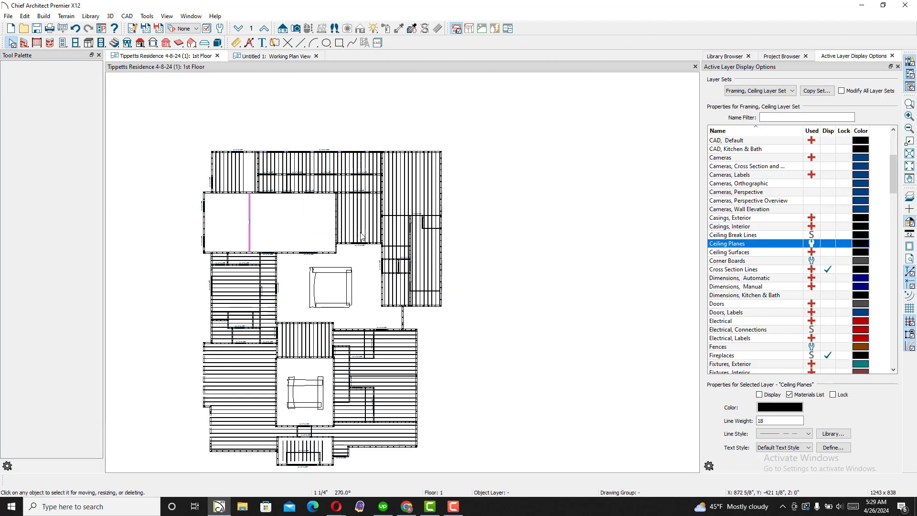
click(361, 218)
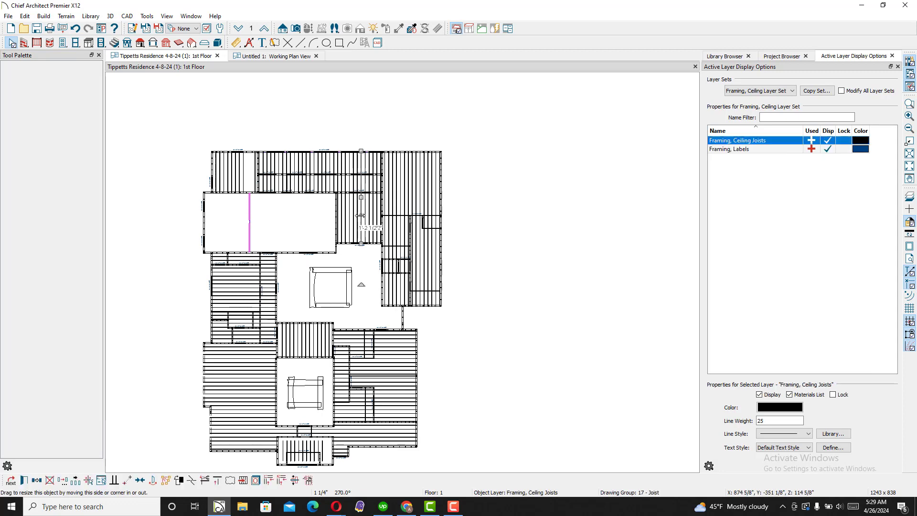
click(457, 102)
scroll(396, 208, down, 4)
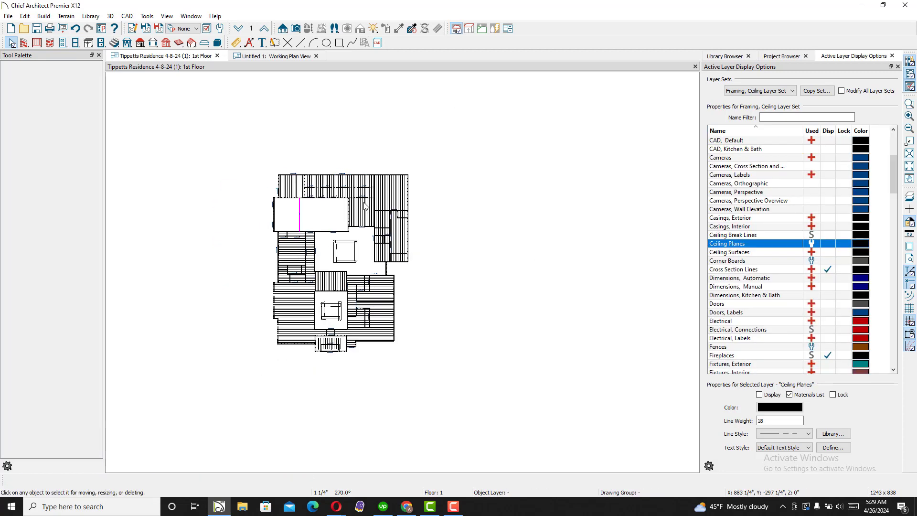
scroll(398, 207, up, 4)
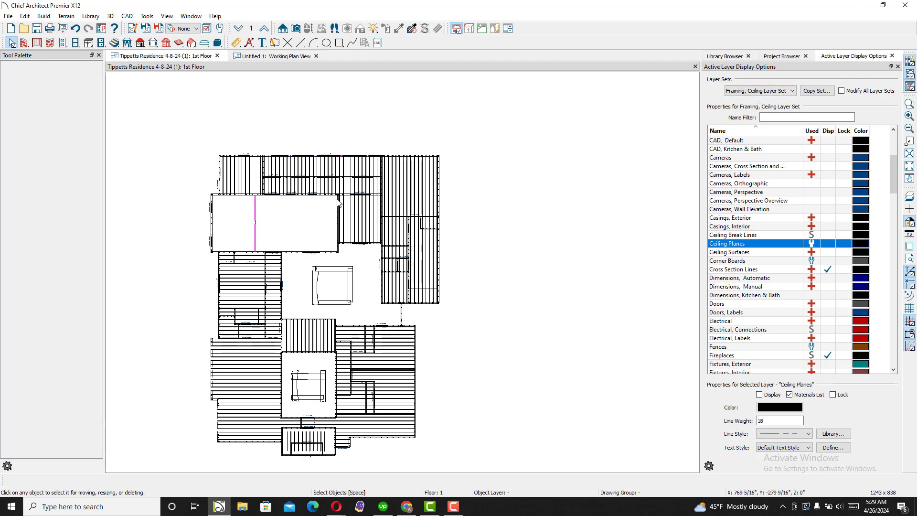
scroll(319, 231, down, 1)
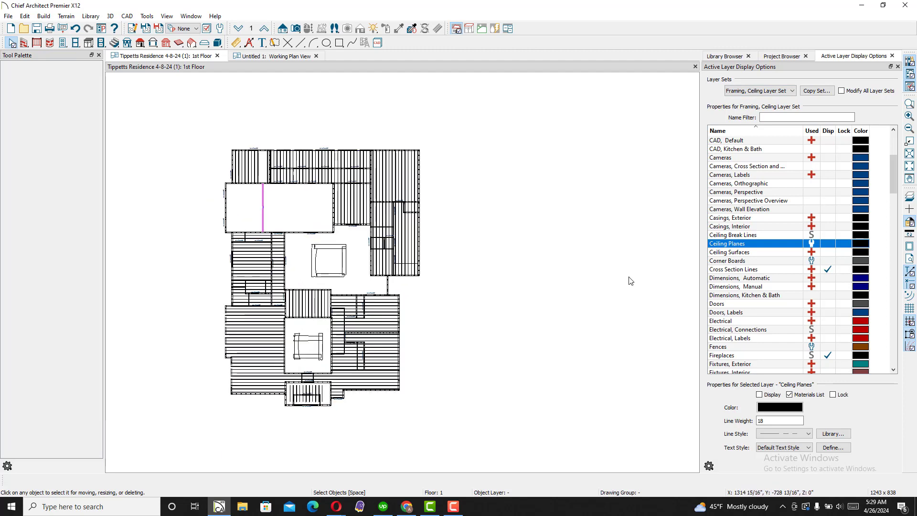
scroll(386, 342, up, 1)
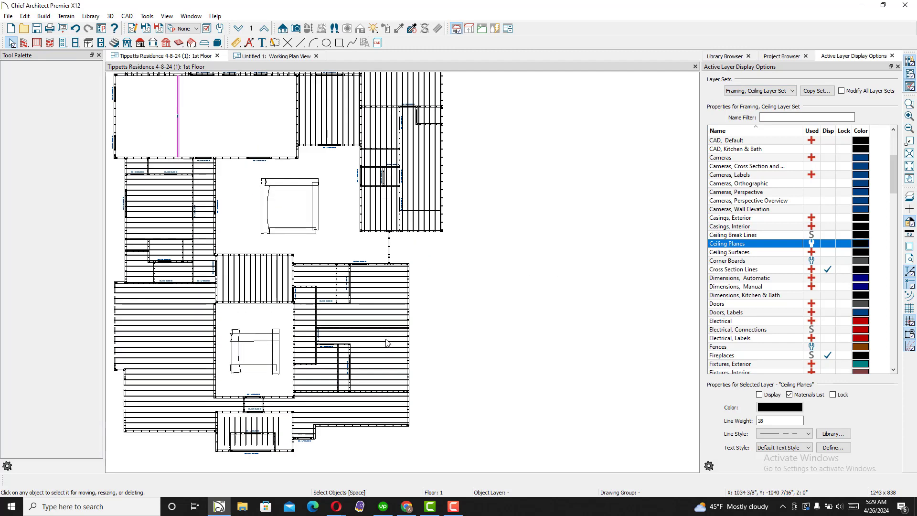
middle_drag(431, 313, 492, 302)
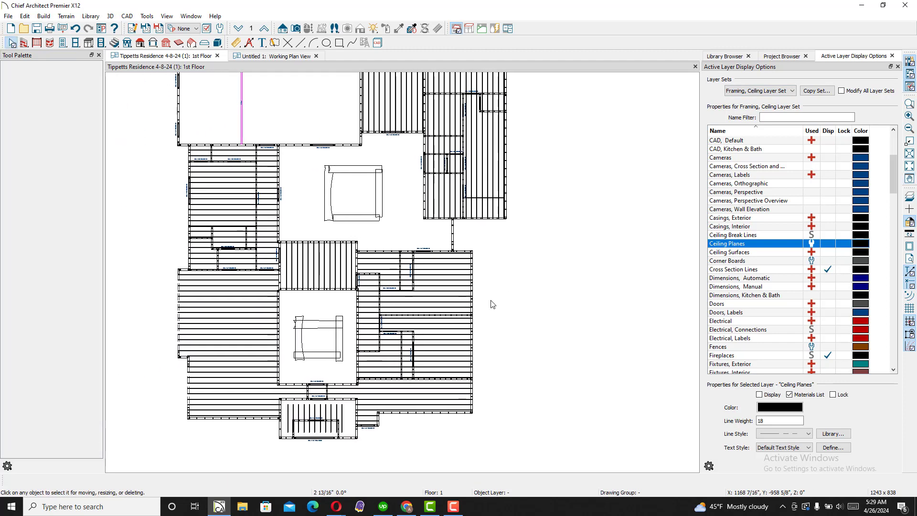
scroll(491, 301, up, 1)
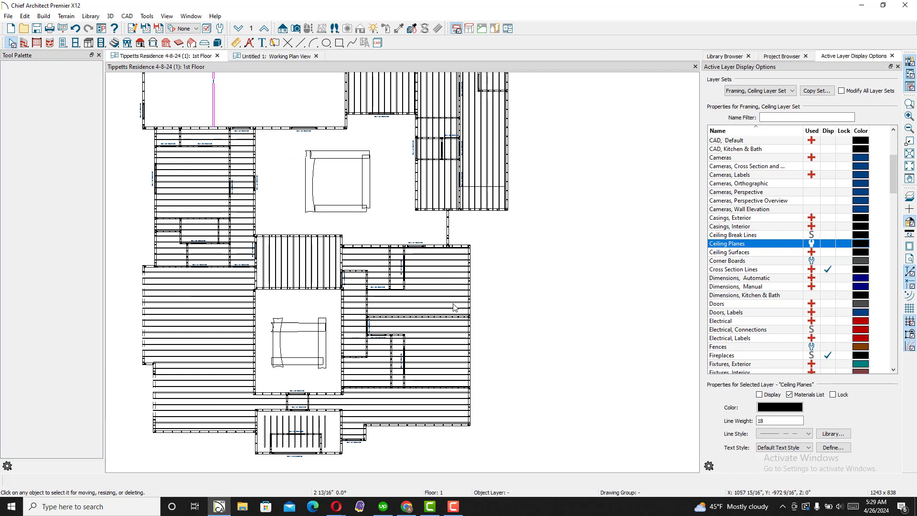
Step: Change the color of the Framing, Ceiling Joists layer to magenta
click(448, 302)
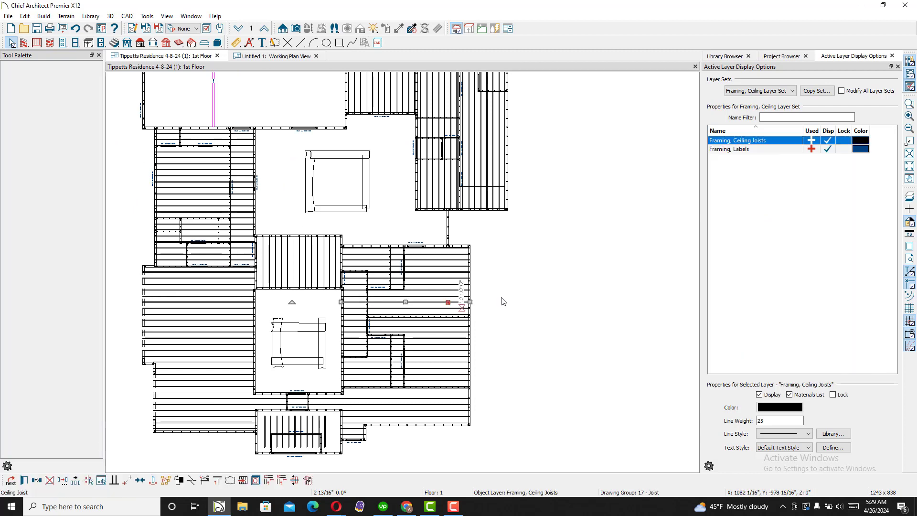
click(426, 278)
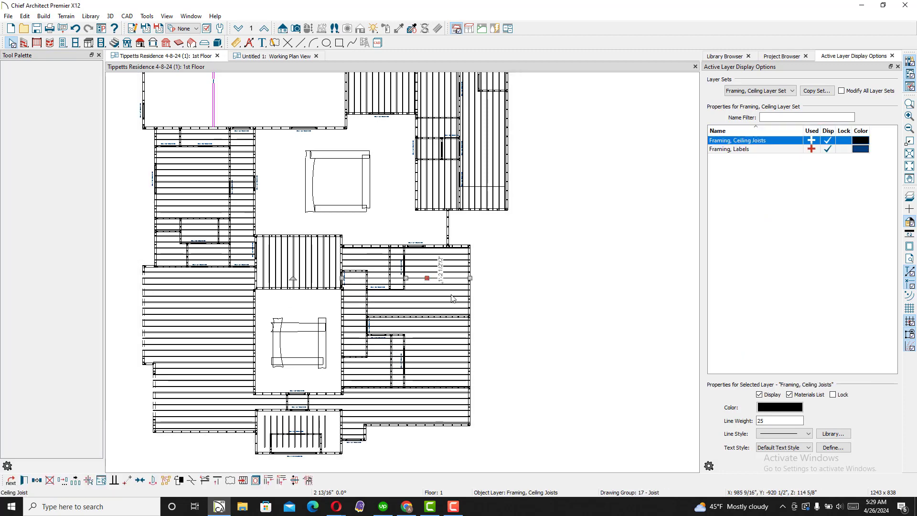
click(770, 407)
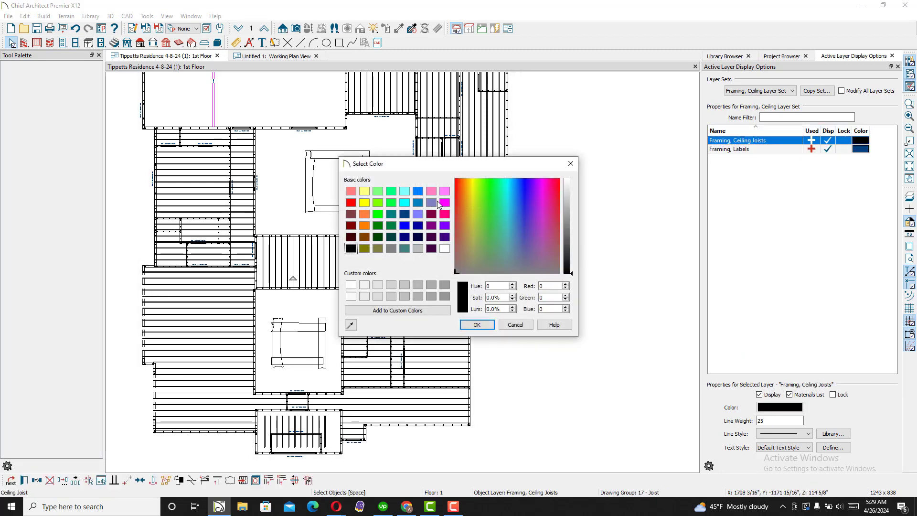
click(445, 202)
click(469, 326)
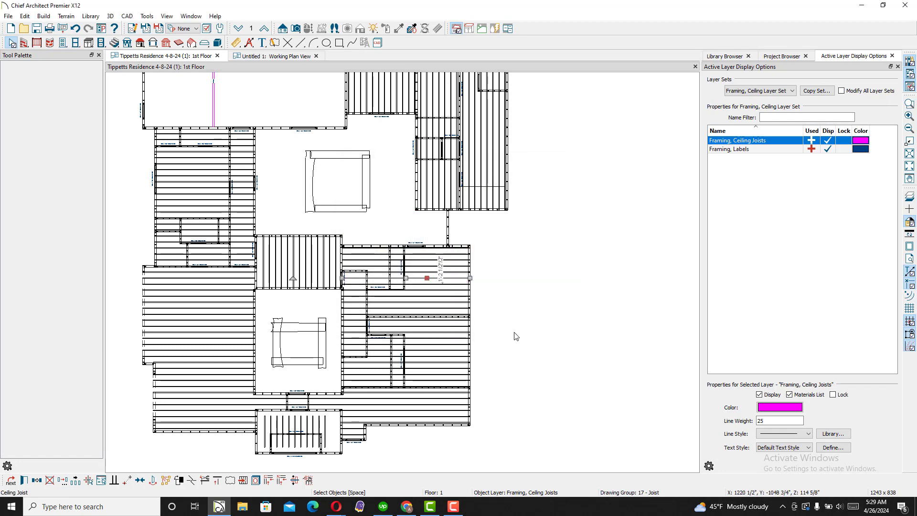
Step: Examine the direction and extent of the magenta ceiling joists in each wing of the plan
click(517, 332)
scroll(512, 298, down, 2)
scroll(492, 227, up, 10)
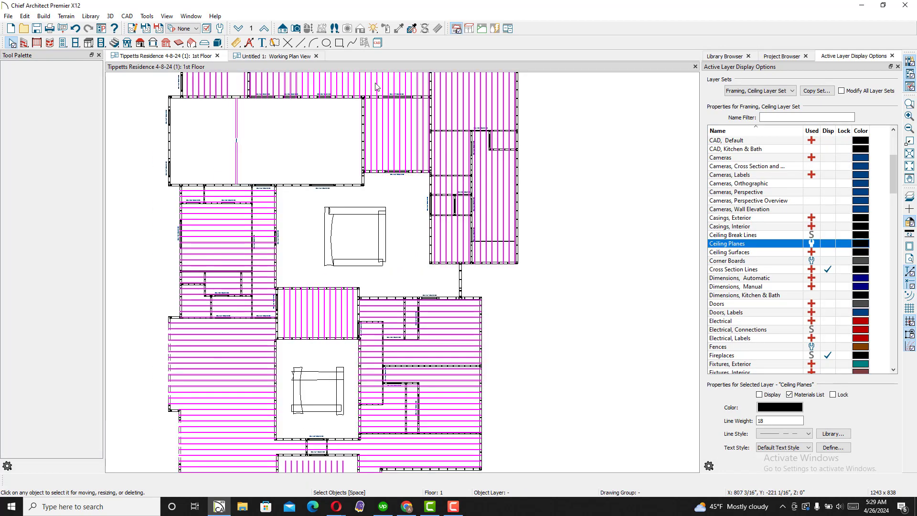
scroll(384, 184, down, 10)
scroll(308, 261, up, 5)
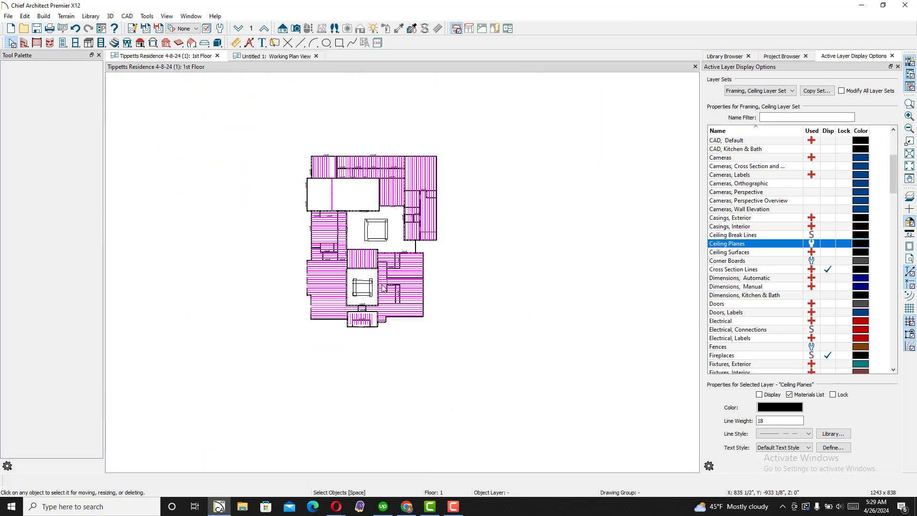
click(308, 262)
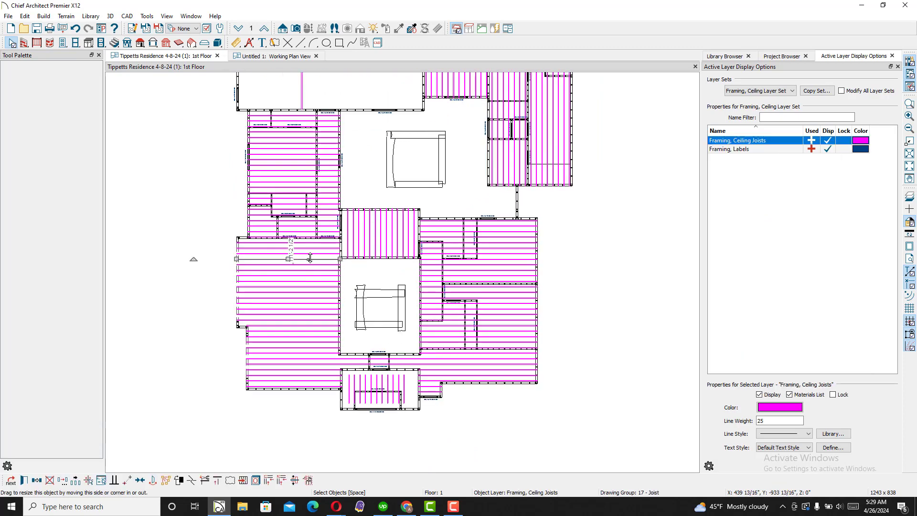
scroll(564, 309, down, 4)
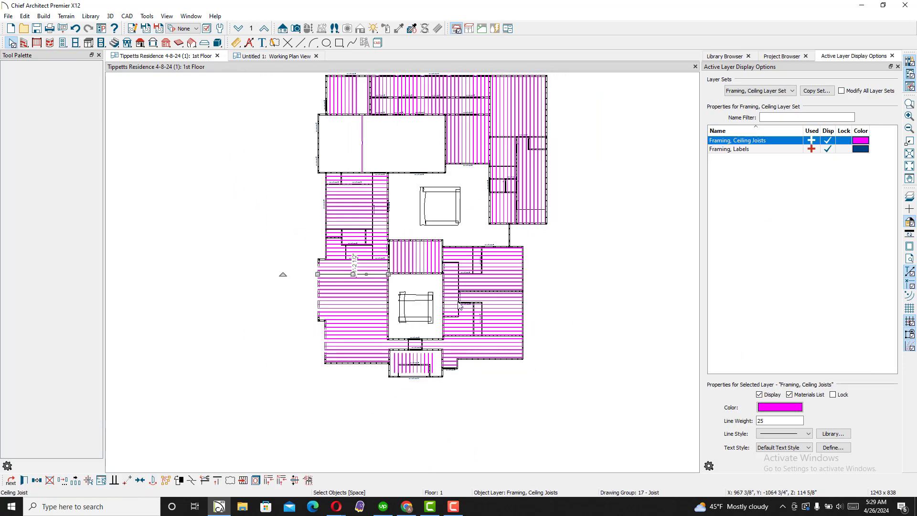
scroll(501, 315, up, 4)
Step: Set the color of the Framing, Ceiling Joists layer back to black and deselect the joist
click(501, 317)
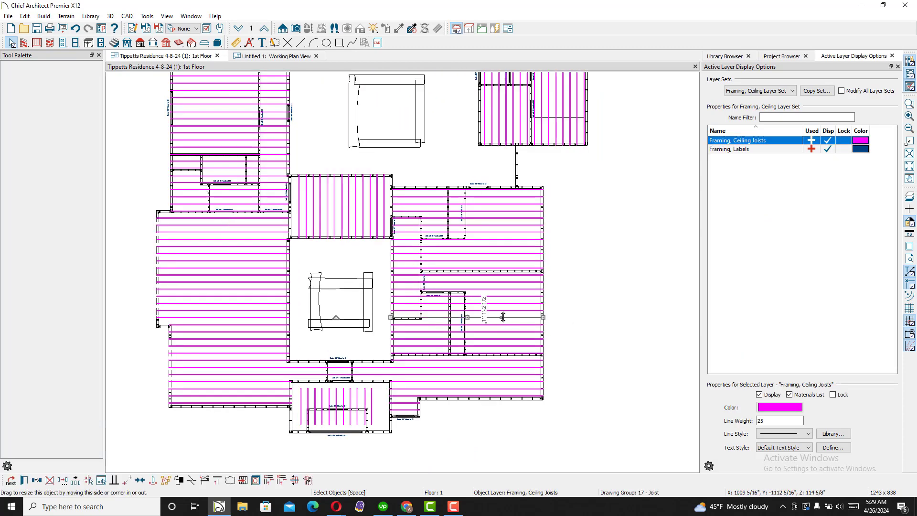
click(780, 407)
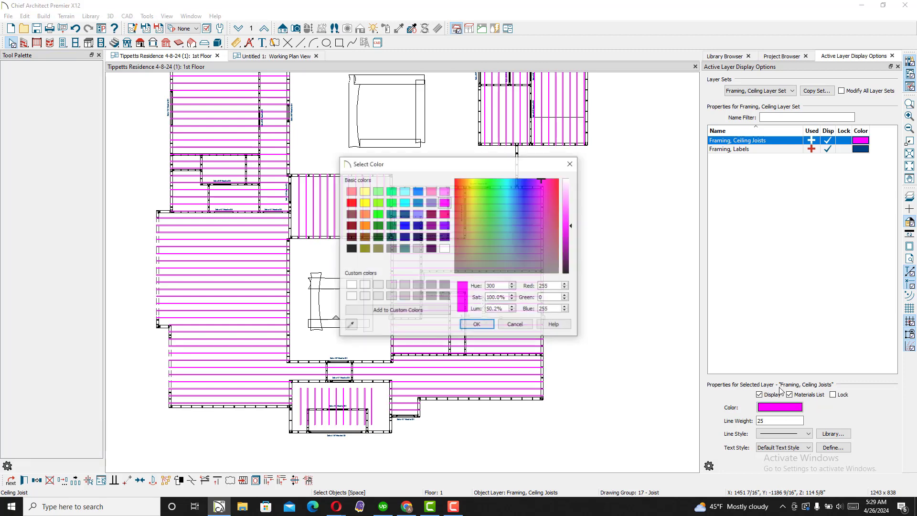
click(351, 249)
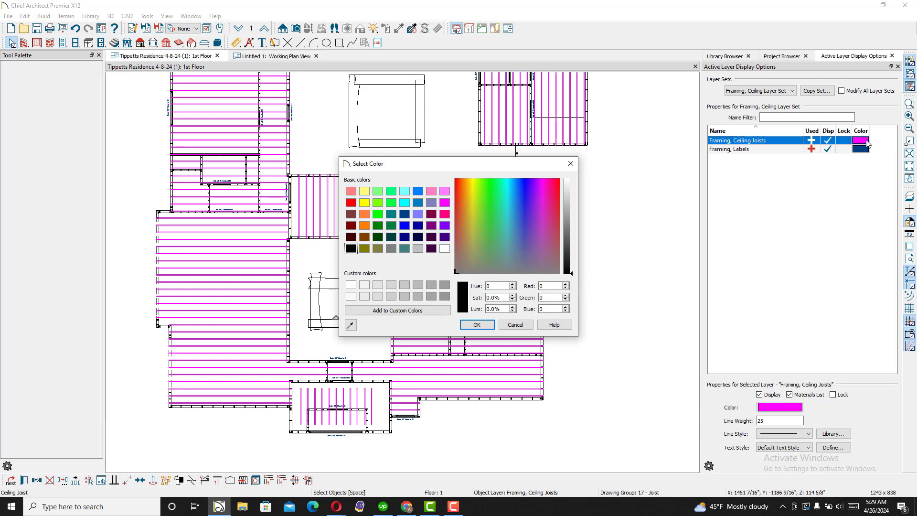
click(476, 325)
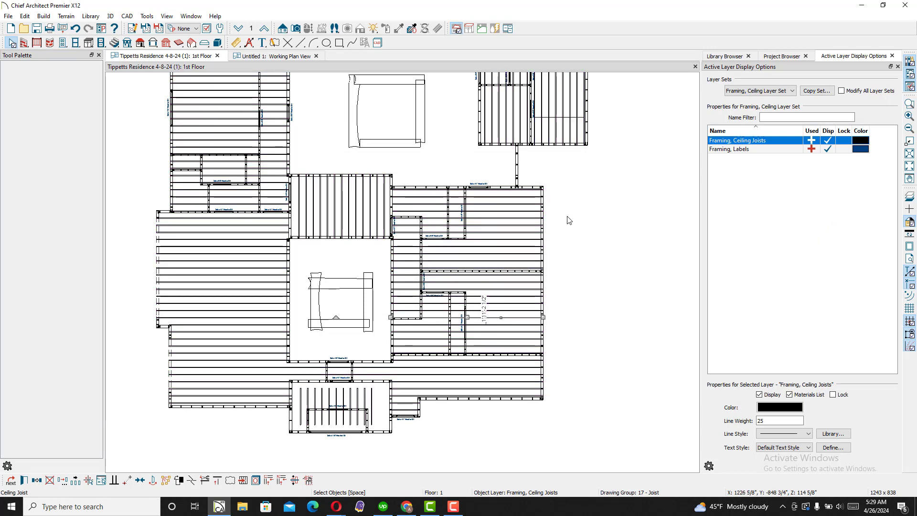
scroll(466, 301, down, 2)
scroll(460, 201, up, 2)
scroll(457, 232, down, 2)
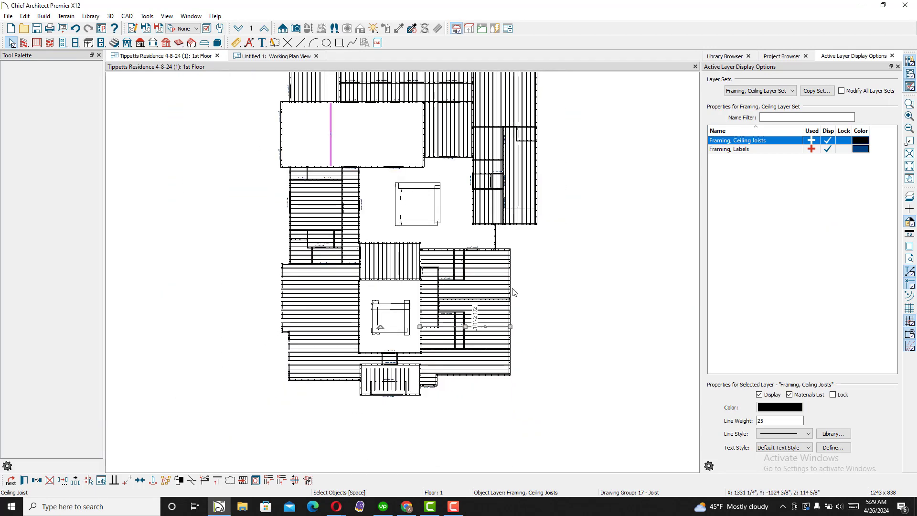
click(511, 287)
click(151, 148)
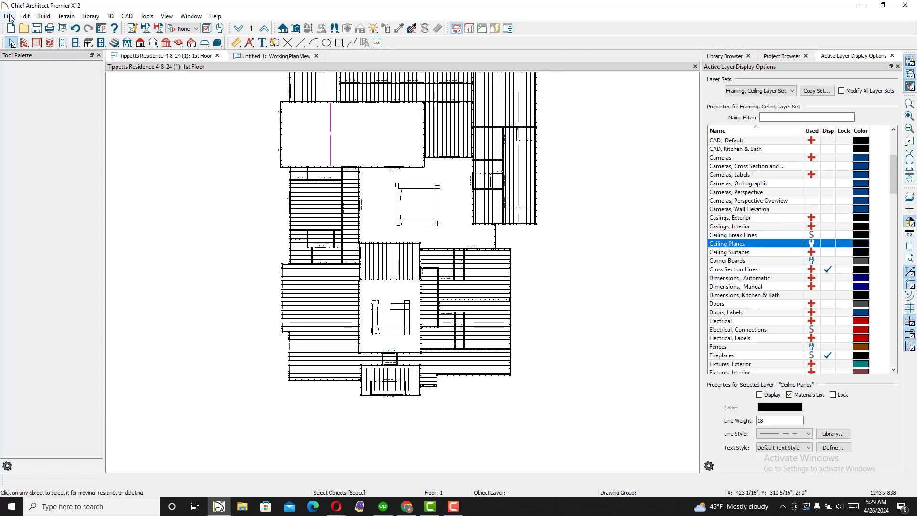
Step: Create a new blank plan
click(8, 16)
click(29, 27)
scroll(369, 176, down, 3)
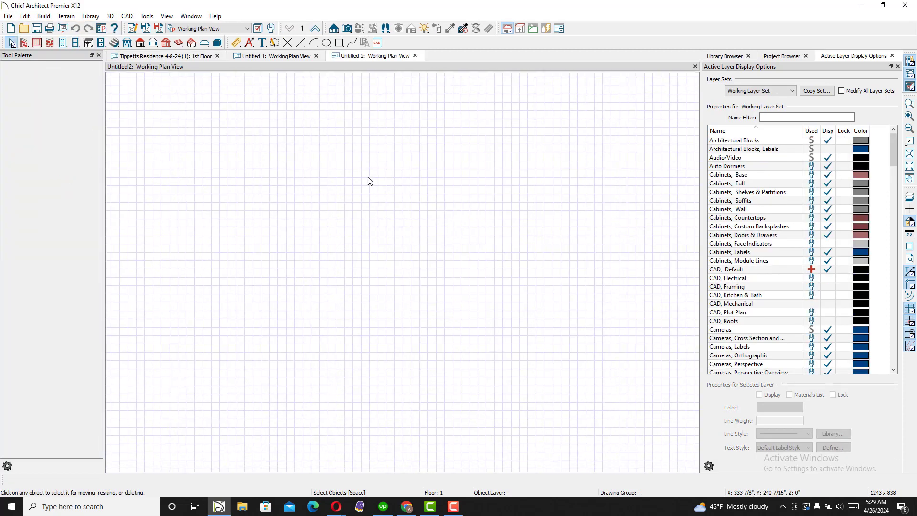
Step: Draw an L-shaped outline of straight exterior walls, about 23 by 17 ft overall, with a notch about 5 by 6 ft at its lower-right corner
click(23, 43)
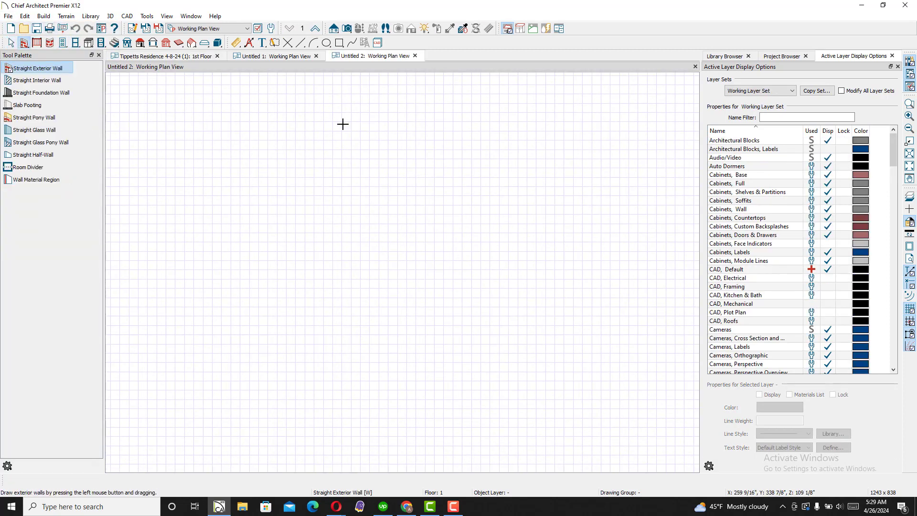
mouse_move(337, 259)
mouse_down()
mouse_move(498, 259)
mouse_move(500, 201)
mouse_move(548, 204)
mouse_up()
drag(548, 204, 339, 250)
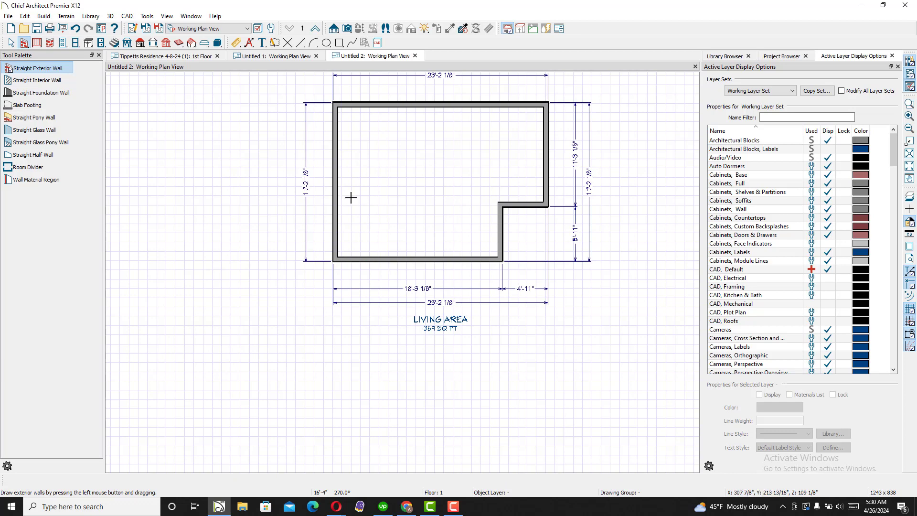
key(Escape)
scroll(438, 337, up, 3)
scroll(344, 291, down, 3)
middle_drag(343, 290, 306, 463)
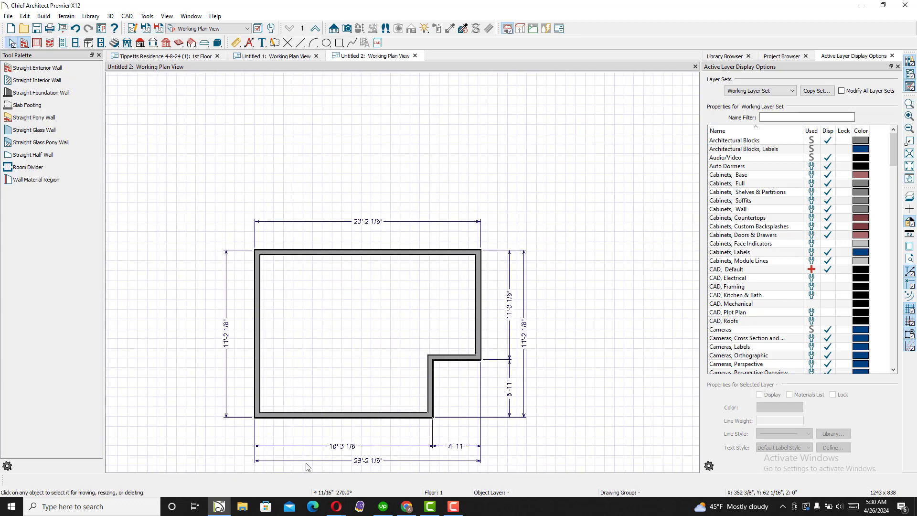
Step: Move the building's left and upper exterior walls outward to about 25'-8" by 19'-9" overall
click(254, 342)
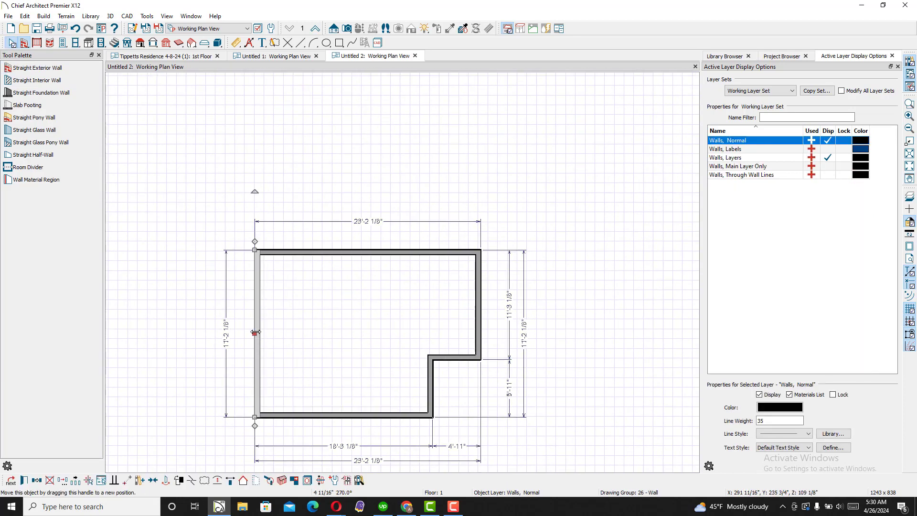
drag(253, 334, 231, 334)
drag(330, 252, 353, 226)
click(382, 164)
scroll(382, 163, down, 1)
scroll(383, 191, down, 2)
scroll(373, 346, up, 6)
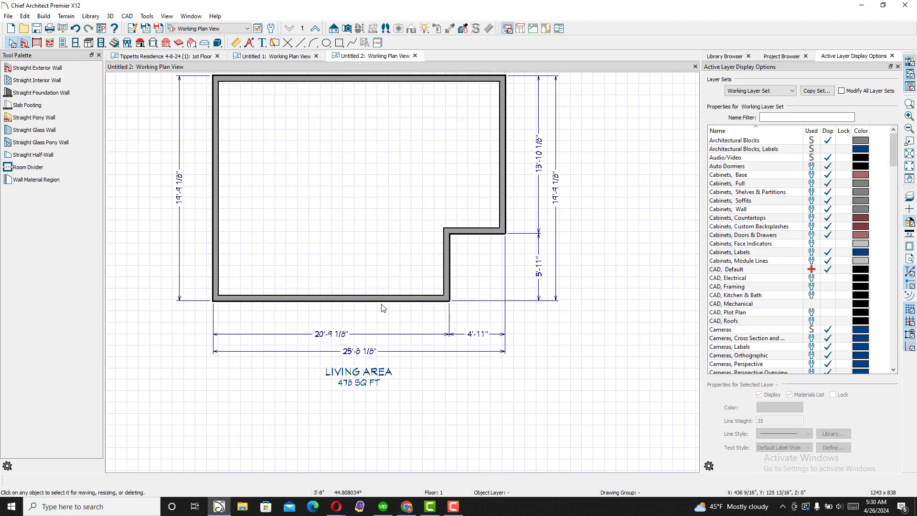
Step: Move the notch's vertical wall toward the building's interior to make the notch about 6'-2" wide
click(386, 304)
click(448, 266)
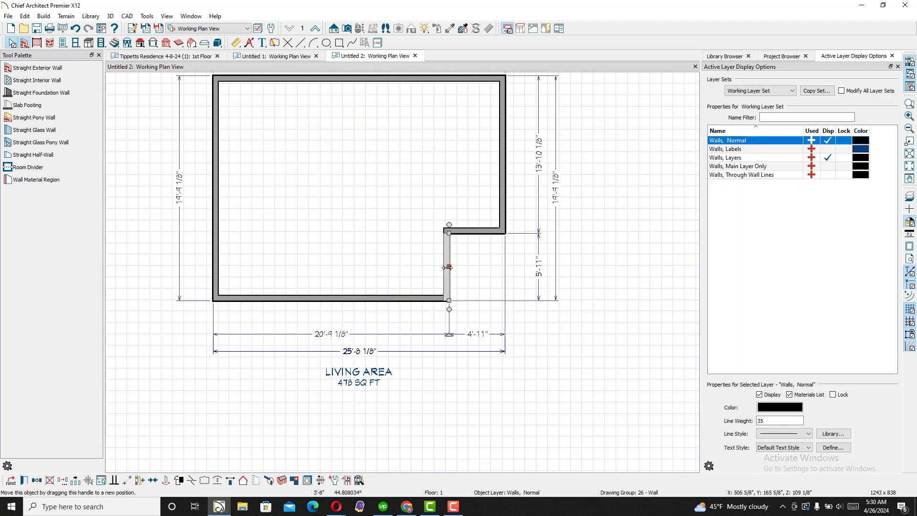
drag(447, 266, 435, 271)
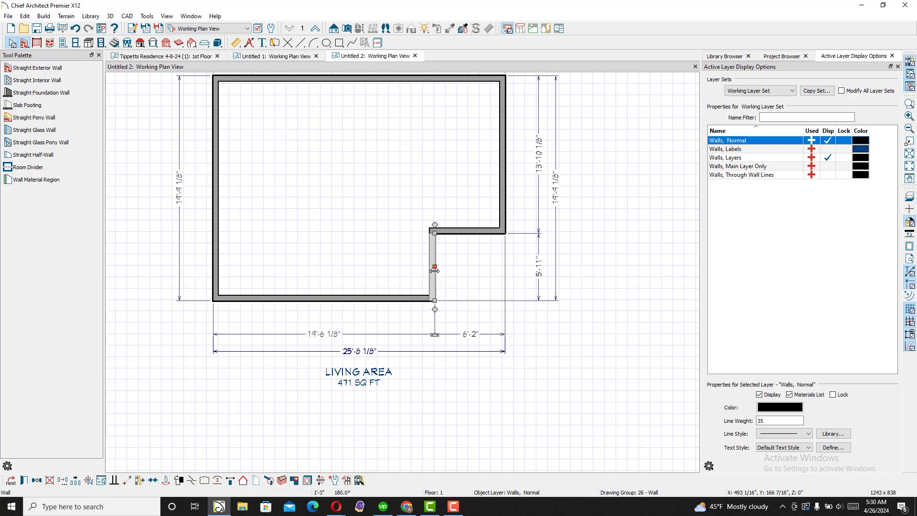
Step: Move the building's lower exterior wall outward to an overall depth of about 21'-2", and select the notch's vertical wall again
click(343, 324)
click(348, 300)
drag(348, 299, 353, 319)
click(425, 276)
click(433, 260)
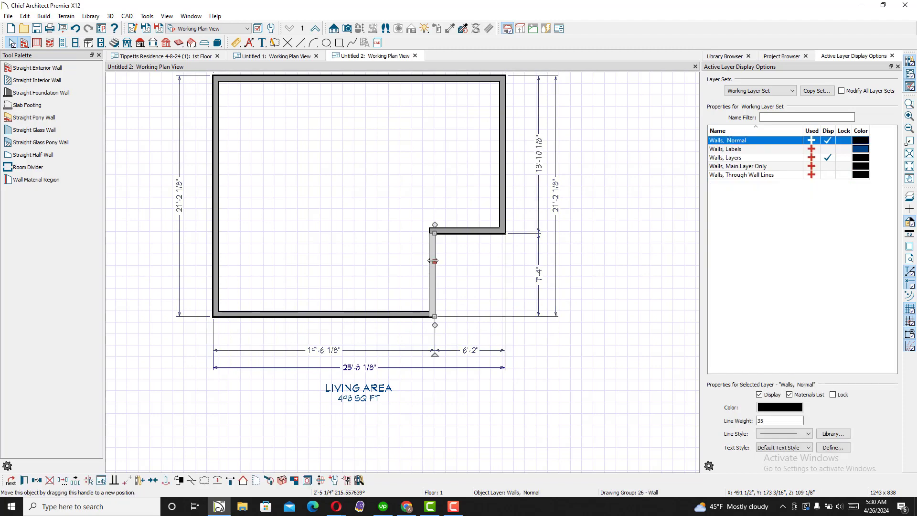
Step: Move the notch's two walls toward the building's interior to enlarge the notch to about 7'-8" wide by 9'-7" deep
drag(433, 261, 449, 225)
scroll(428, 293, down, 2)
scroll(443, 252, up, 2)
click(442, 251)
click(420, 255)
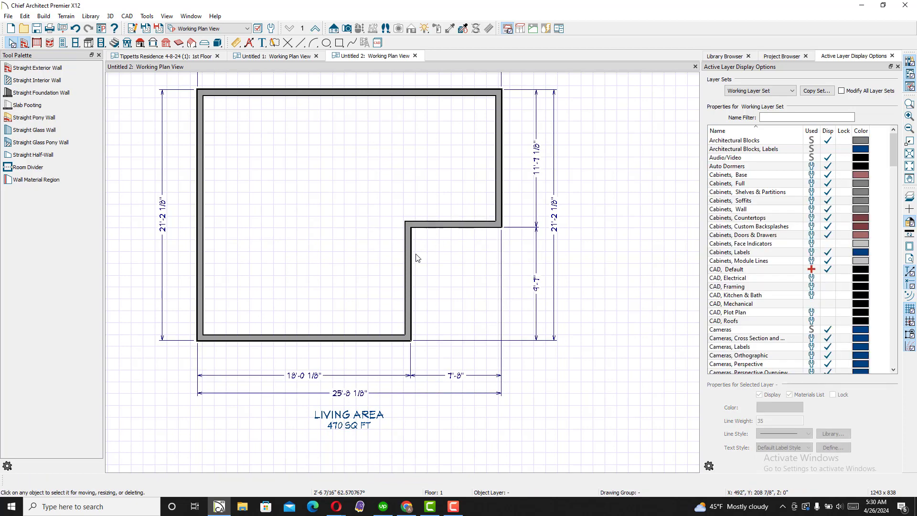
Step: Move the notch's vertical and horizontal walls to make the notch about 8'-8" wide by 8'-6" deep
click(409, 262)
drag(410, 263, 428, 258)
click(445, 264)
scroll(444, 263, down, 3)
scroll(428, 248, up, 3)
click(428, 249)
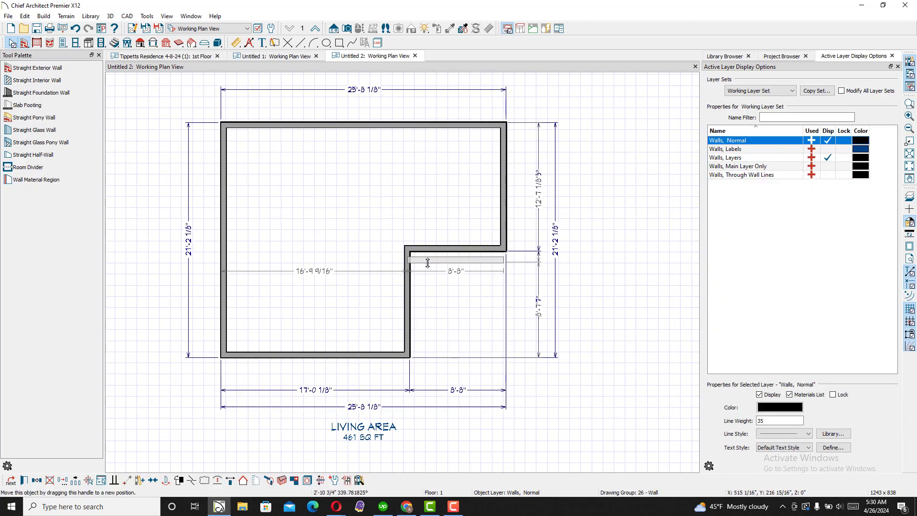
click(415, 287)
scroll(413, 283, down, 2)
scroll(387, 259, up, 1)
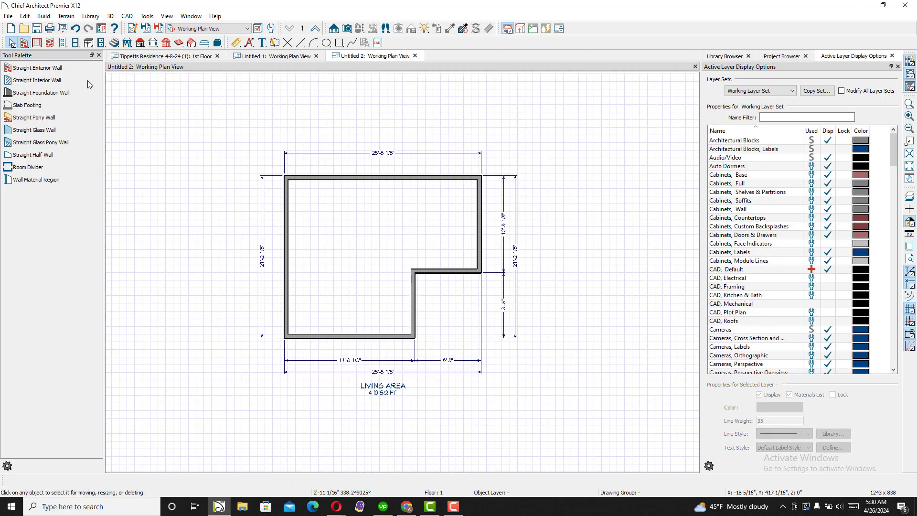
Step: Draw straight interior walls enclosing a room about 6'-7" by 8'-2" between the lower exterior wall and the notch's vertical wall
click(37, 80)
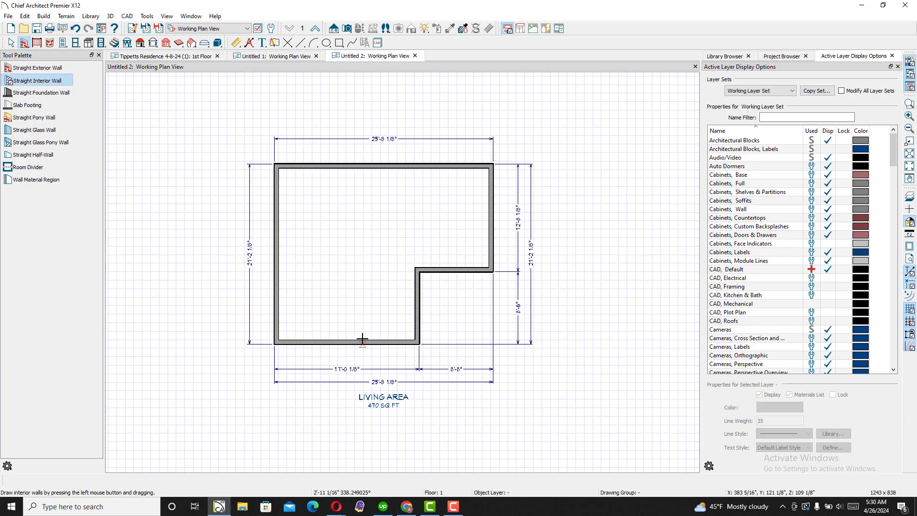
mouse_move(362, 339)
mouse_down()
mouse_move(362, 271)
mouse_move(461, 273)
mouse_move(416, 275)
mouse_up()
scroll(362, 273, up, 1)
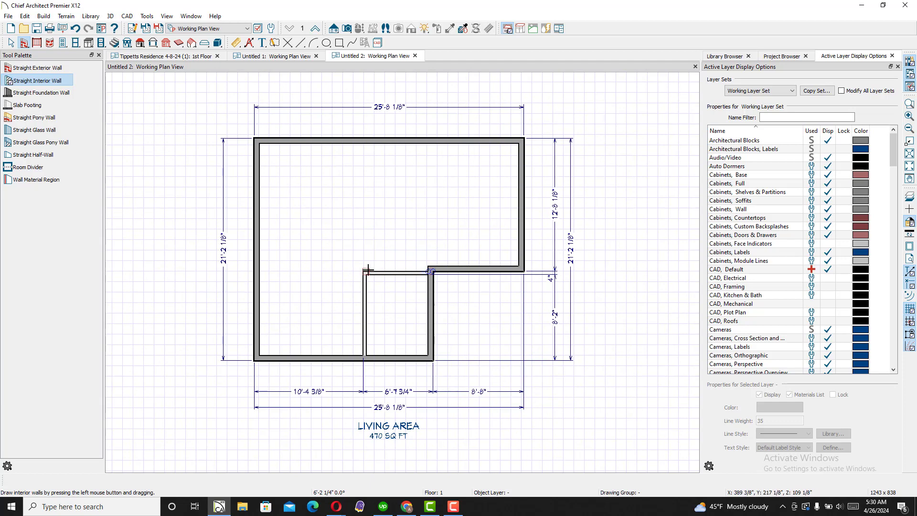
Step: Draw two parallel interior walls about 4'-1" apart up to the upper exterior wall, and divide the space between them with a cross wall
drag(385, 271, 387, 142)
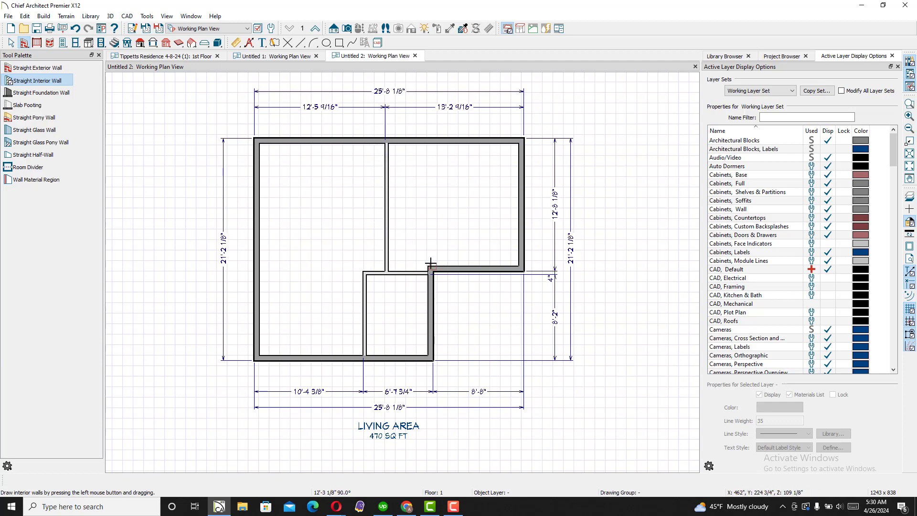
drag(431, 270, 431, 142)
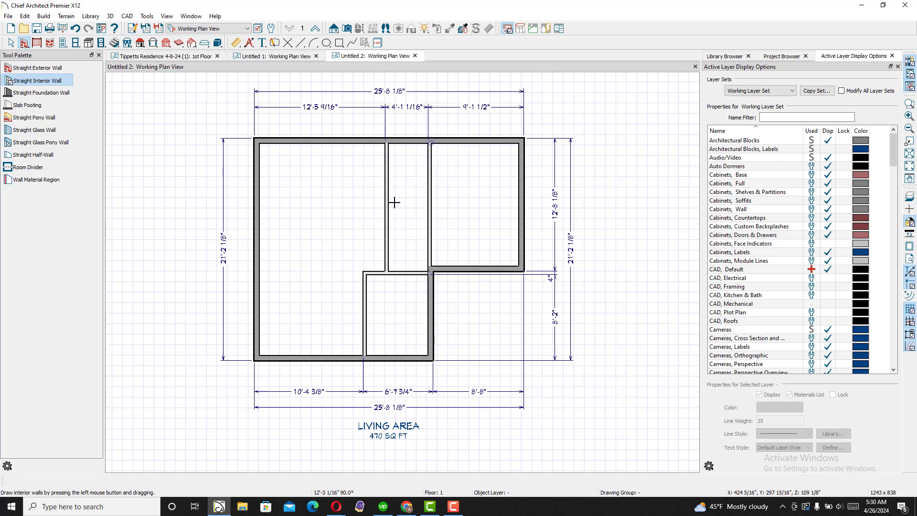
drag(386, 207, 429, 209)
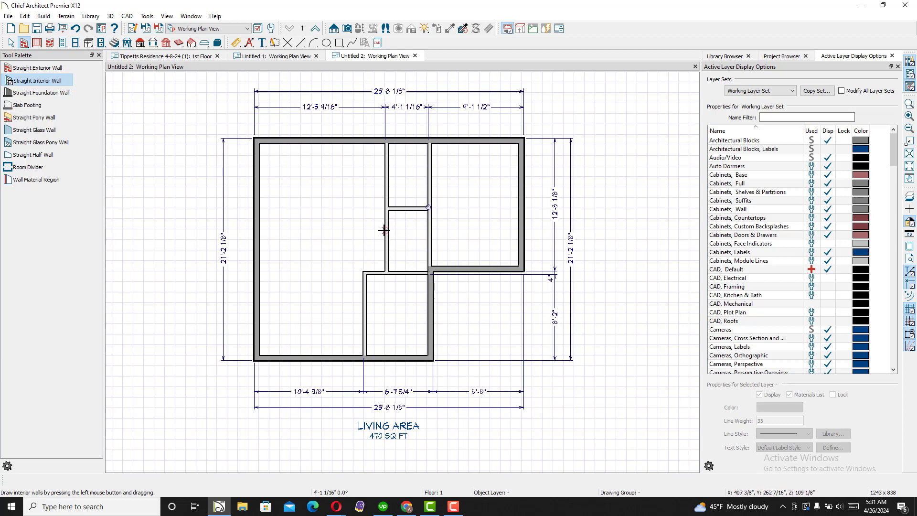
drag(386, 223, 261, 219)
key(space)
click(300, 221)
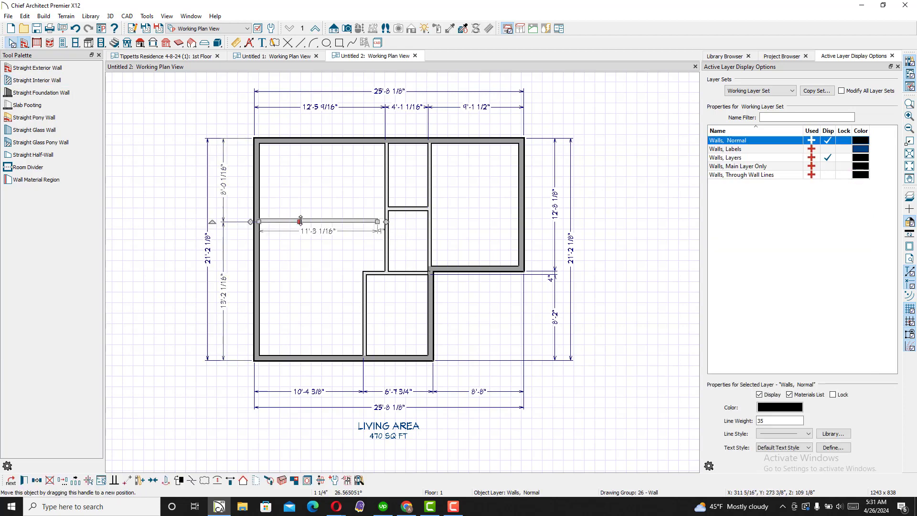
key(Delete)
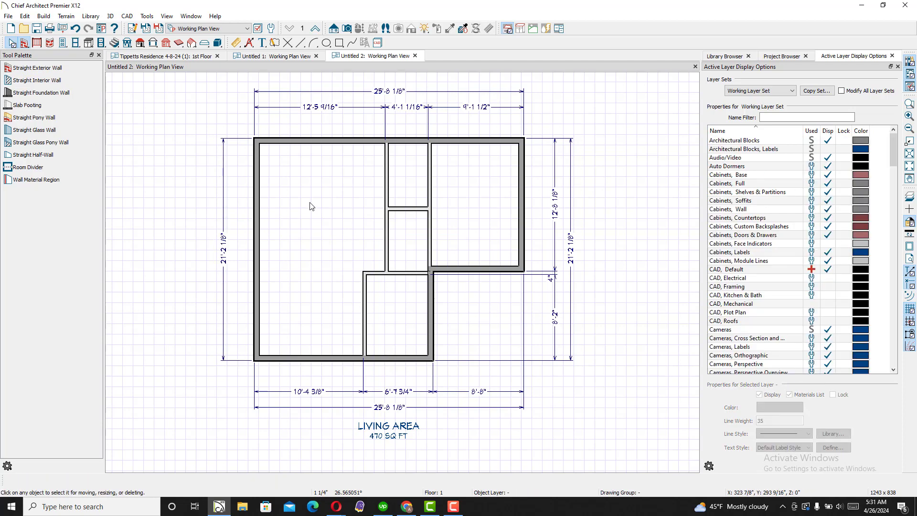
Step: Place a base cabinet in the building's upper-left corner and three more in a row along the upper exterior wall
click(90, 42)
scroll(284, 157, up, 2)
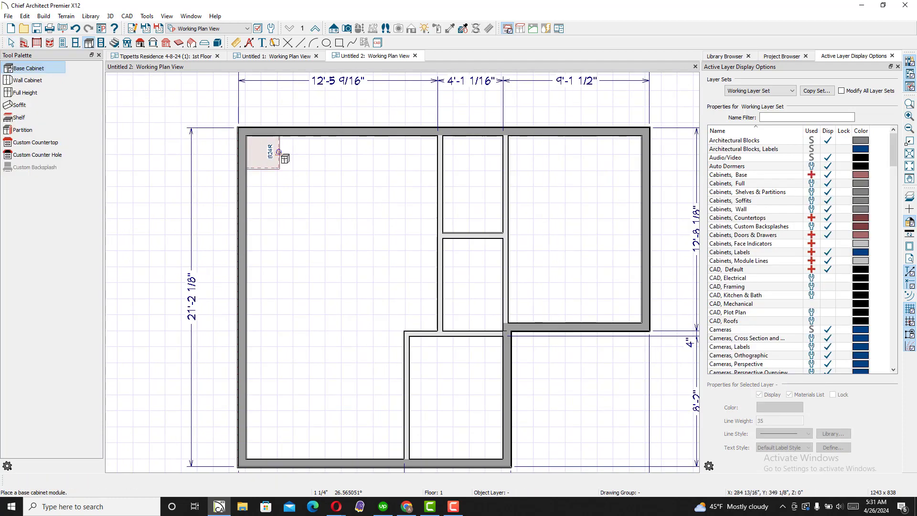
click(282, 152)
click(313, 152)
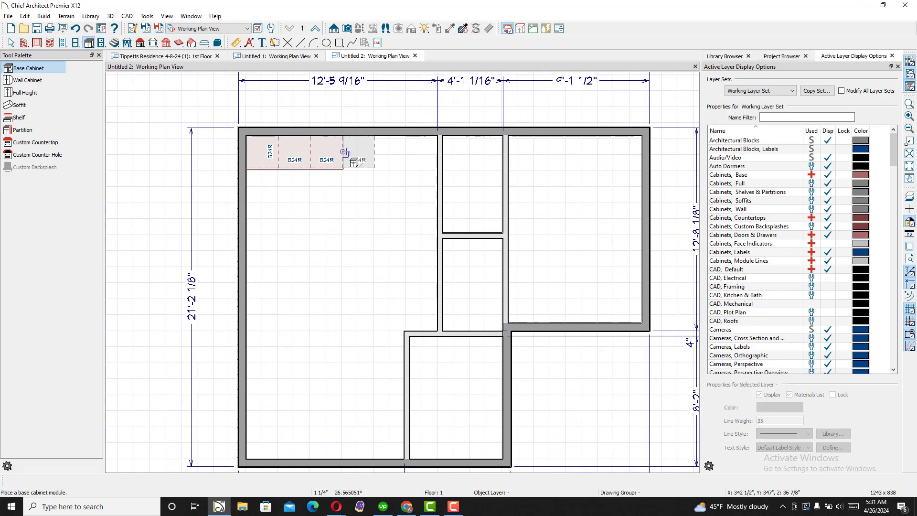
click(348, 156)
Step: Place four base cabinets in a row along the left exterior wall below the corner cabinet
click(258, 184)
click(258, 217)
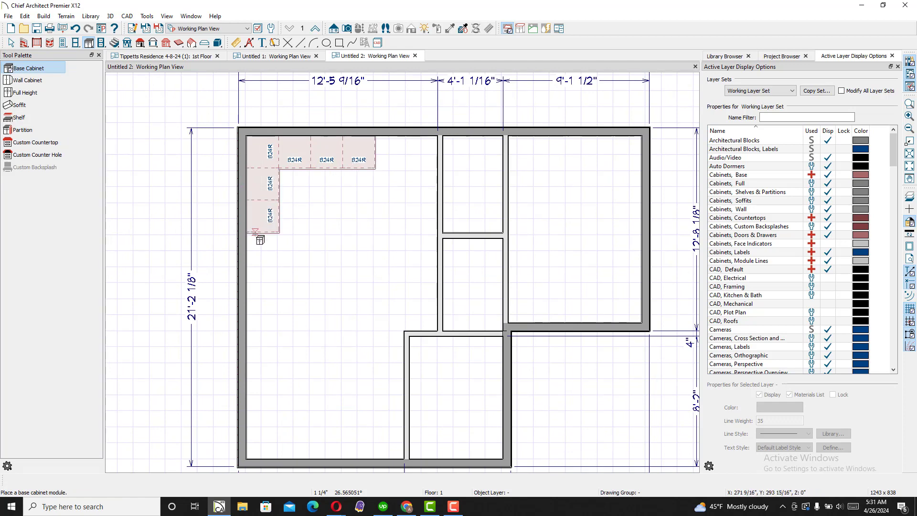
click(260, 244)
click(262, 277)
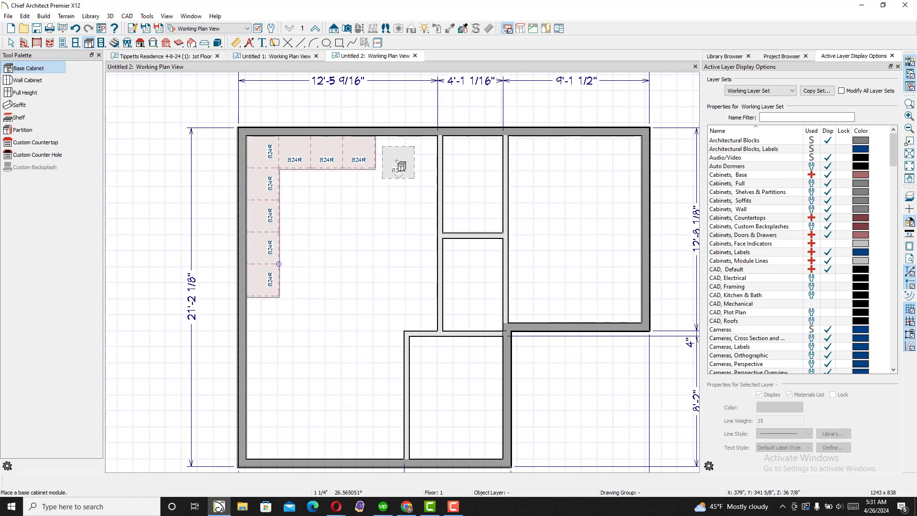
Step: Extend the upper cabinet run to the interior wall with two more base cabinets, and delete the lowest cabinet on the left exterior wall
click(390, 152)
click(423, 153)
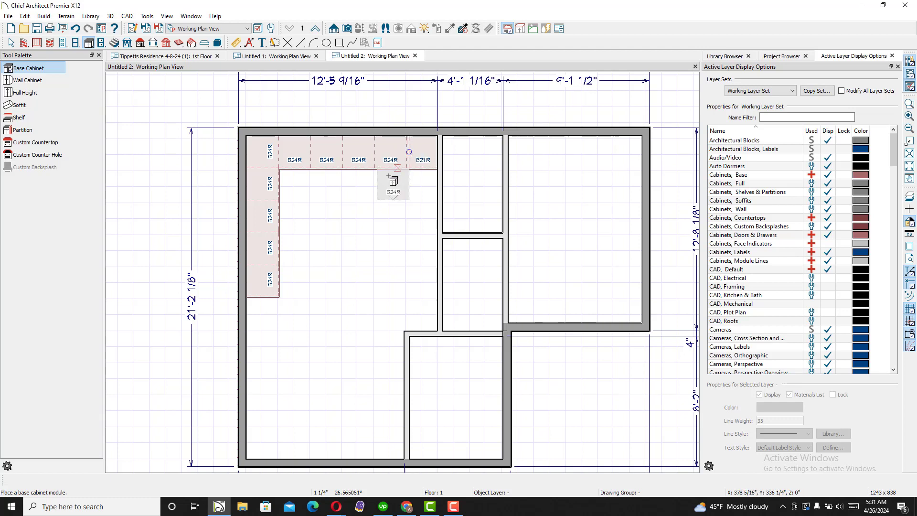
key(Escape)
scroll(340, 204, down, 5)
scroll(296, 245, up, 3)
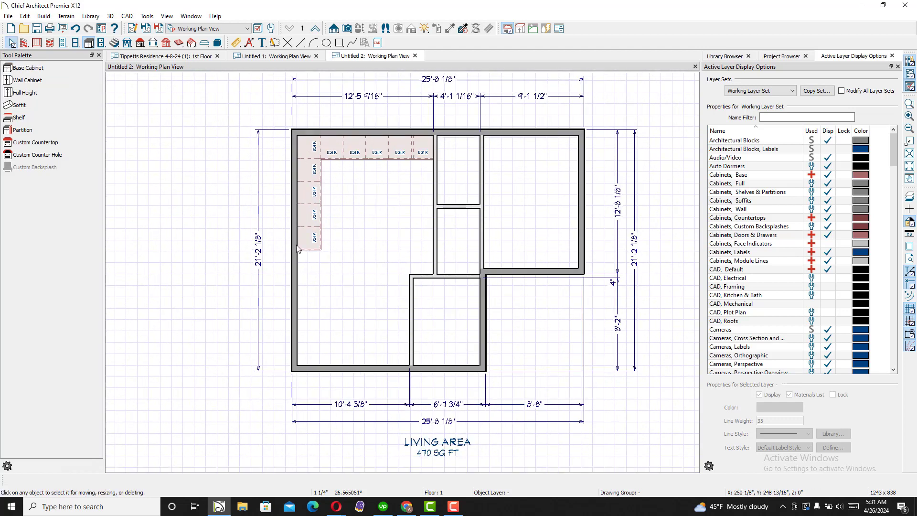
click(309, 245)
key(Delete)
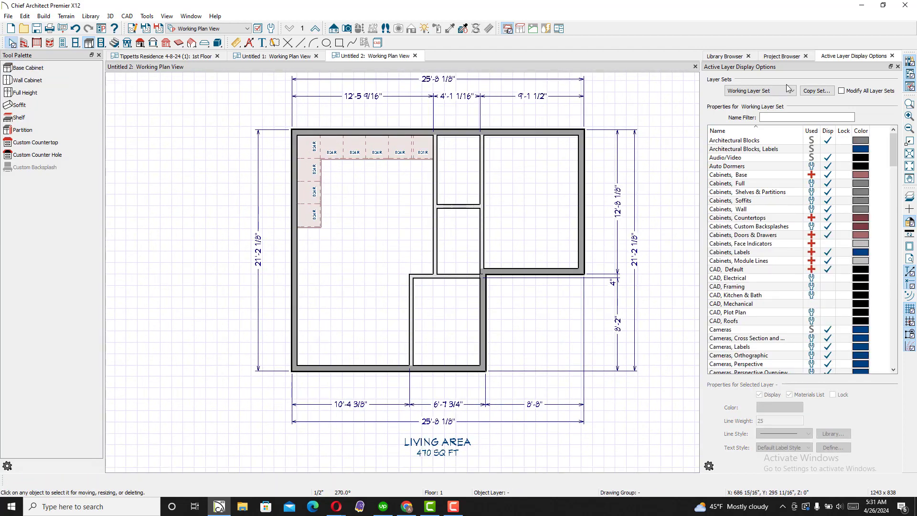
Step: Search the library for "FRID" and place Bottom Mount Refrigerator 3 against the left exterior wall at the end of the cabinet run
click(724, 57)
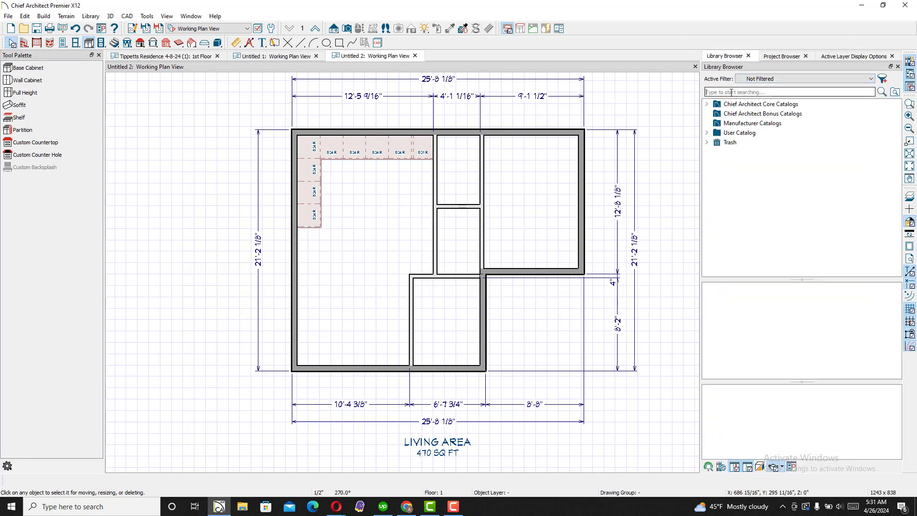
text(FRID)
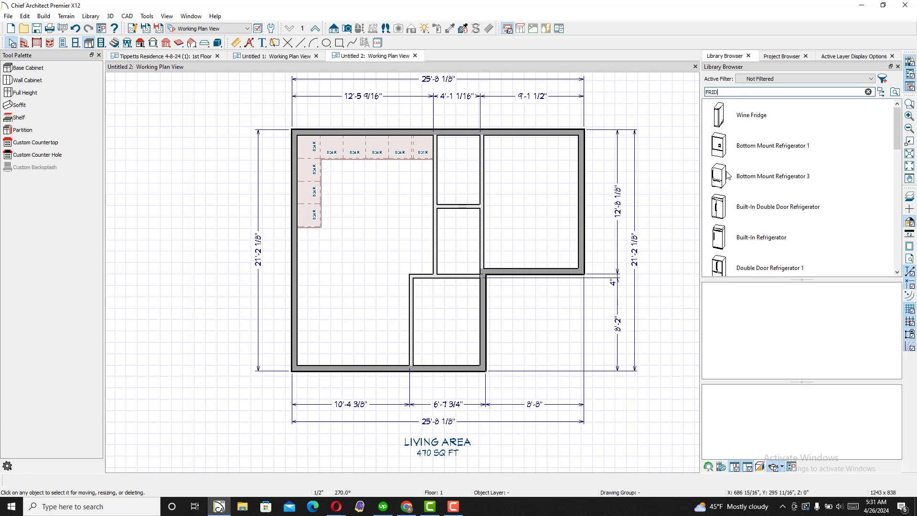
click(722, 189)
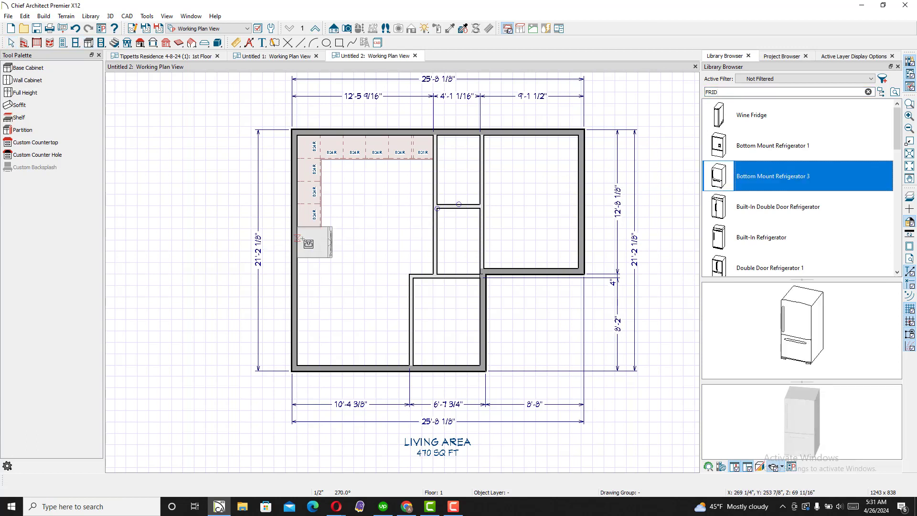
click(298, 237)
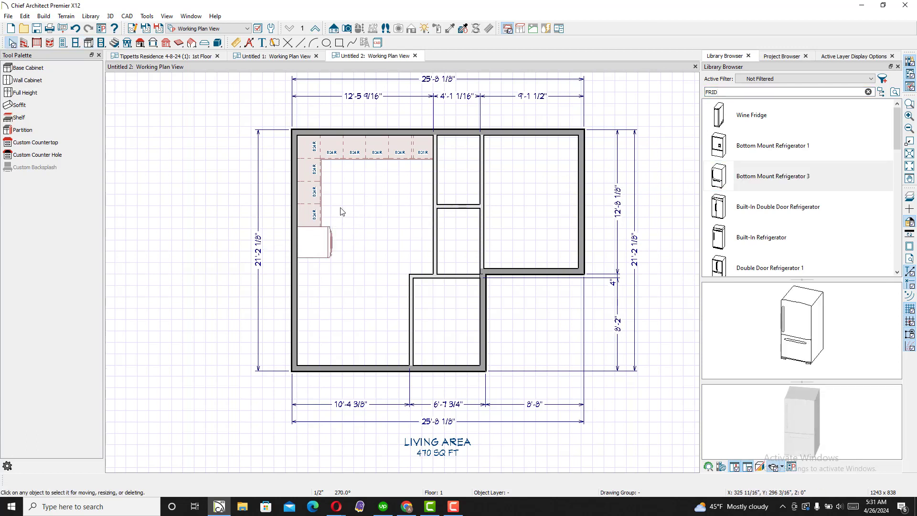
Step: Move the lower room's left interior wall inward to make that room about 6'-4" wide
scroll(413, 195, up, 4)
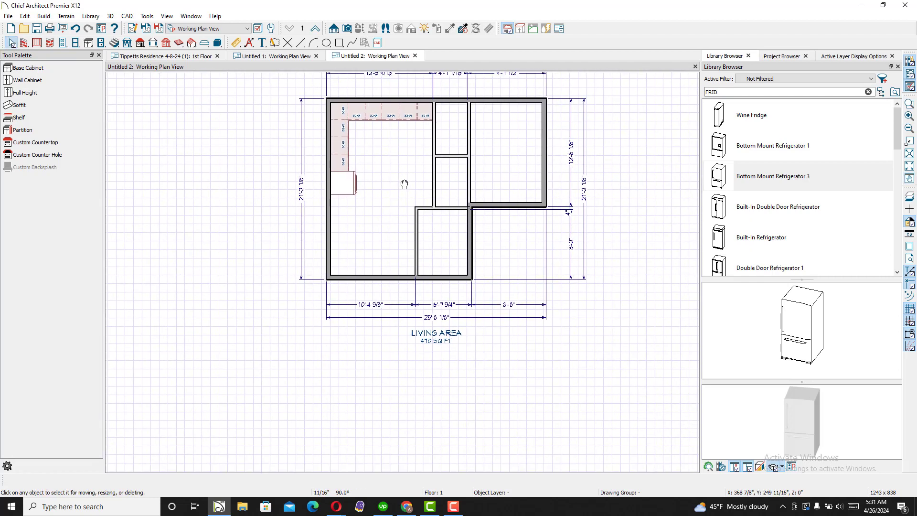
click(419, 236)
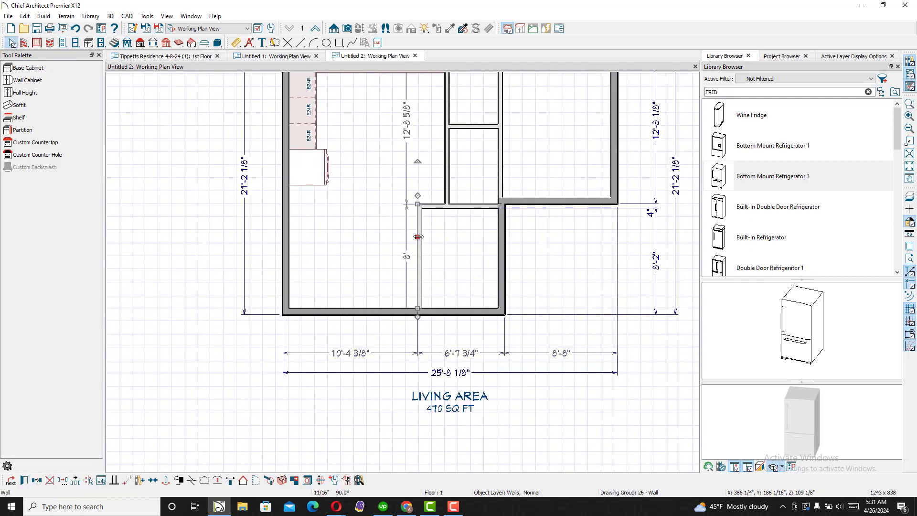
mouse_move(421, 236)
mouse_down()
mouse_move(434, 240)
mouse_move(421, 246)
mouse_up()
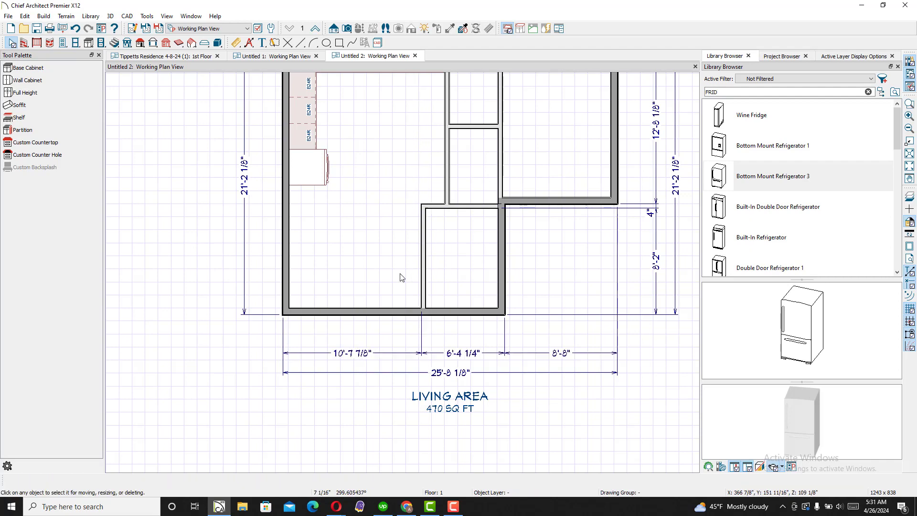
scroll(388, 266, down, 1)
middle_drag(223, 125, 182, 166)
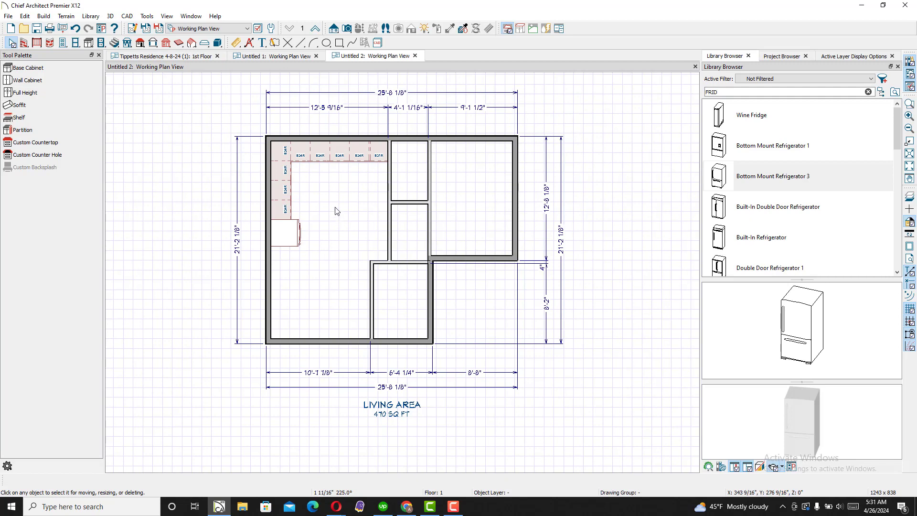
Step: Keep Invisible enabled in the room divider defaults and draw a divider about 10'-4" long from the lower room's corner to the left exterior wall
click(23, 42)
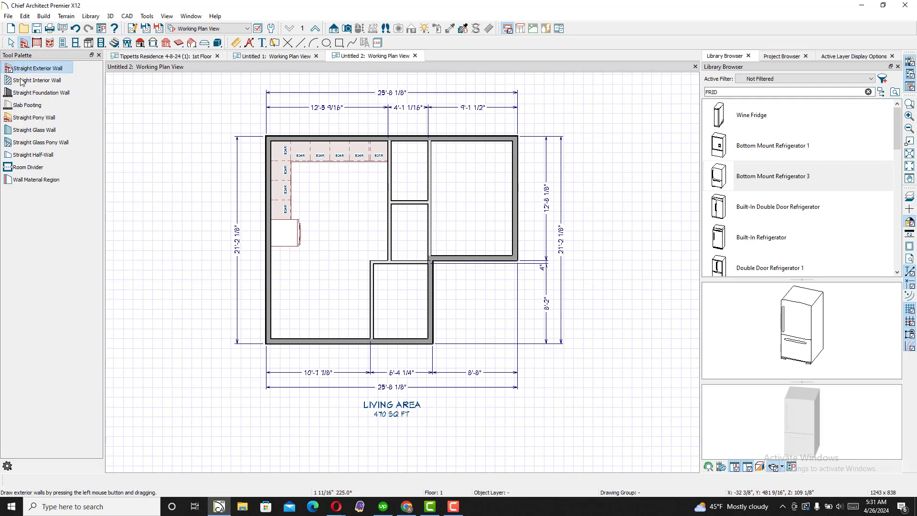
click(21, 170)
double_click(21, 169)
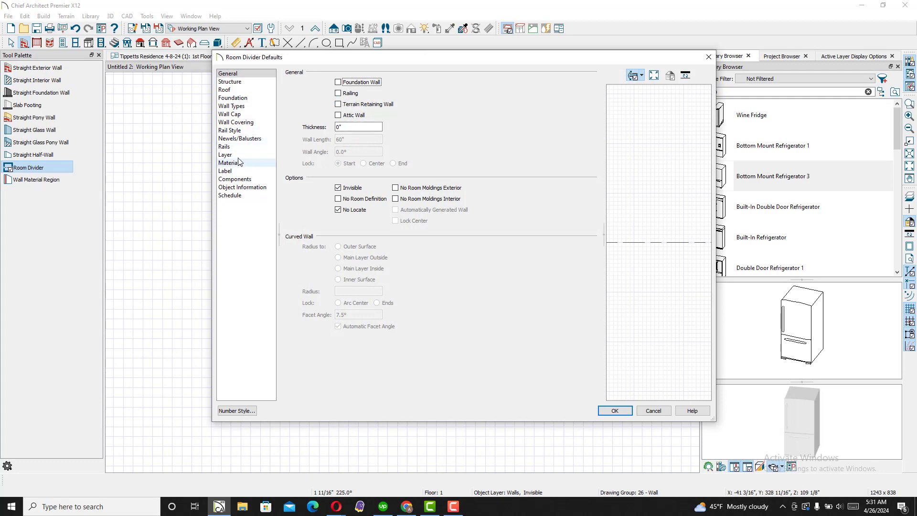
click(338, 189)
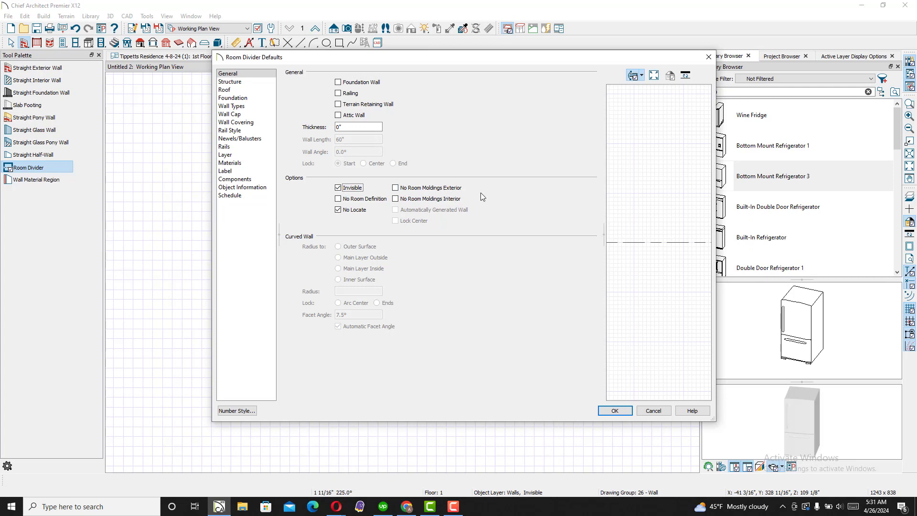
click(614, 411)
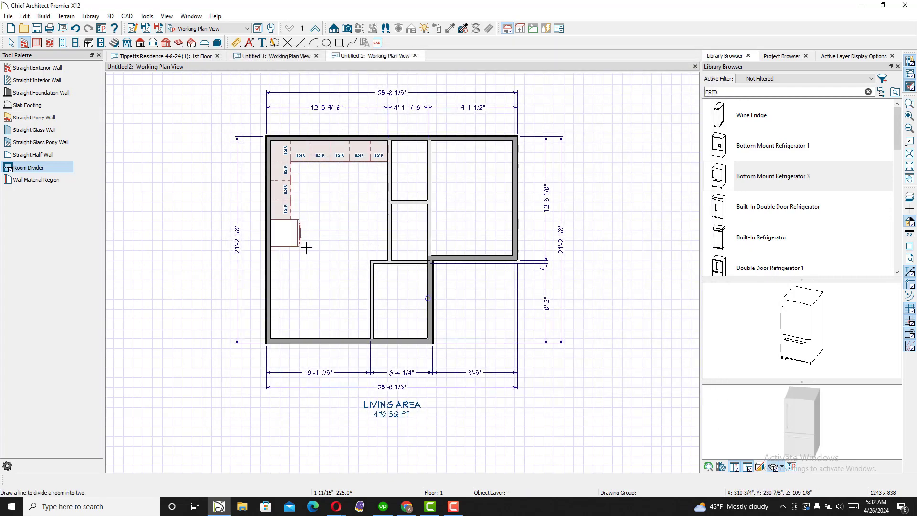
drag(371, 261, 270, 261)
Step: Search the library for "SOFA" and place two Anemone Sofas, one near the lower exterior wall and one at the room divider
drag(726, 92, 656, 93)
text(S)
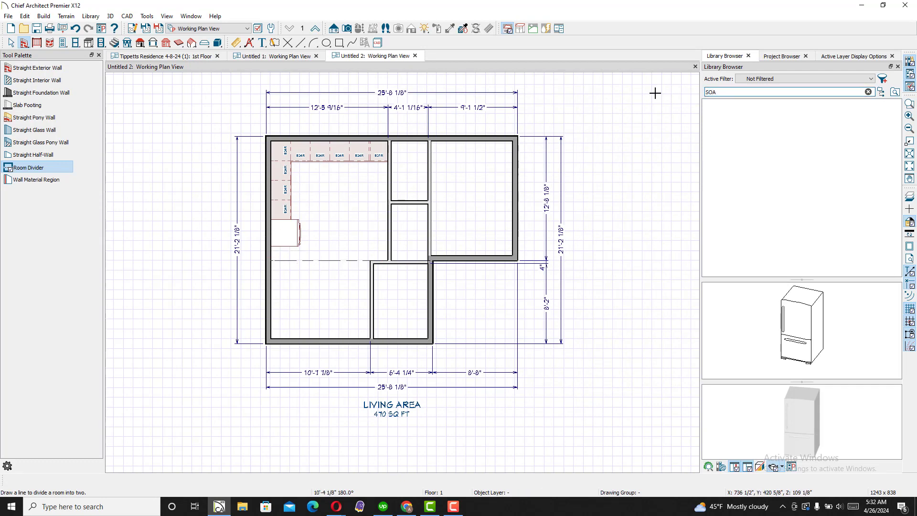
text(OA)
key(BackSpace)
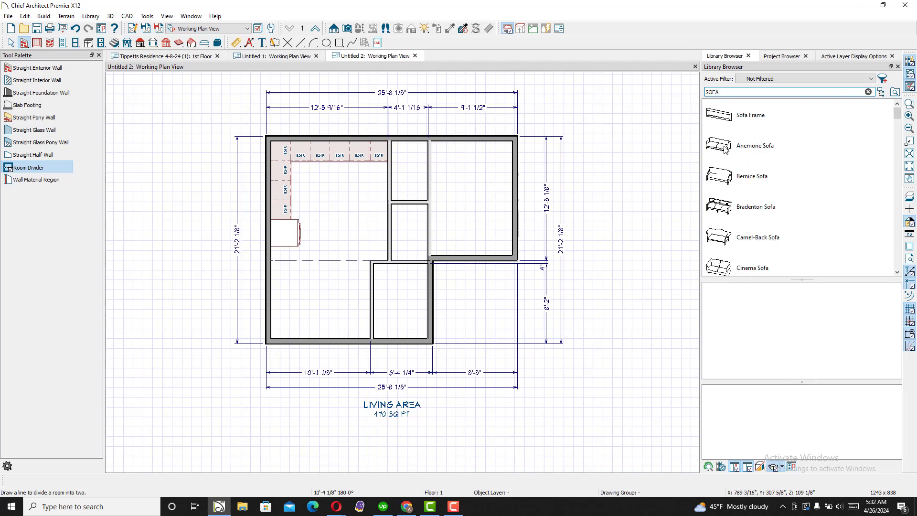
click(725, 150)
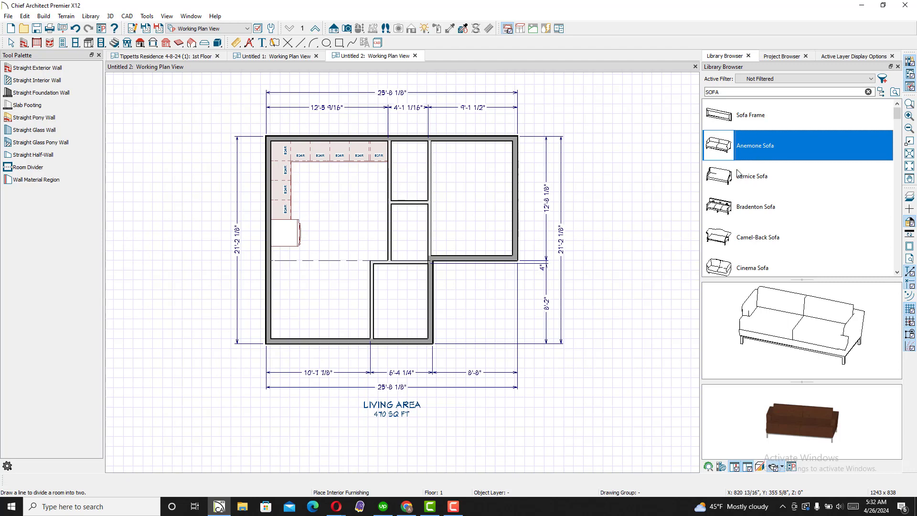
scroll(311, 294, up, 1)
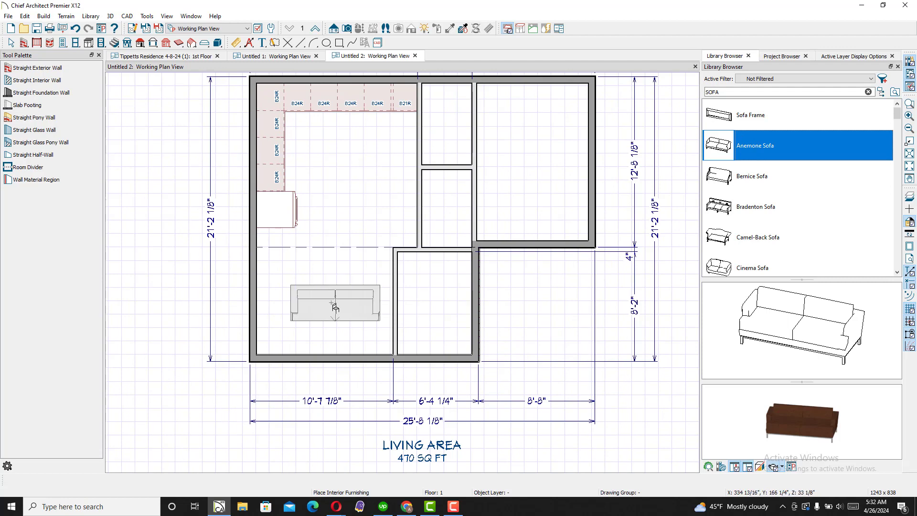
click(319, 333)
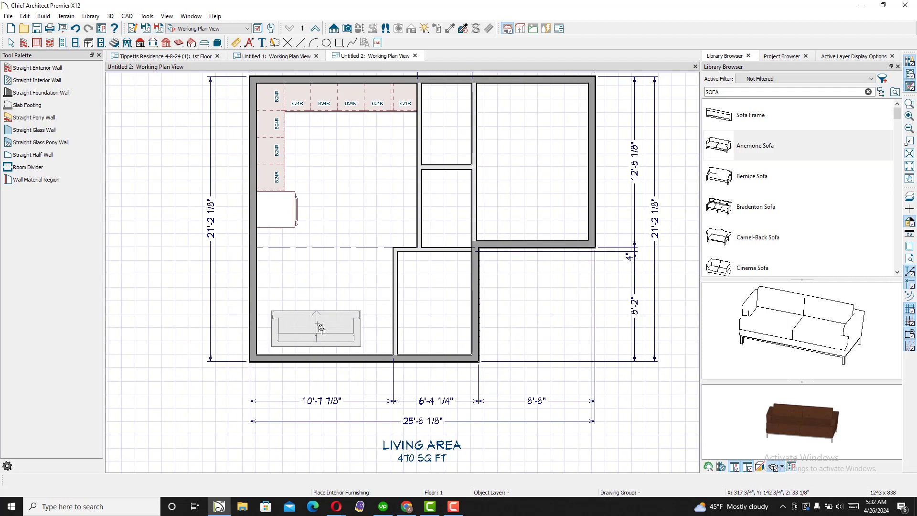
click(326, 261)
key(space)
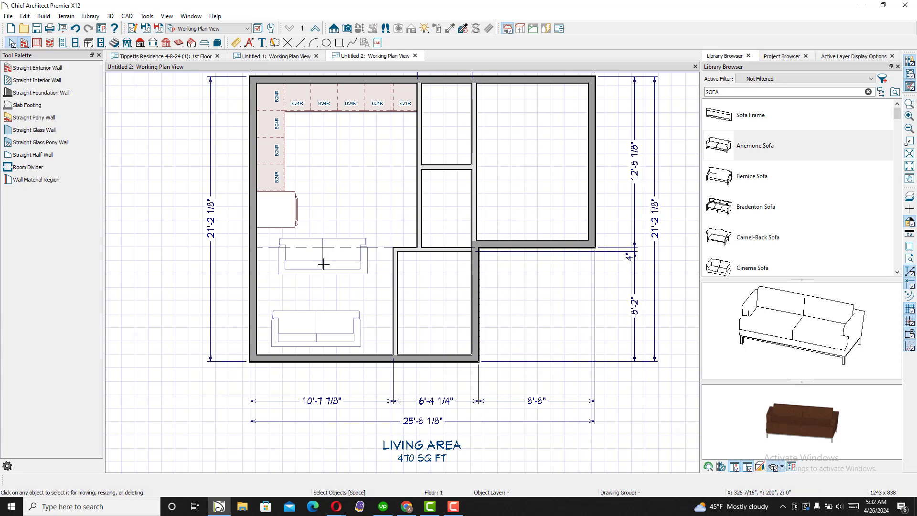
Step: Rotate the sofa at the room divider to face the lower sofa, and shift the lower sofa sideways into line with it
click(325, 260)
drag(323, 212, 326, 276)
scroll(326, 329, up, 1)
click(325, 331)
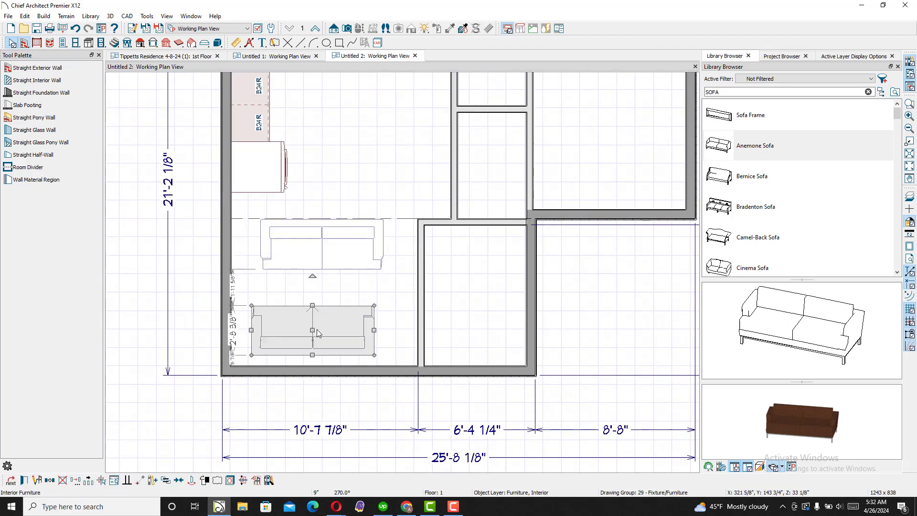
drag(313, 328, 320, 327)
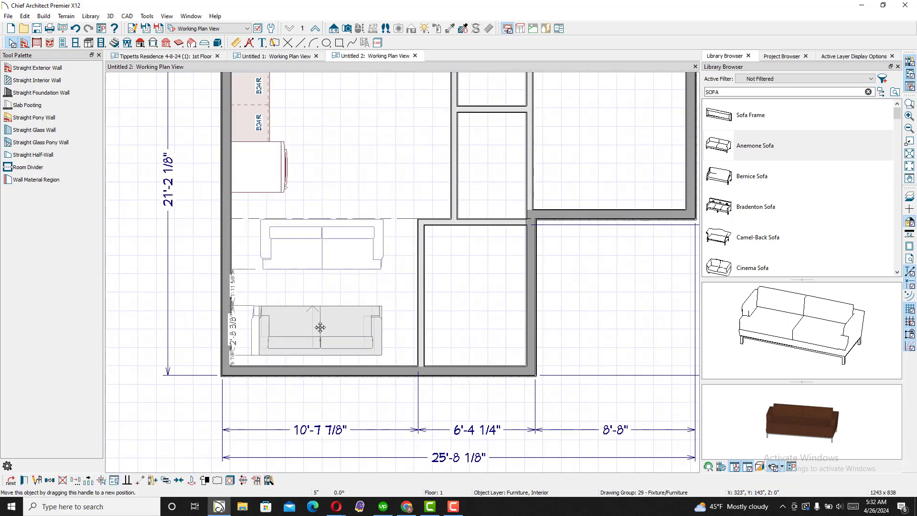
Step: Delete the interior wall between the sofa area and the lower room
click(424, 333)
key(Delete)
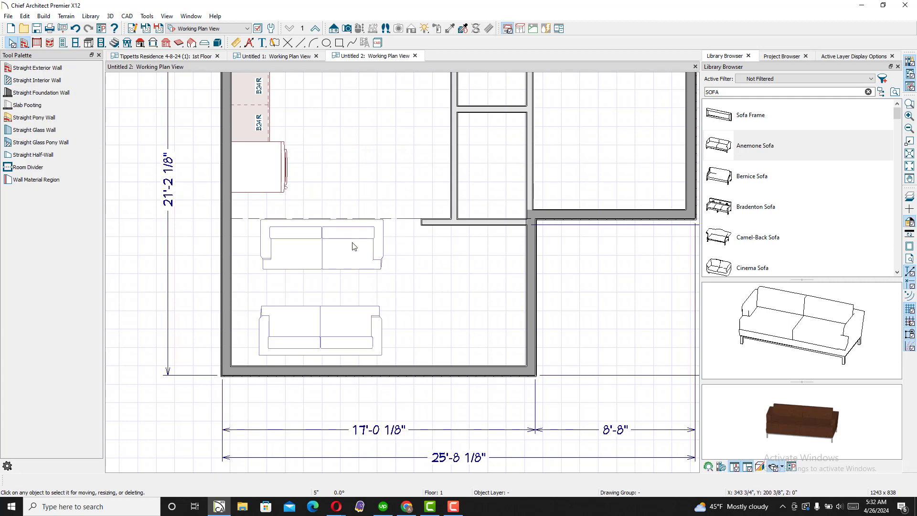
click(338, 333)
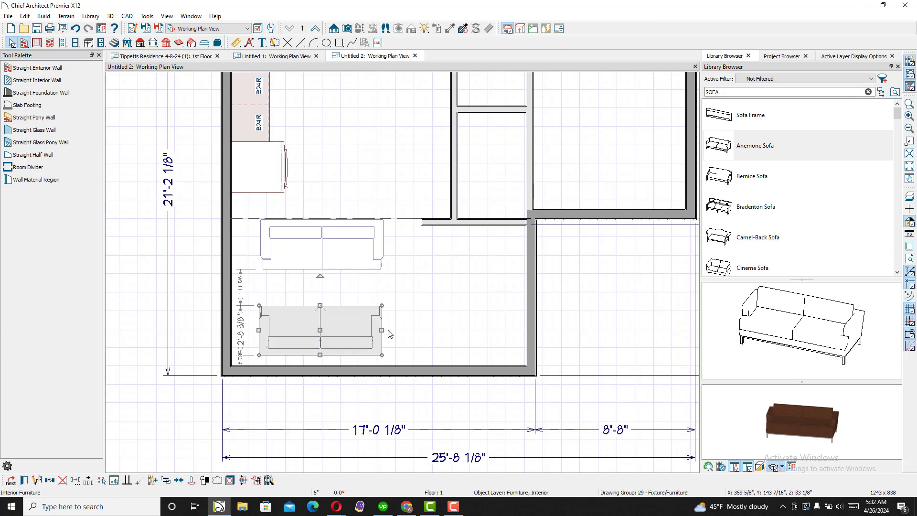
click(412, 337)
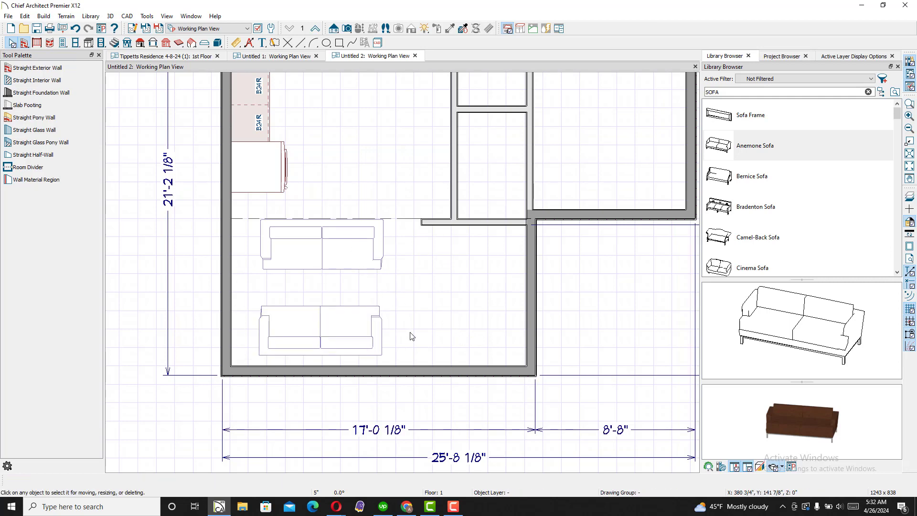
Step: Place a 5' wide sliding door in the lower exterior wall, near its right end
click(62, 42)
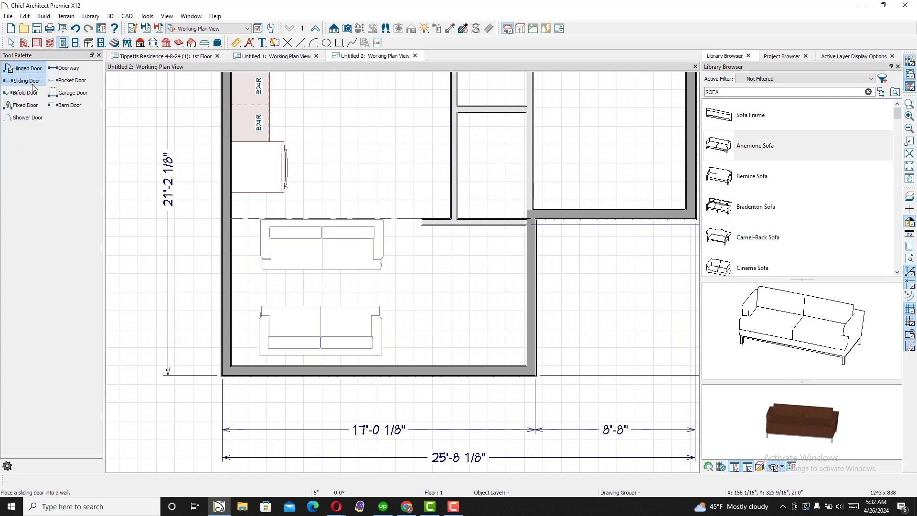
click(27, 80)
click(460, 373)
key(space)
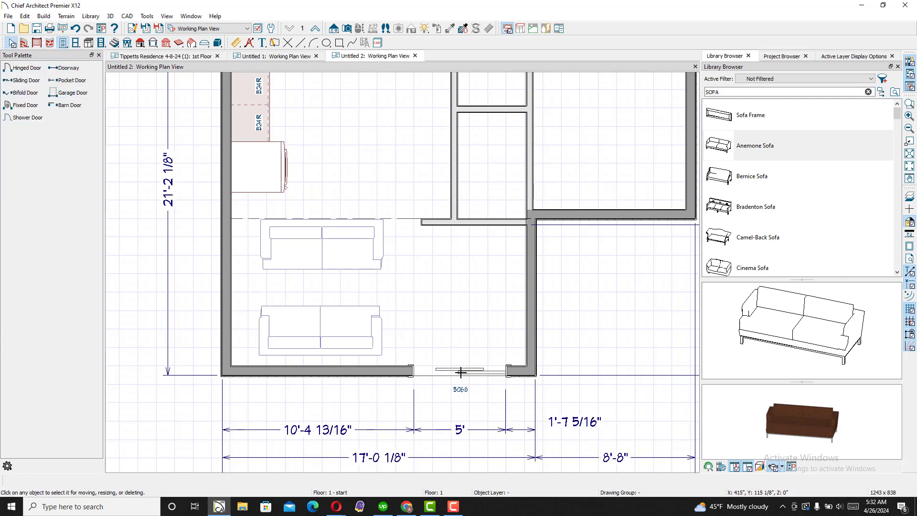
Step: Suppress the label of the sliding door in the lower exterior wall
scroll(460, 391, up, 5)
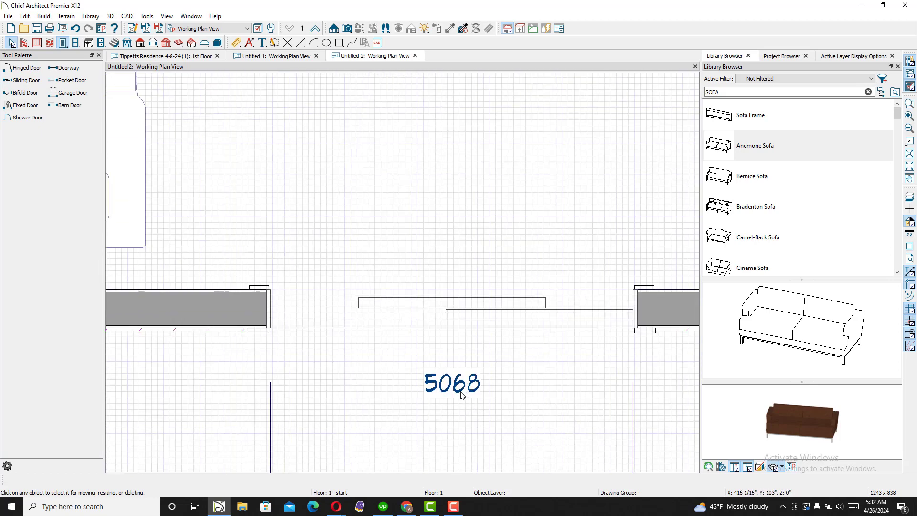
double_click(468, 324)
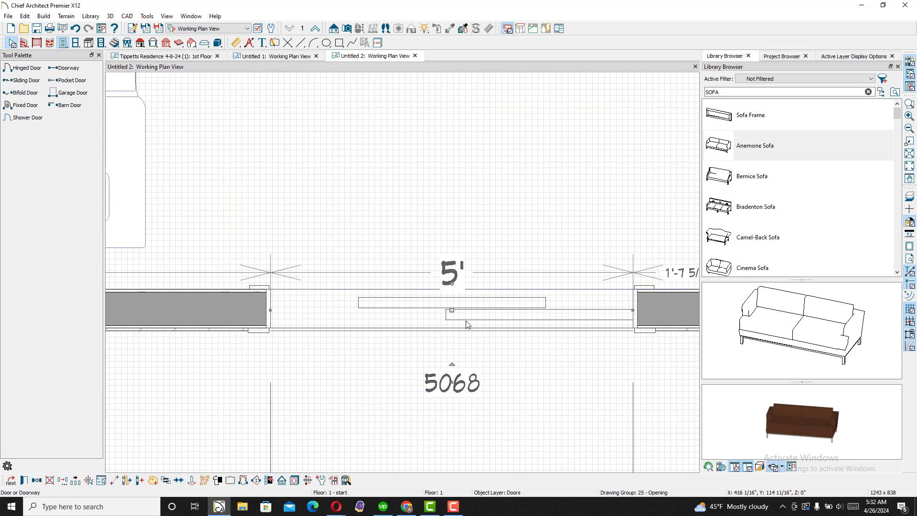
click(236, 277)
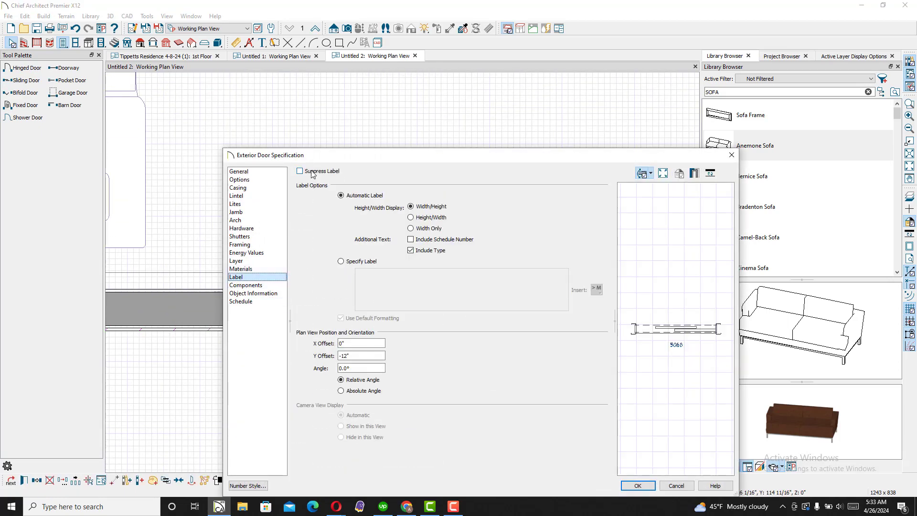
click(300, 171)
click(630, 488)
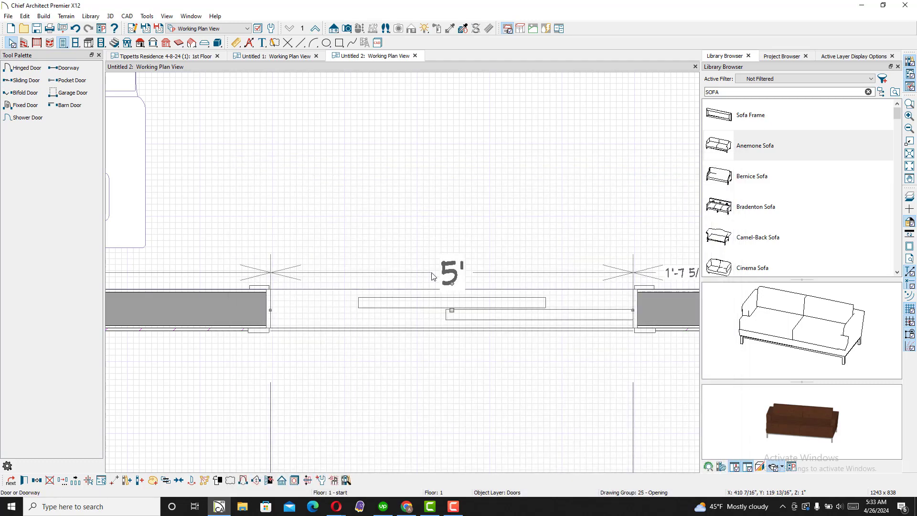
Step: Save the plan as Untitled 2 in Downloads and send the entire plan to page 1 of a new layout at 1/4 in = 1 ft
scroll(378, 341, down, 5)
scroll(377, 337, up, 3)
middle_drag(376, 317, 374, 298)
click(63, 29)
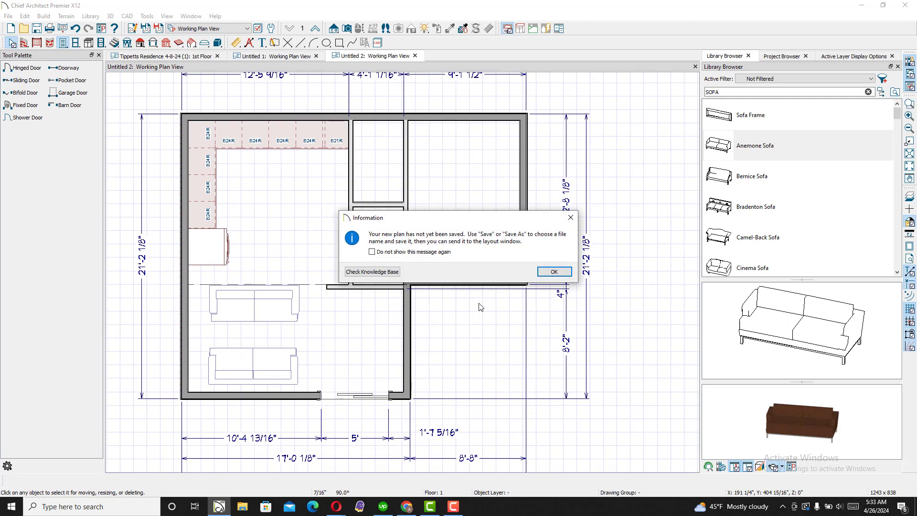
click(553, 272)
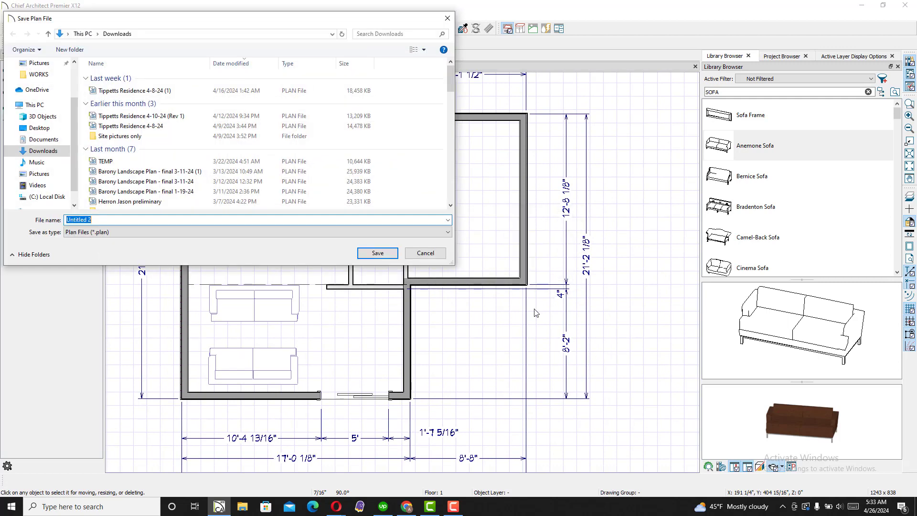
click(378, 252)
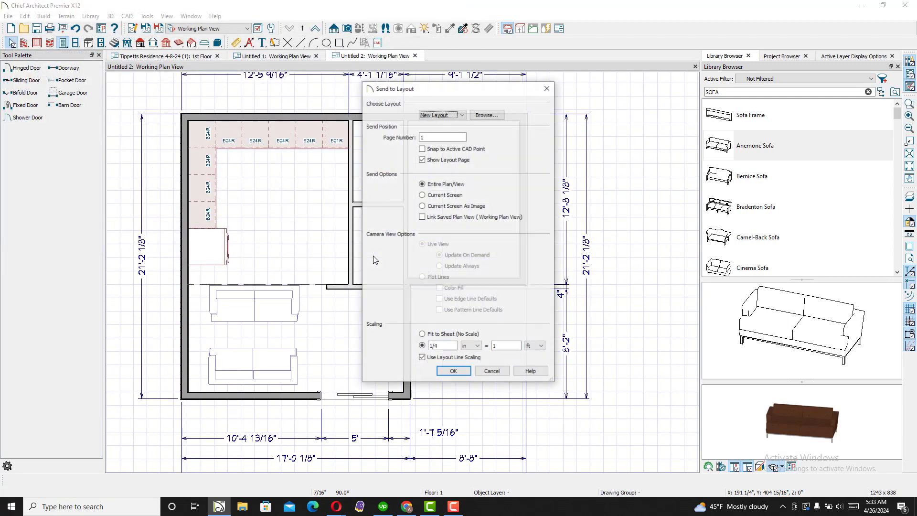
click(458, 374)
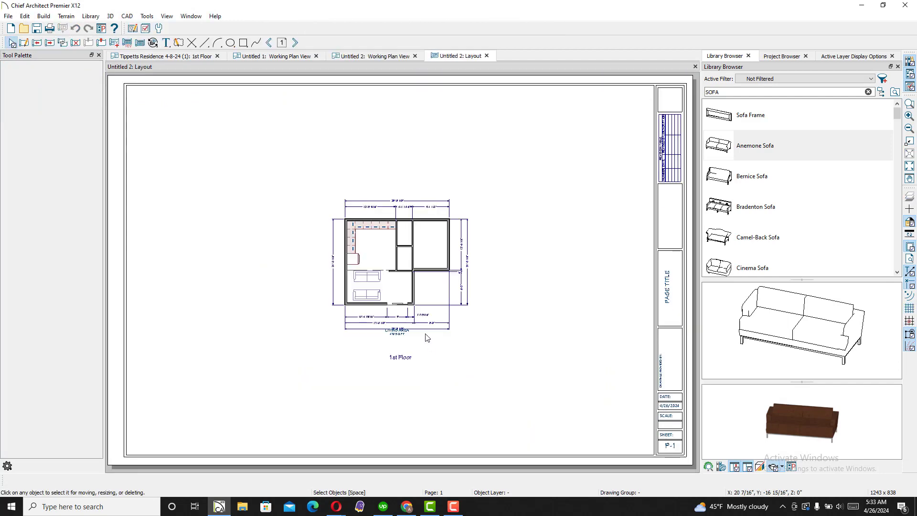
Step: Suppress the label under the floor plan's layout box on page 1
click(412, 299)
scroll(401, 368, up, 3)
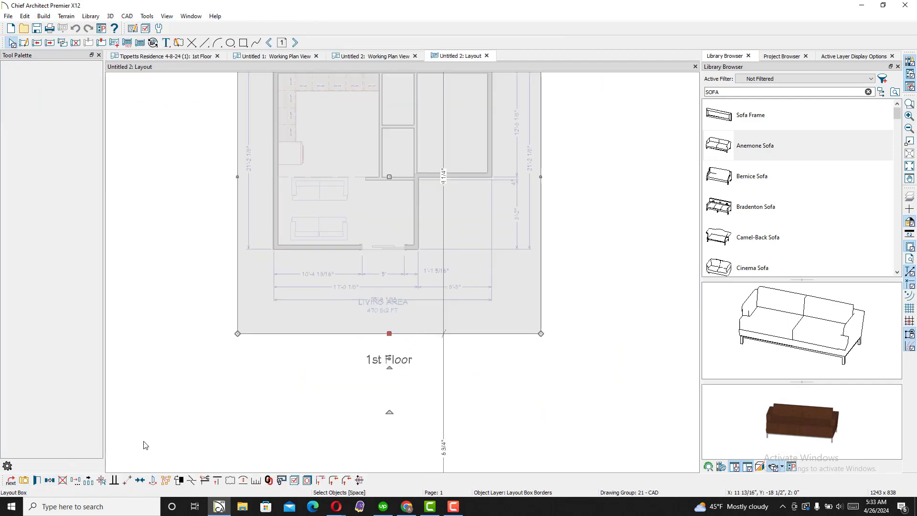
click(37, 480)
key(Return)
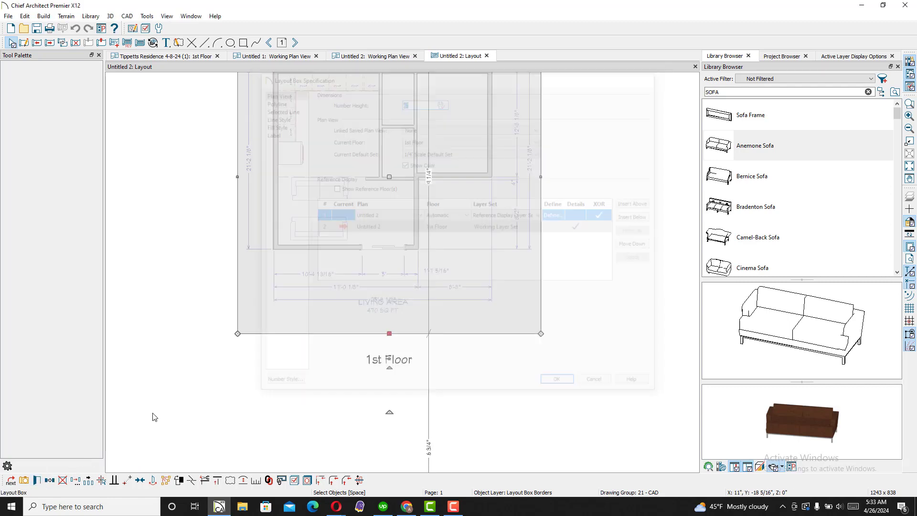
click(38, 480)
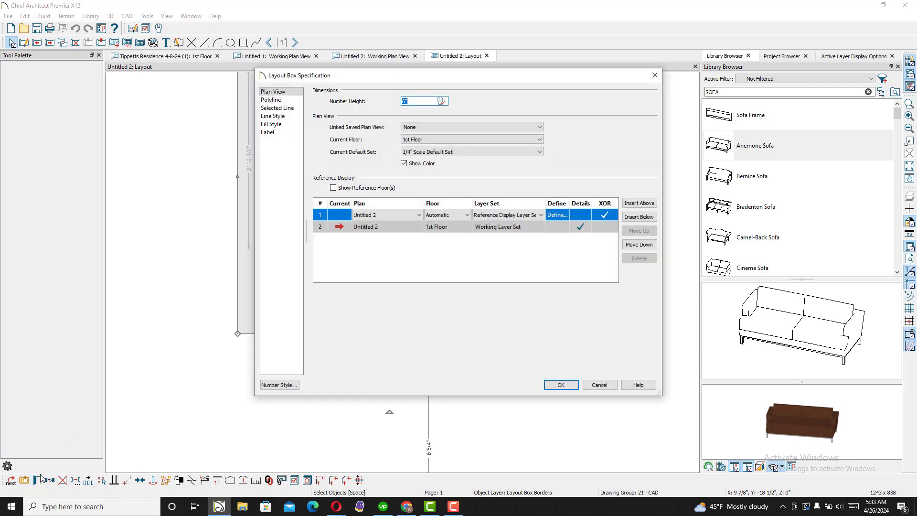
key(Return)
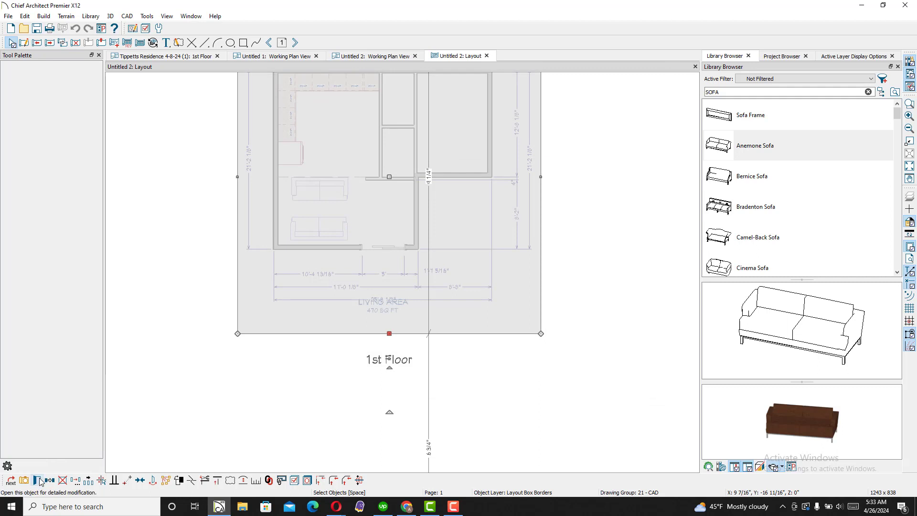
double_click(378, 272)
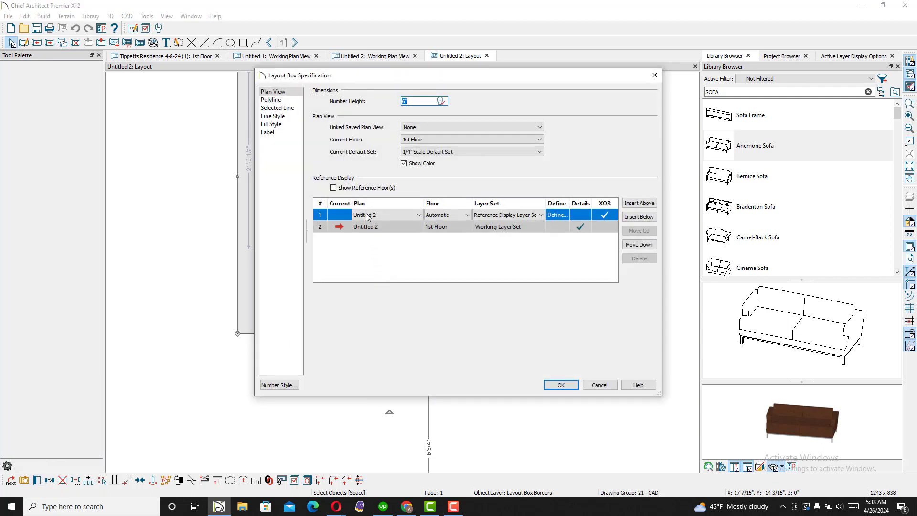
click(270, 133)
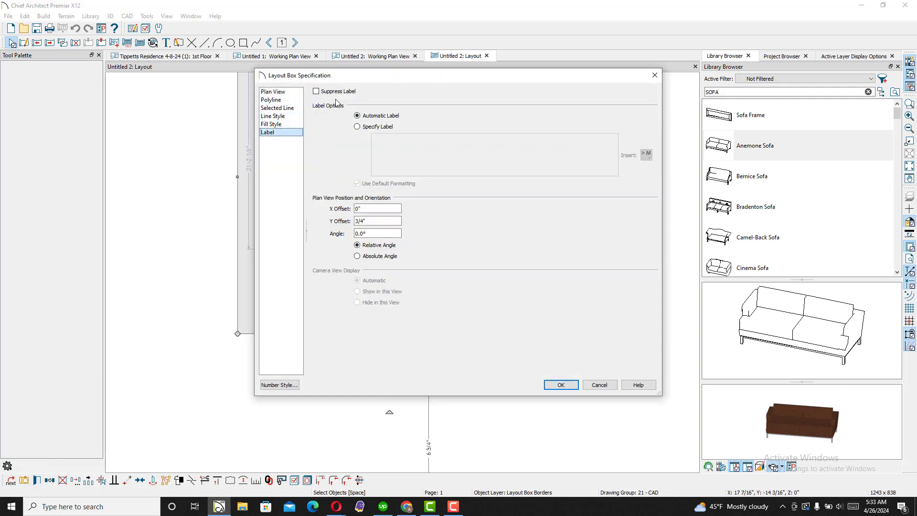
click(558, 384)
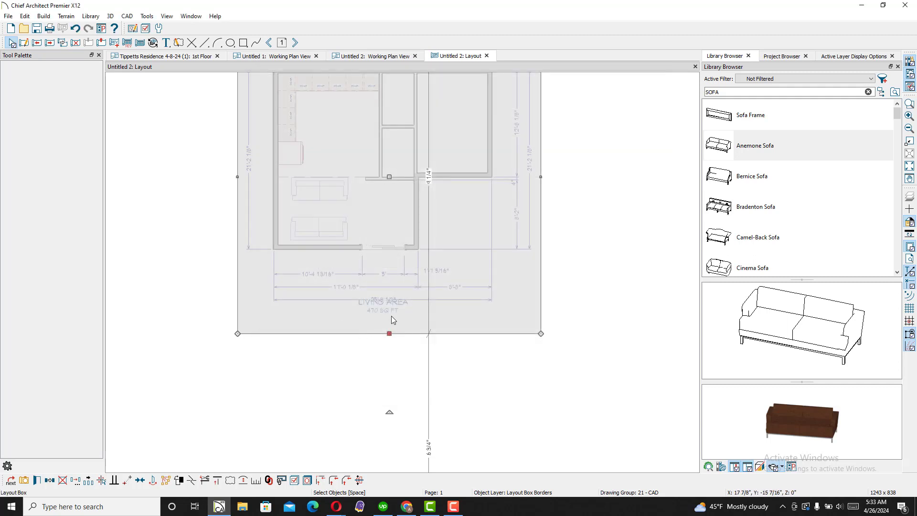
click(386, 355)
scroll(394, 336, down, 3)
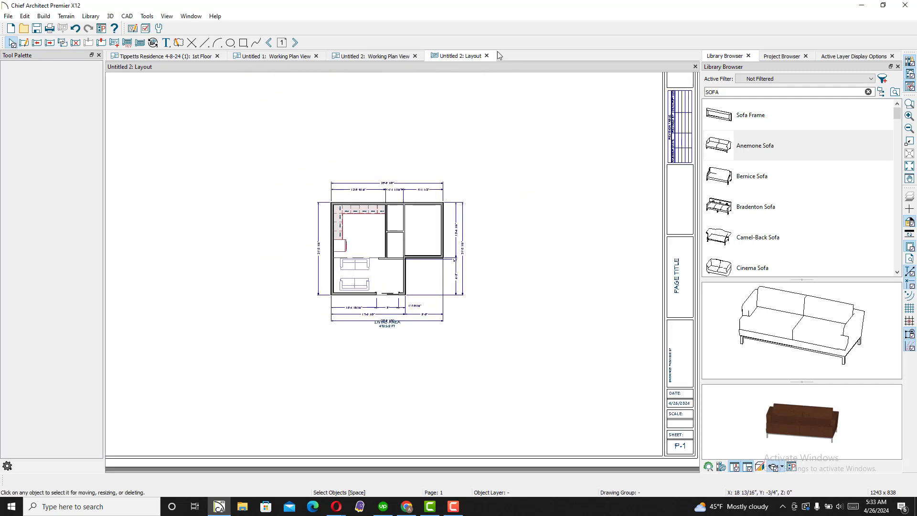
Step: Close the Untitled 2 layout without saving its changes and return to the floor plan
scroll(462, 256, down, 2)
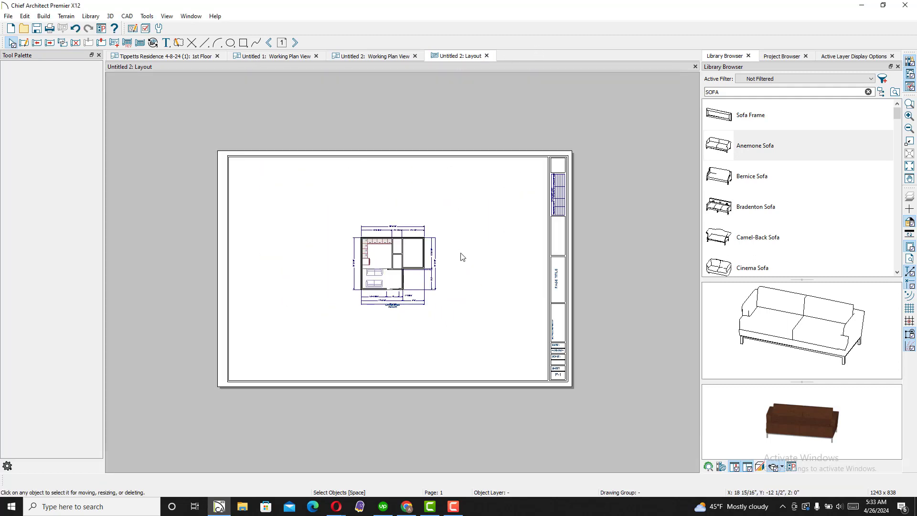
scroll(606, 240, up, 3)
click(486, 56)
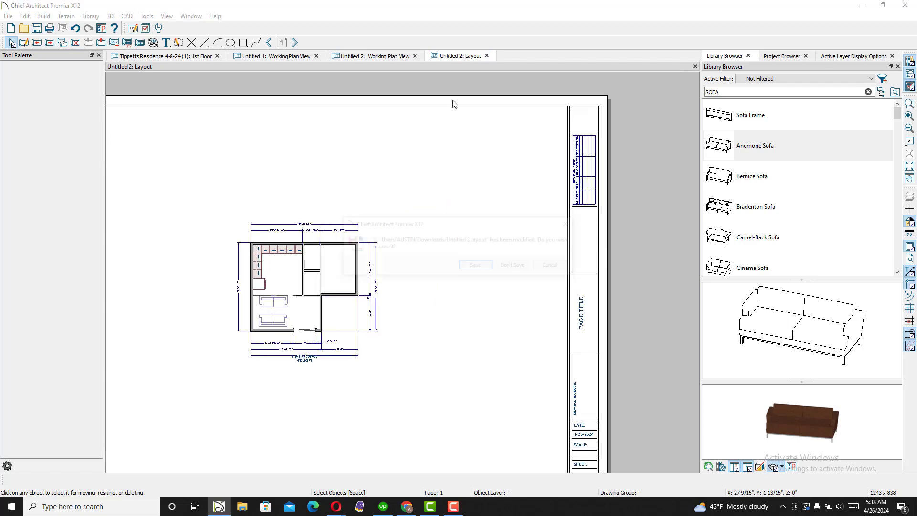
click(516, 266)
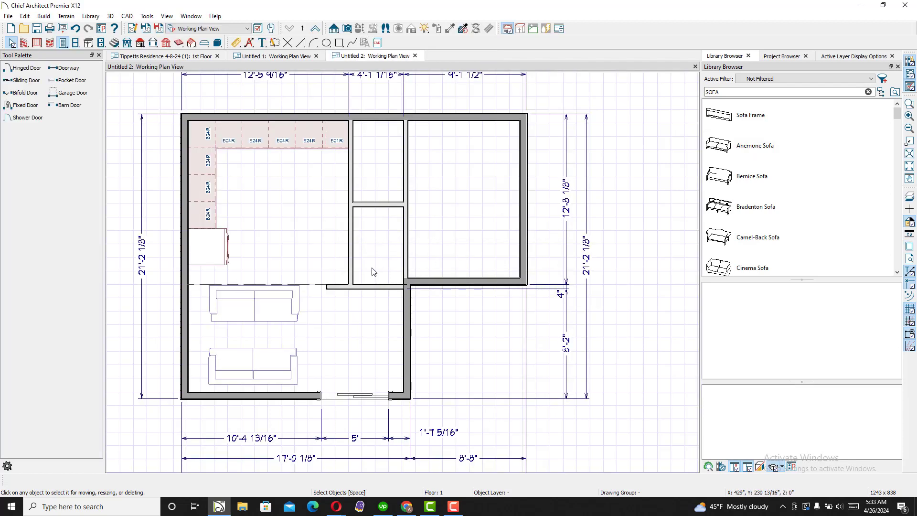
Step: Shorten the interior wall beside the two small rooms to about 7'-6" from the upper exterior wall, opening up the lower small room
scroll(373, 272, down, 2)
scroll(333, 324, up, 2)
scroll(329, 317, down, 1)
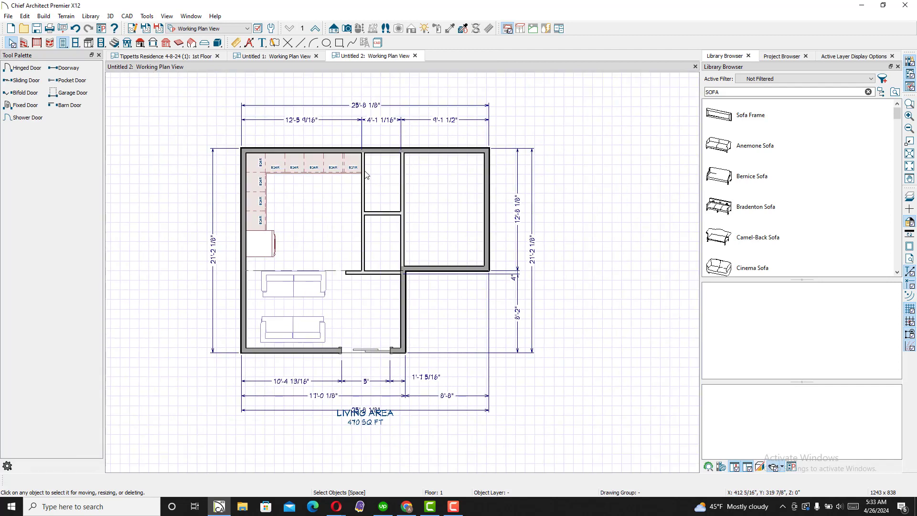
scroll(366, 211, up, 1)
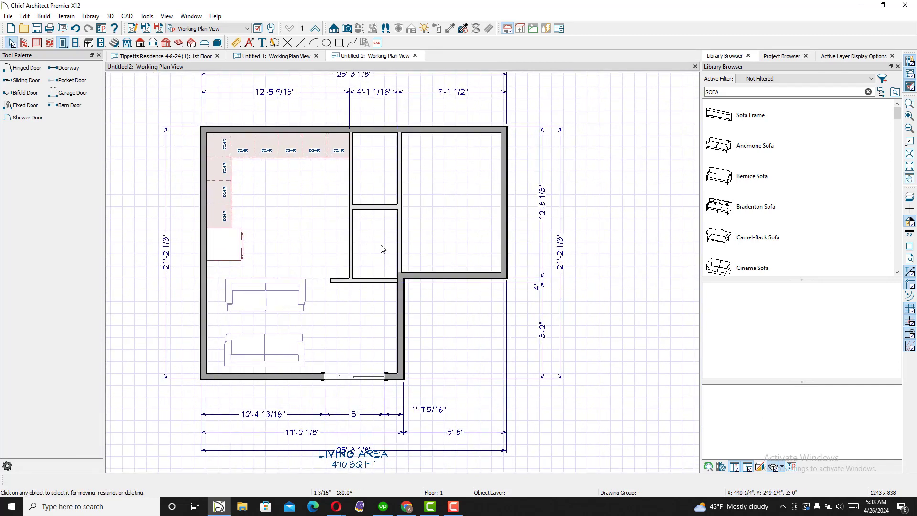
click(353, 249)
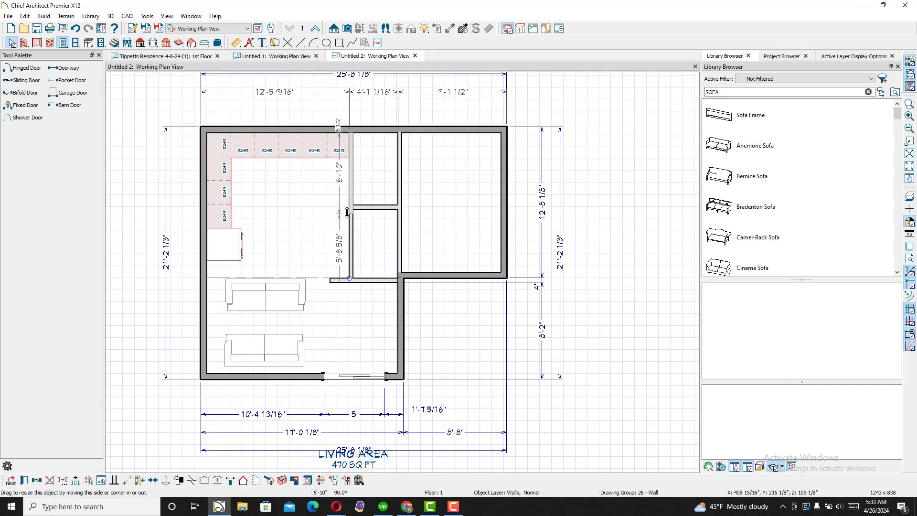
drag(348, 209, 350, 221)
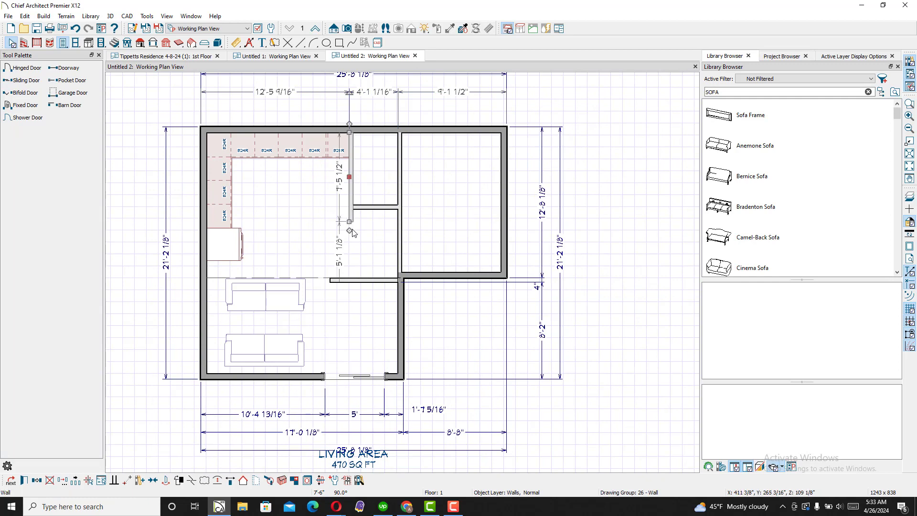
key(Escape)
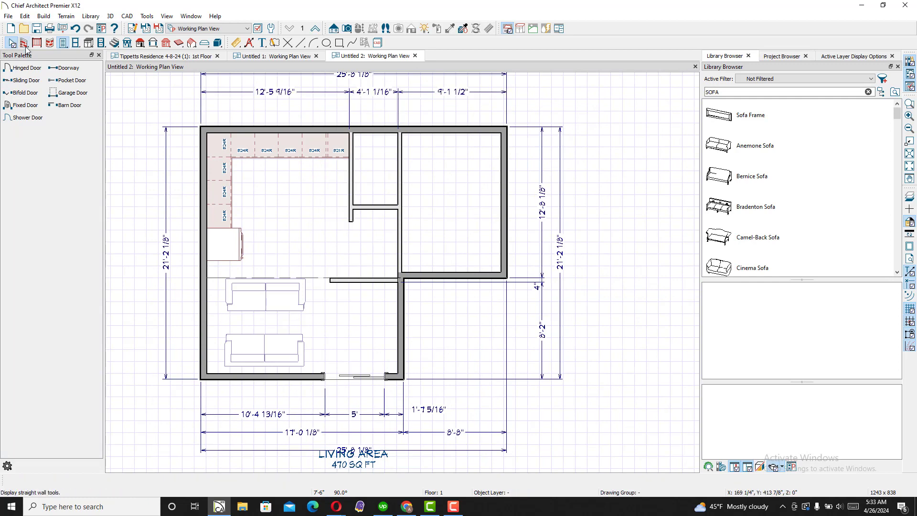
Step: Draw a straight interior wall about 2'-1" long up from the short horizontal wall, in line with the shortened wall
click(24, 42)
click(30, 80)
scroll(338, 256, up, 3)
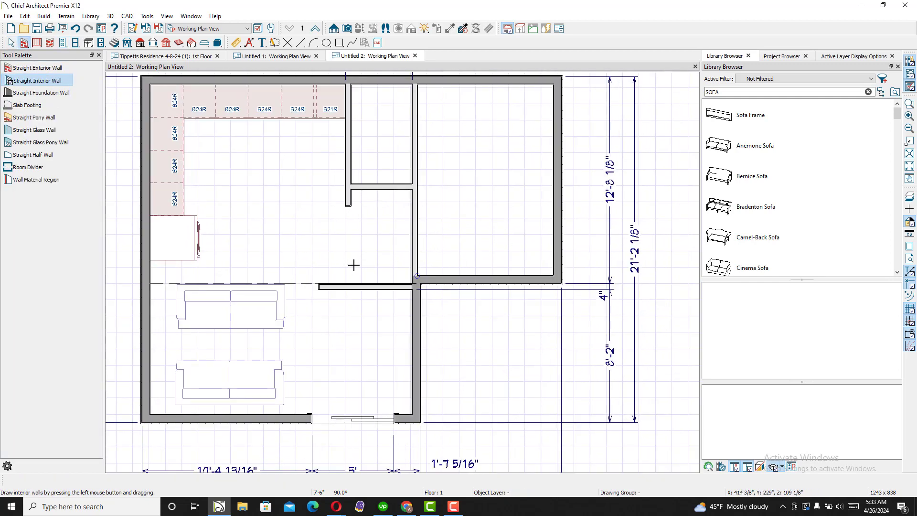
drag(345, 282, 348, 250)
scroll(404, 237, down, 1)
Step: Place a 2'-6" hinged door between the lower small room and the right-hand room, and reverse its swing side to open into the small room
click(63, 44)
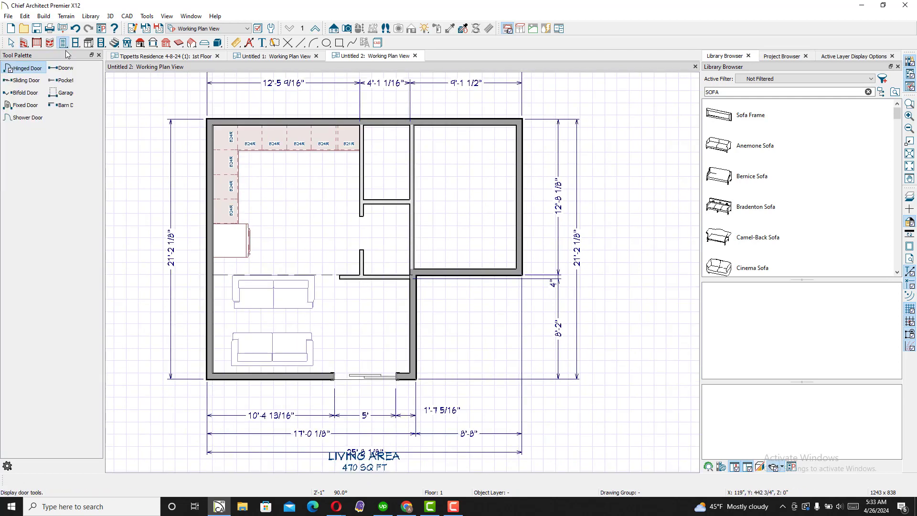
click(415, 234)
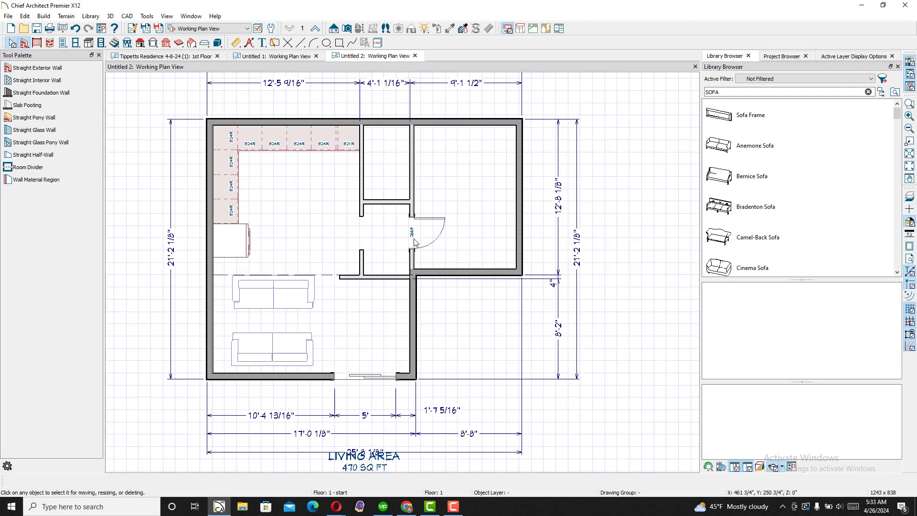
click(413, 237)
click(255, 480)
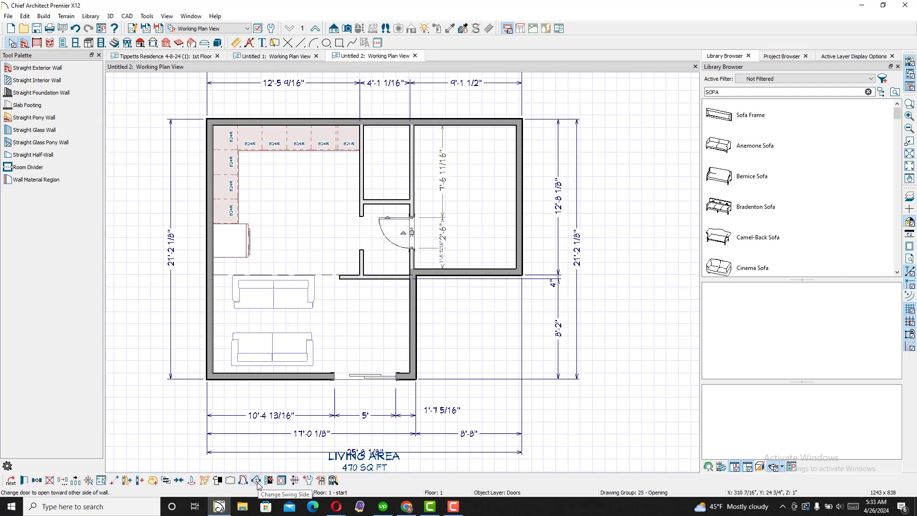
Step: Flip the door between the lower small room and the right-hand room to swing into the right-hand room, hinged at its lower end
click(258, 481)
click(252, 483)
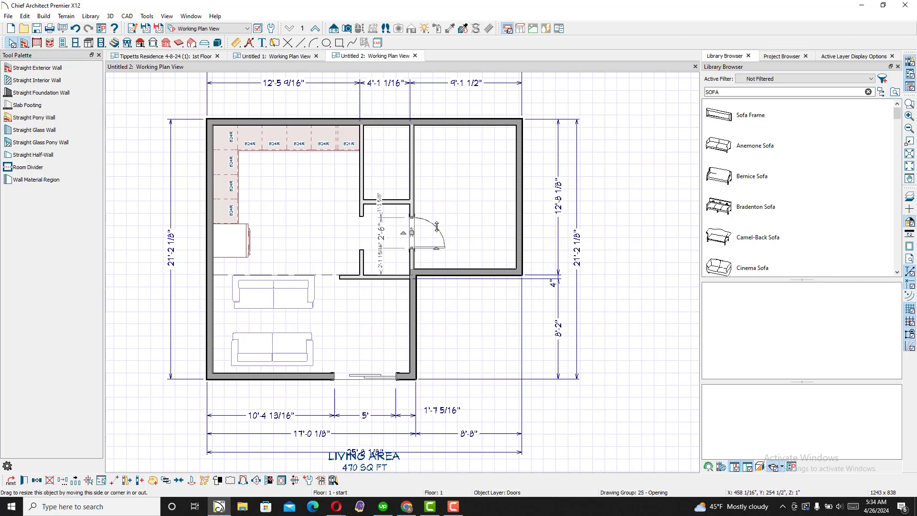
Step: Assign the Bedroom 1 room type to the right-hand room, with its room label shown
click(473, 193)
double_click(473, 194)
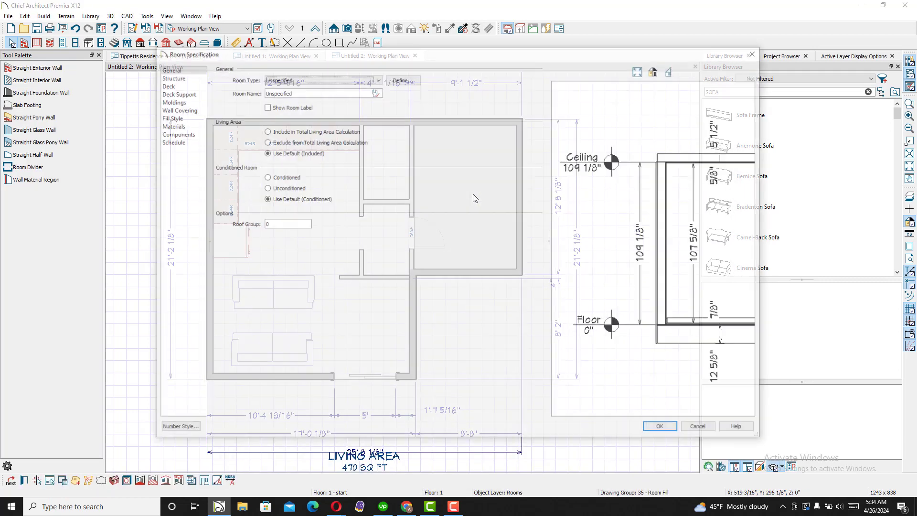
click(317, 79)
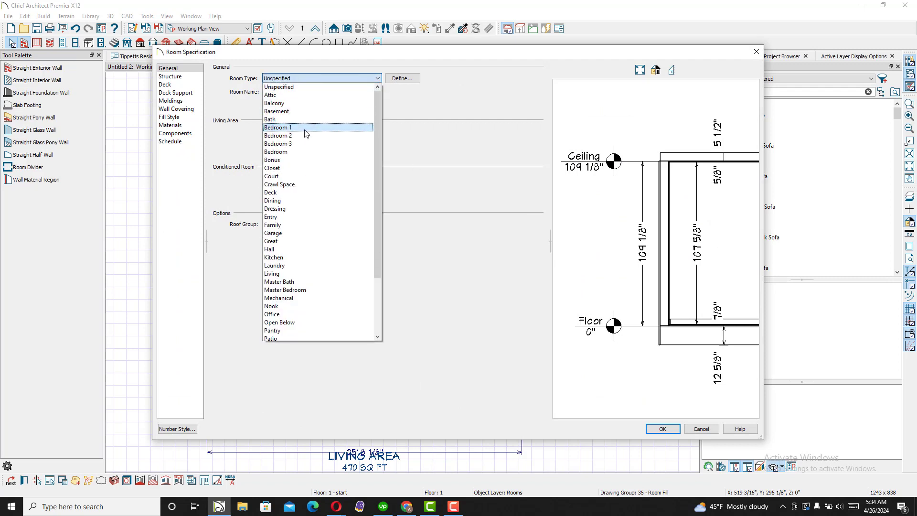
click(306, 128)
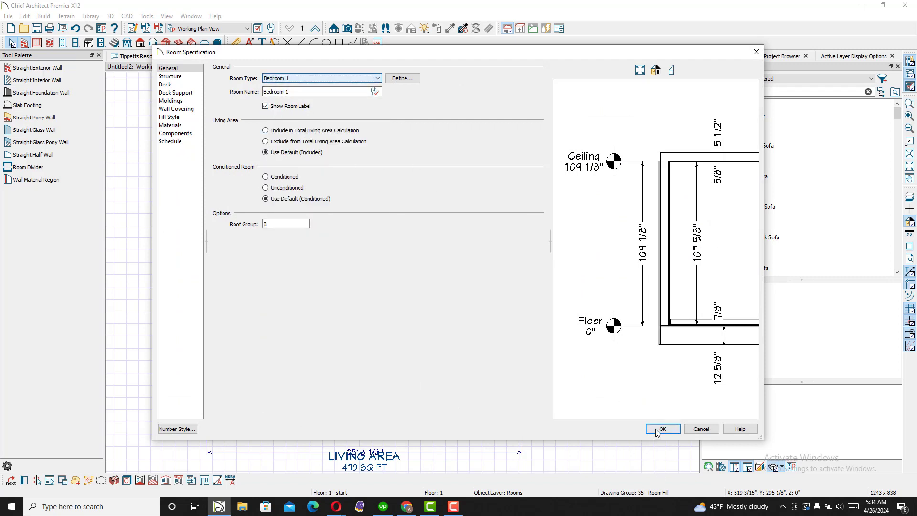
click(313, 92)
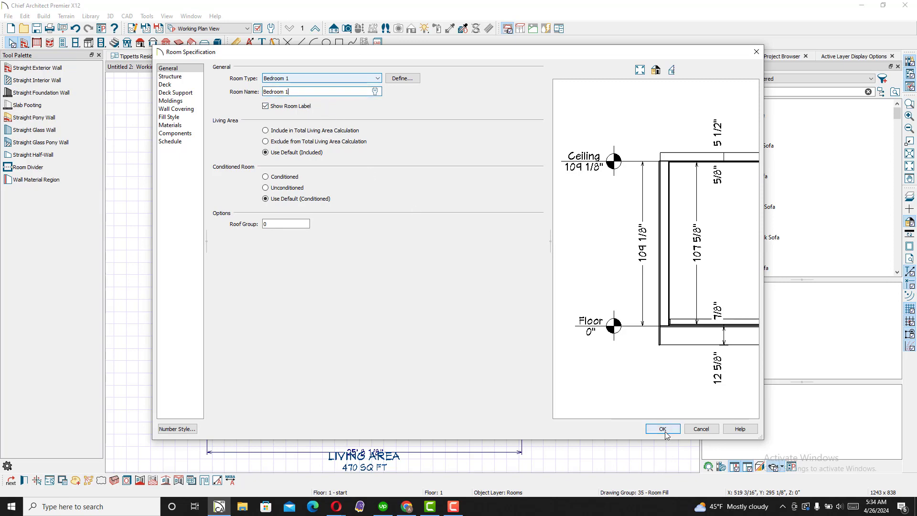
click(662, 428)
click(463, 199)
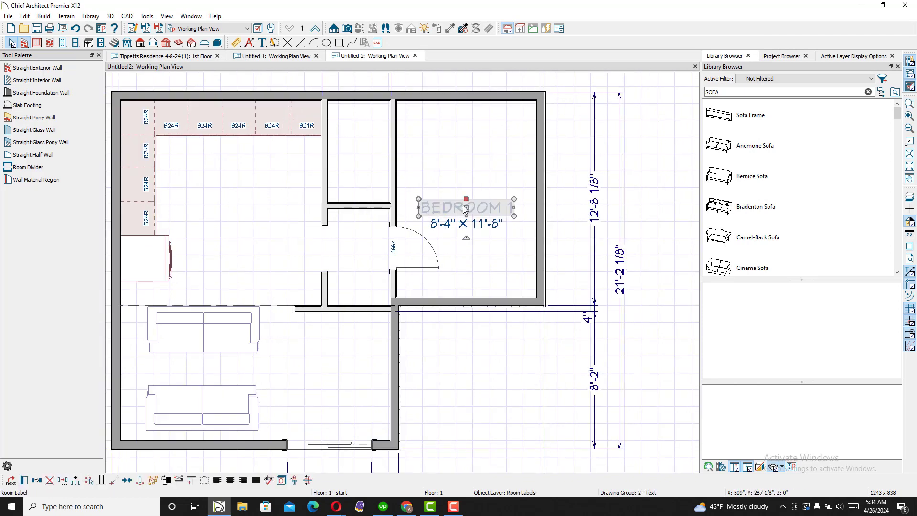
key(Escape)
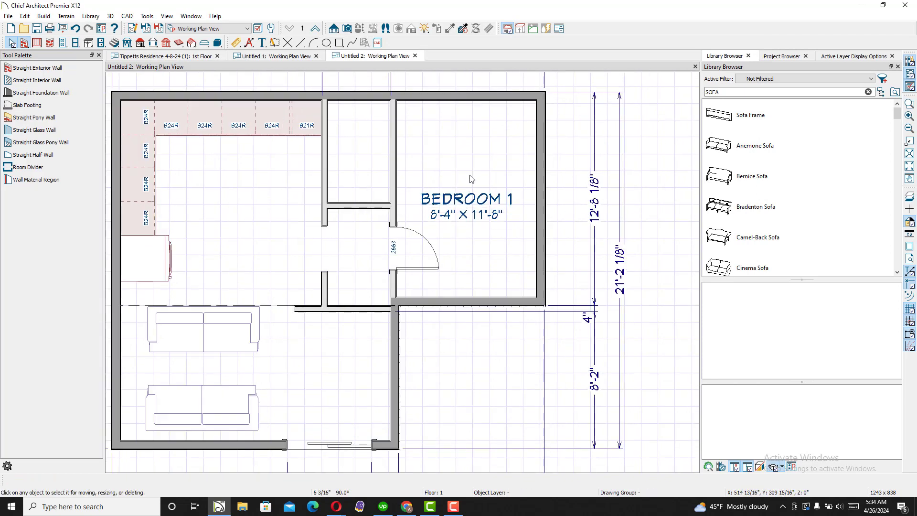
Step: Set the default window type to Left Sliding
scroll(403, 276, down, 3)
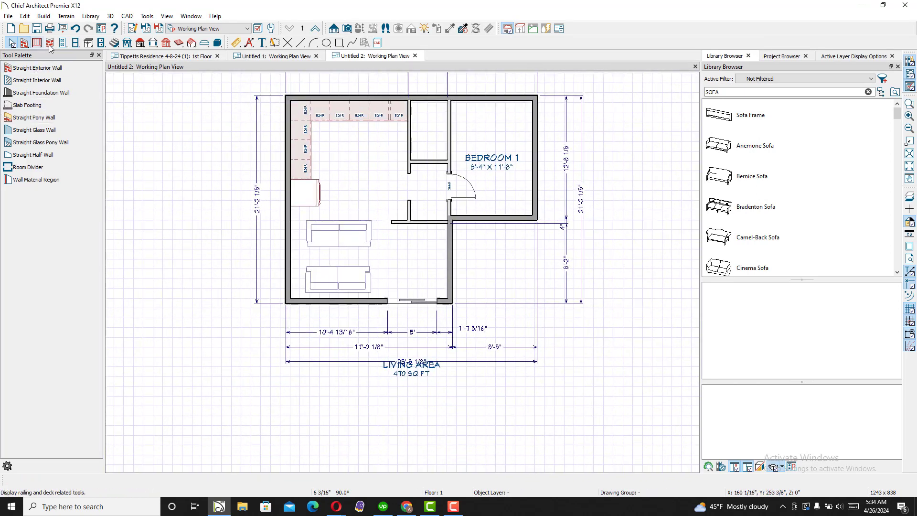
click(79, 46)
double_click(78, 45)
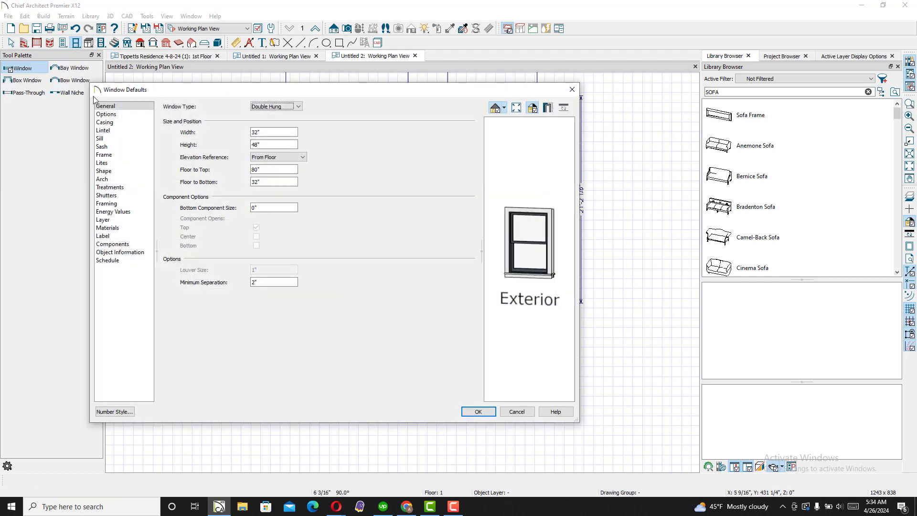
click(268, 106)
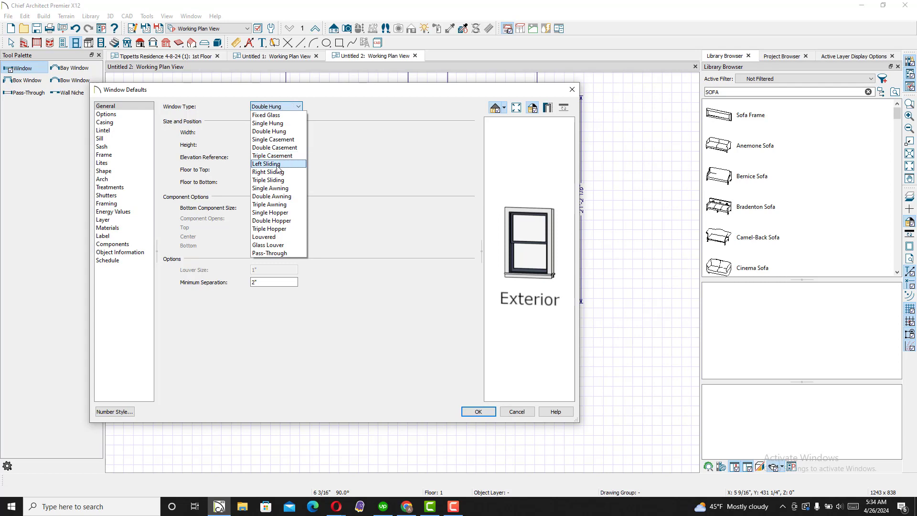
click(270, 165)
scroll(538, 286, up, 5)
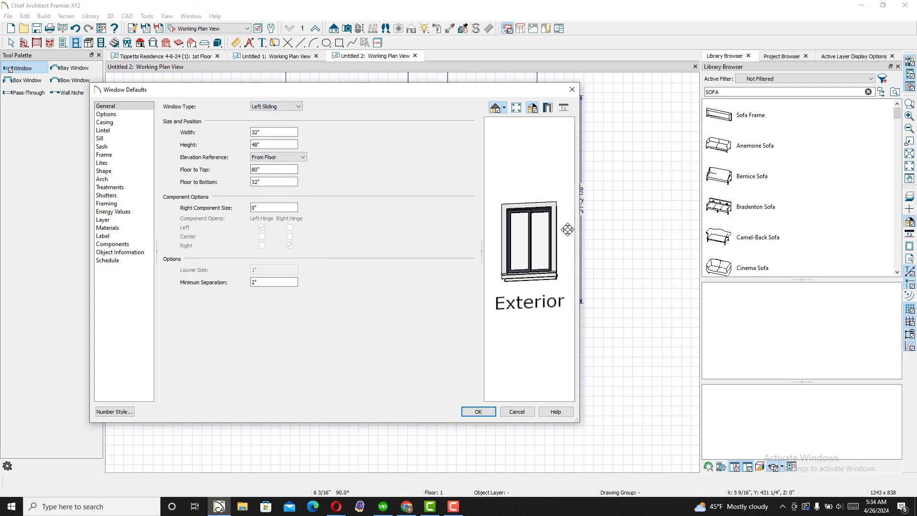
scroll(524, 292, down, 4)
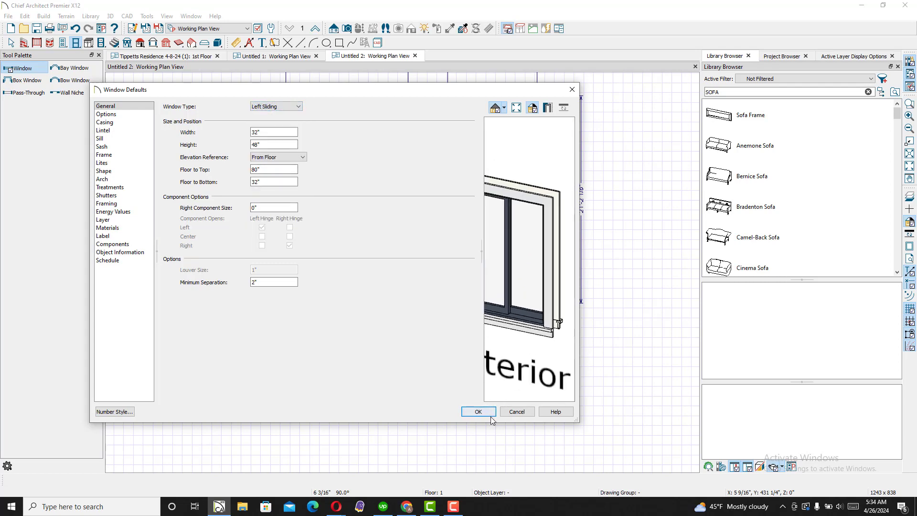
click(478, 411)
Step: Place one default sliding window in the bedroom's right exterior wall and another in its lower exterior wall
scroll(488, 230, up, 1)
click(538, 145)
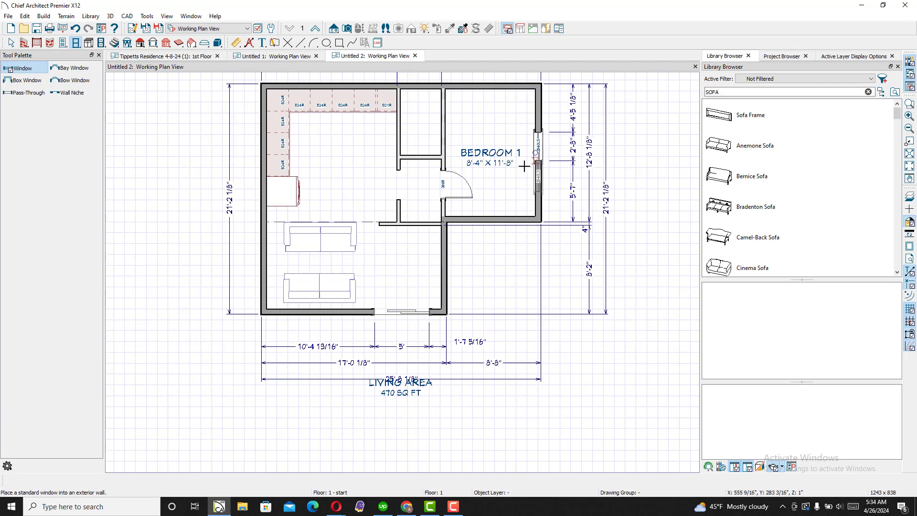
click(491, 220)
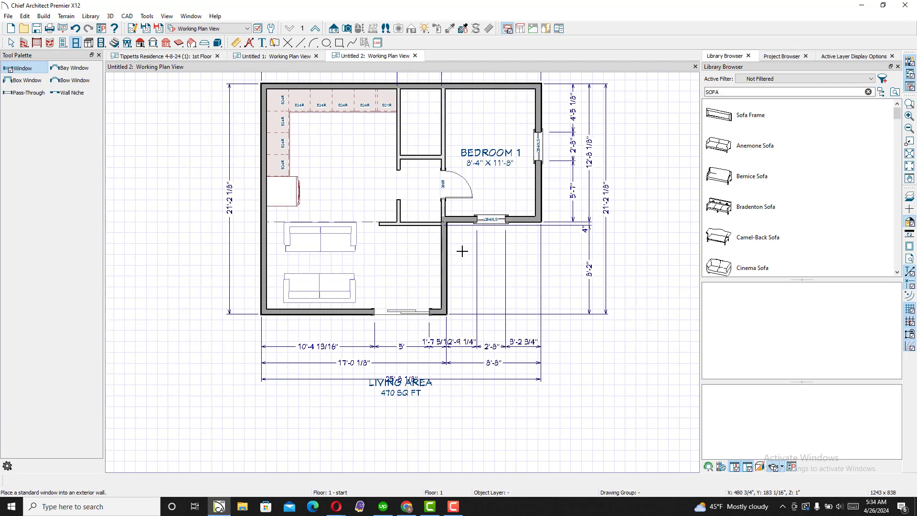
Step: Place sliding windows in the living area's right and lower walls and in the upper exterior wall at the kitchen and upper small room
click(443, 274)
key(ctrl+z)
click(454, 276)
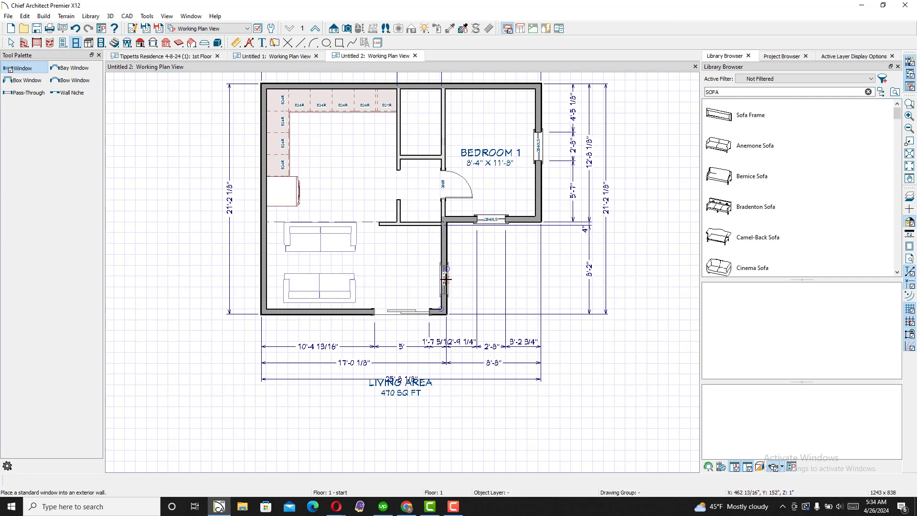
click(446, 266)
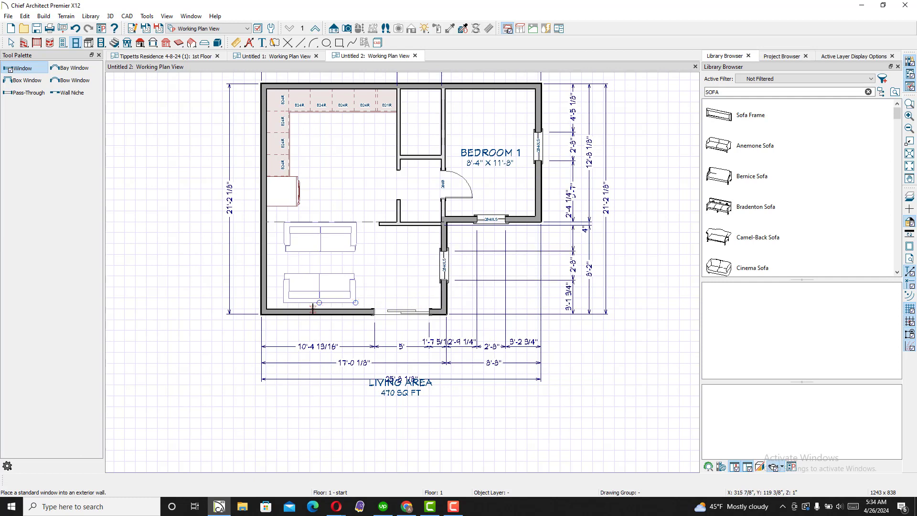
click(312, 309)
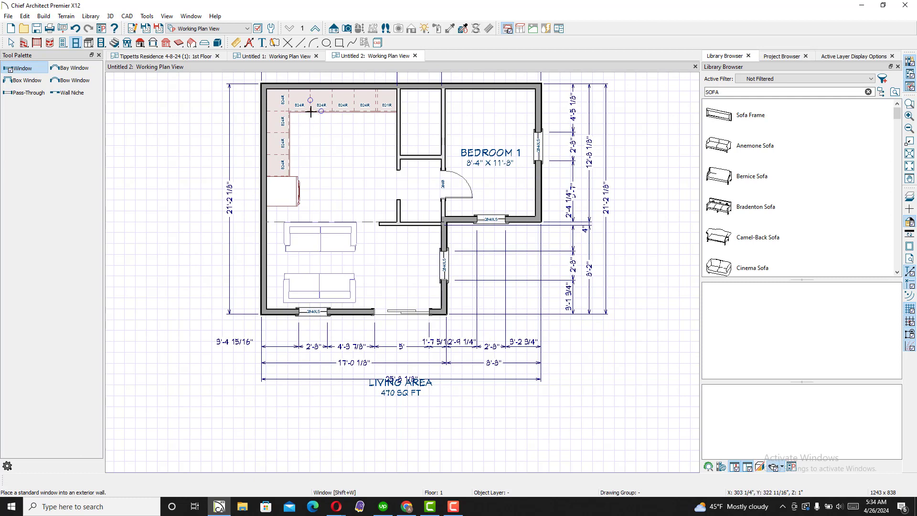
click(333, 86)
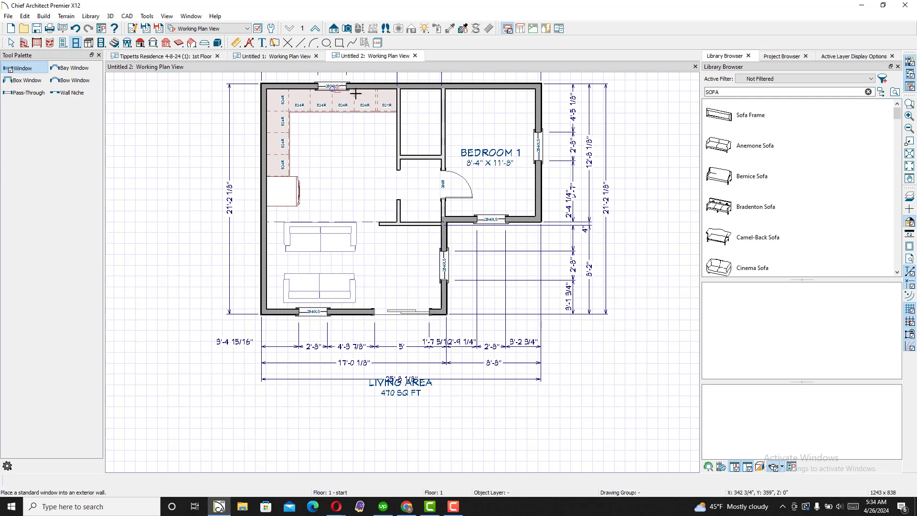
click(420, 85)
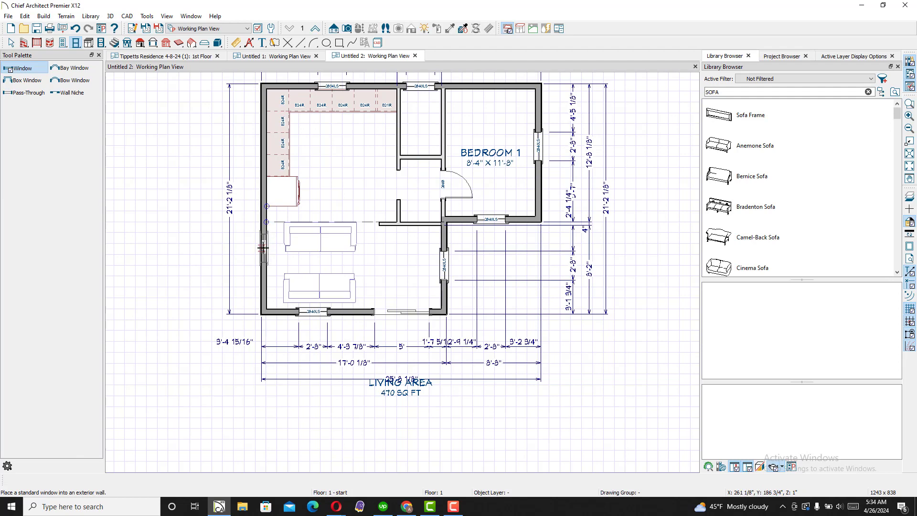
Step: Create a perspective floor overview of the plan and examine the kitchen and living area from above
click(347, 28)
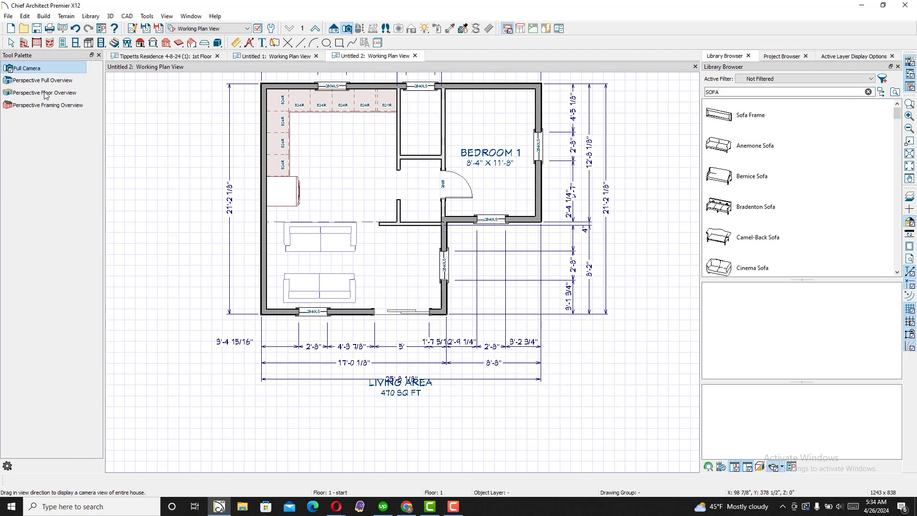
click(46, 93)
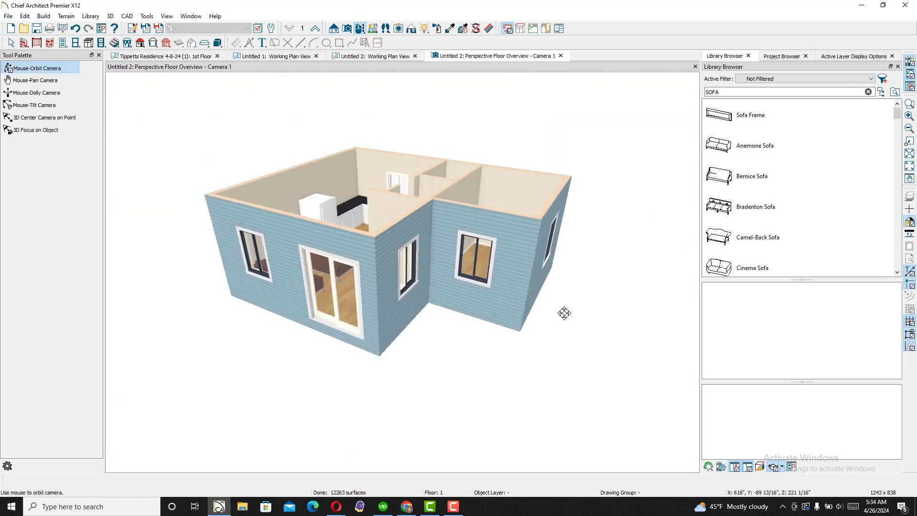
drag(380, 248, 139, 85)
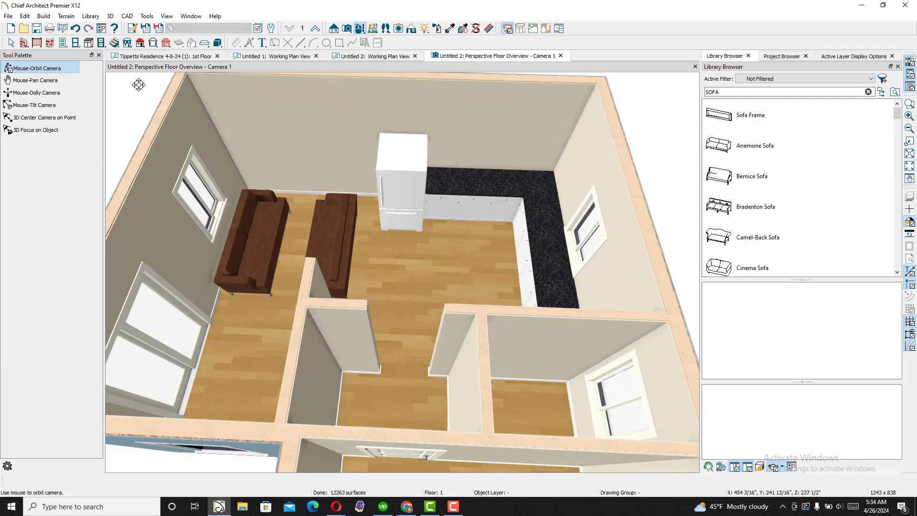
Step: In the floor plan, delete the base cabinet beside the refrigerator and move the refrigerator up 2' against the remaining cabinets
click(365, 60)
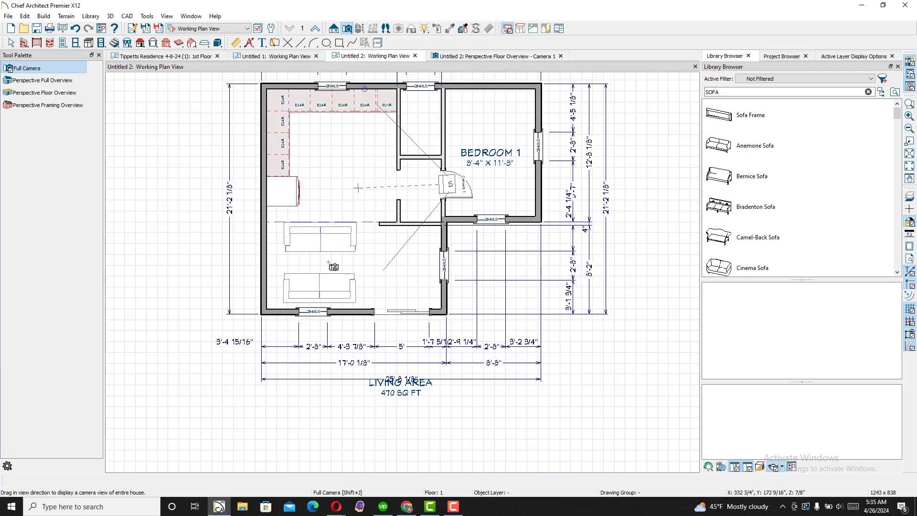
scroll(283, 165, up, 3)
click(283, 165)
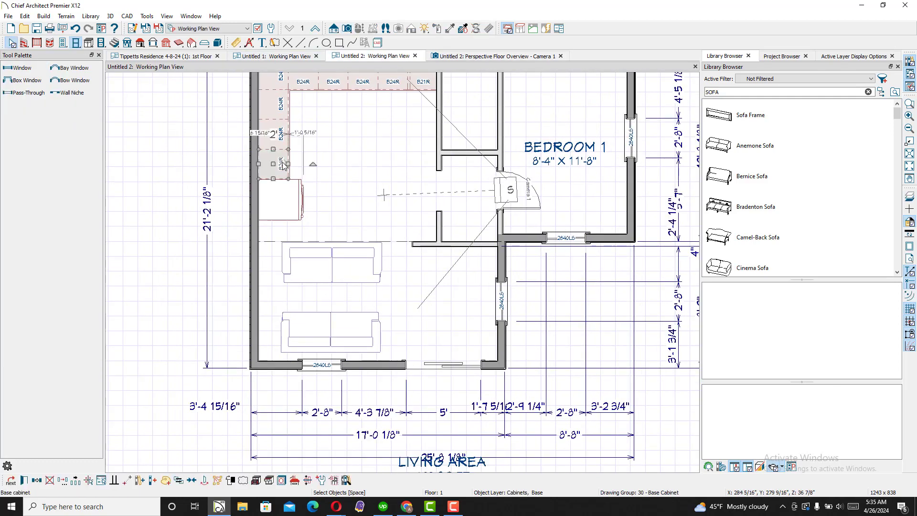
key(Delete)
click(280, 194)
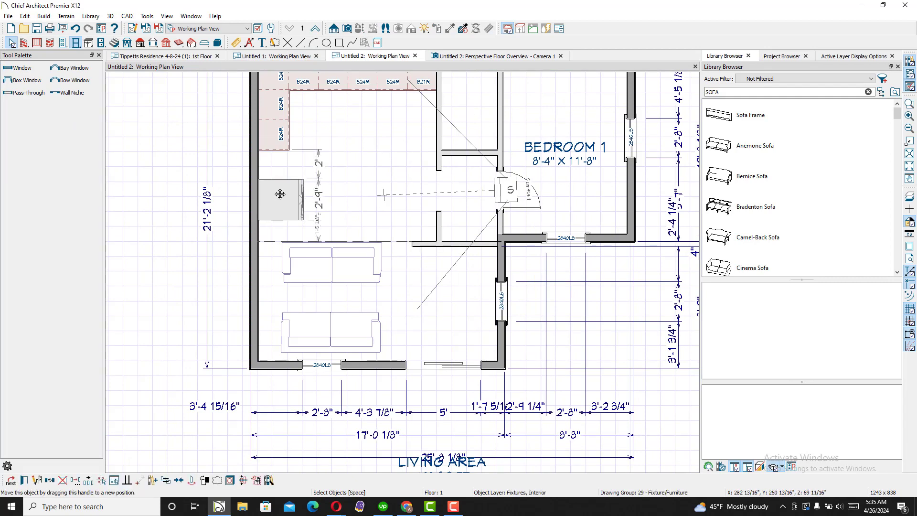
drag(280, 193, 281, 164)
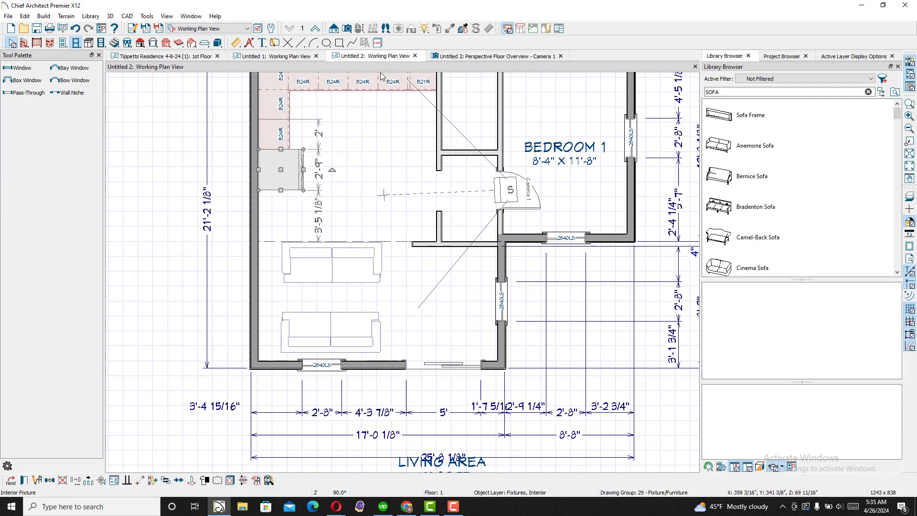
Step: Examine the updated model in the 3D floor overview, including the kitchen, exterior windows, interior walls and bedroom door
click(475, 57)
scroll(409, 306, down, 5)
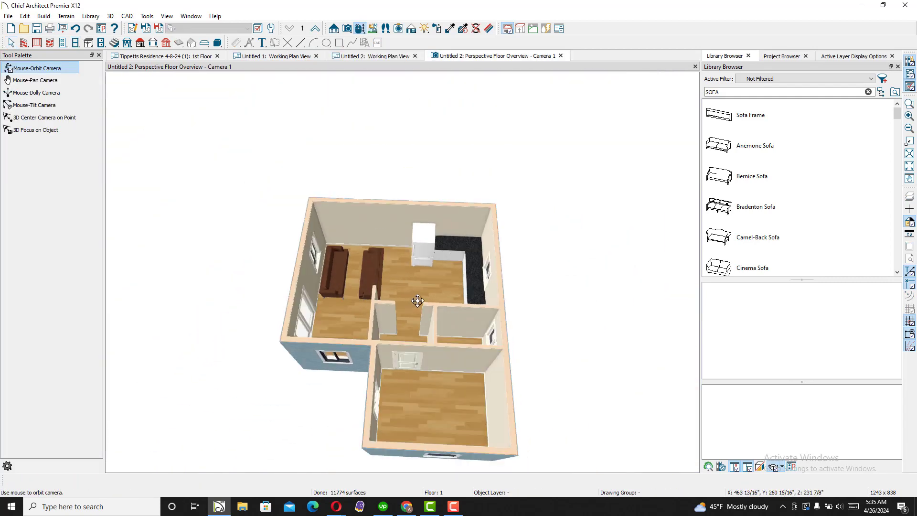
drag(409, 303, 562, 257)
scroll(465, 290, up, 5)
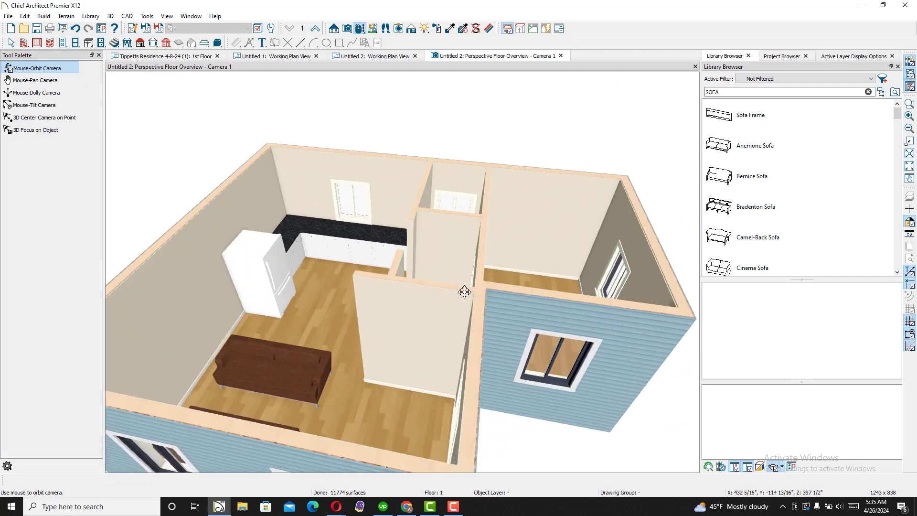
drag(465, 292, 540, 303)
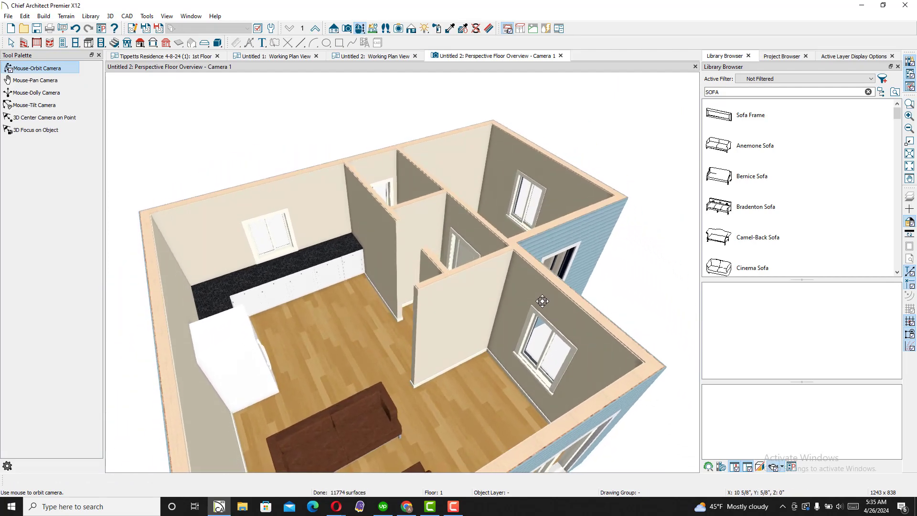
scroll(483, 313, down, 5)
drag(479, 303, 429, 274)
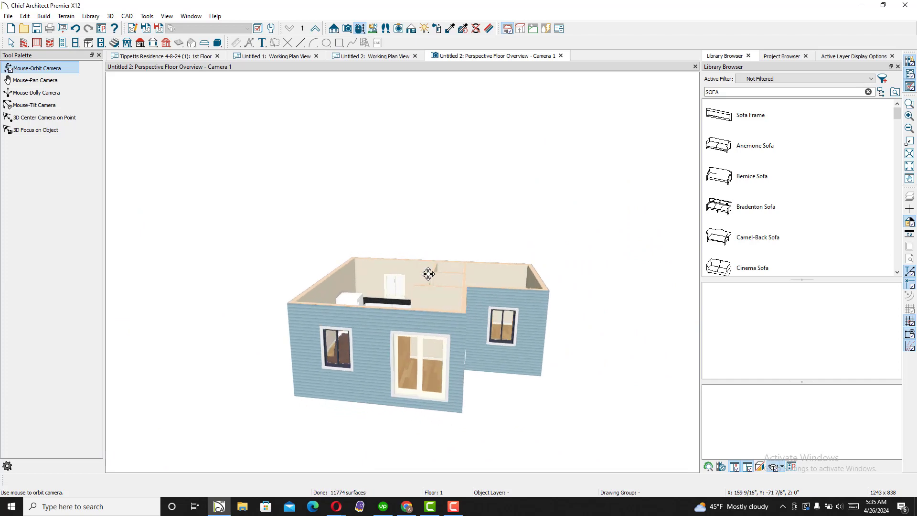
scroll(428, 352, up, 5)
scroll(401, 349, down, 5)
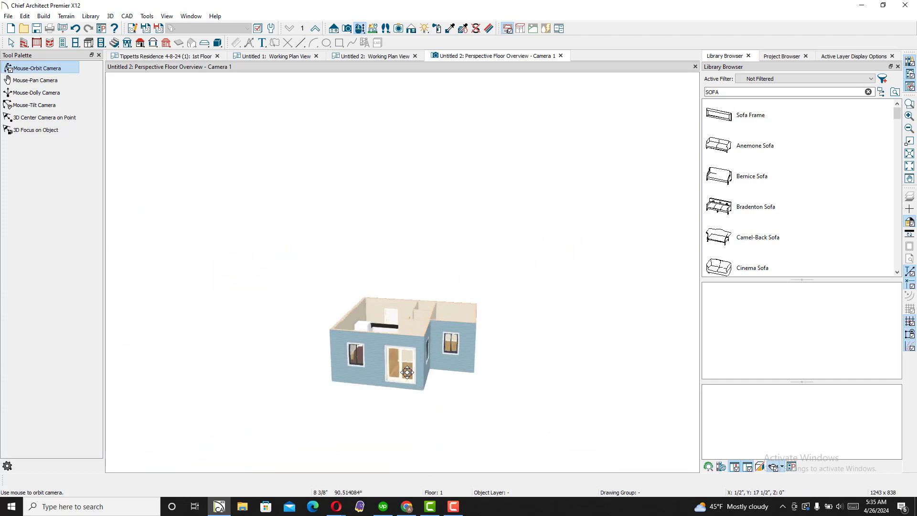
drag(405, 371, 403, 390)
scroll(399, 344, up, 5)
drag(402, 326, 400, 381)
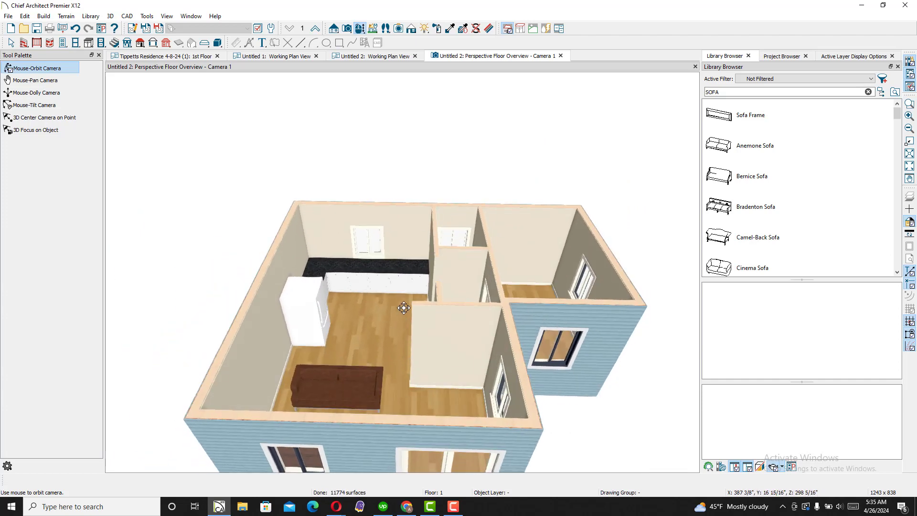
drag(405, 306, 494, 310)
scroll(491, 252, up, 5)
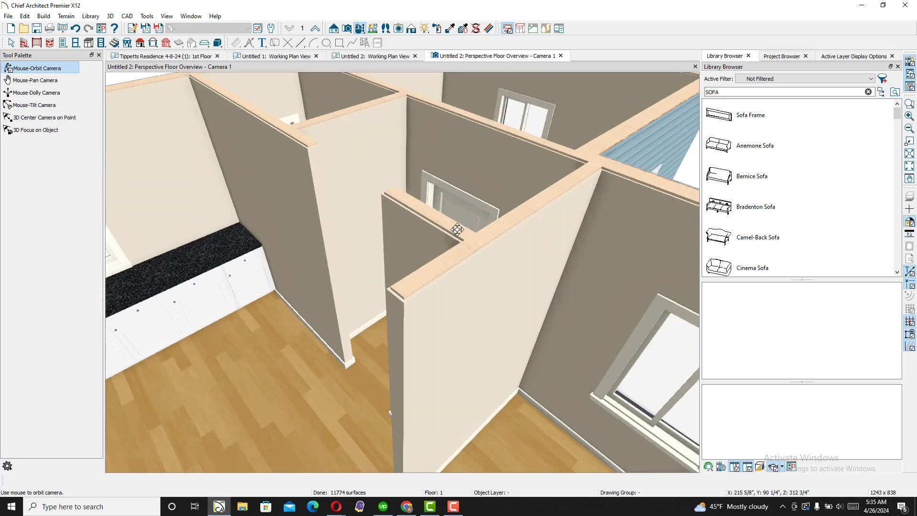
scroll(457, 229, down, 5)
drag(457, 229, 448, 224)
scroll(447, 224, up, 5)
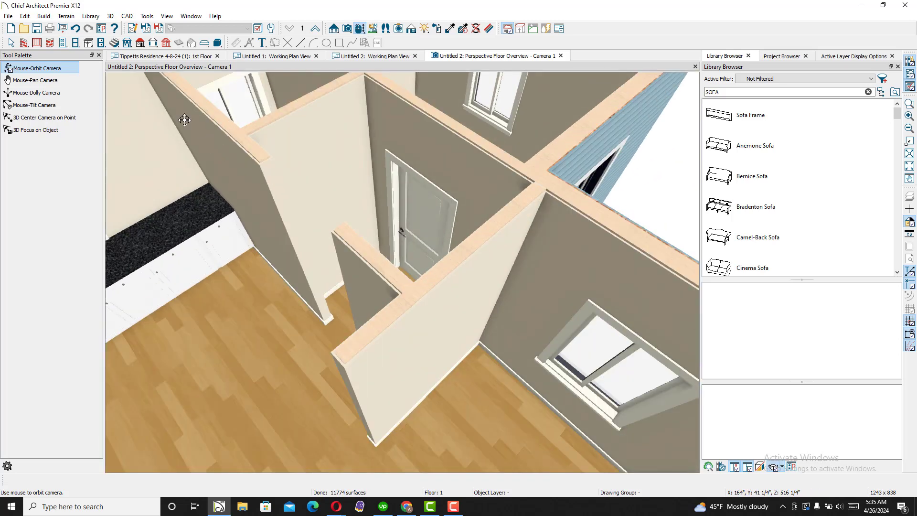
click(12, 43)
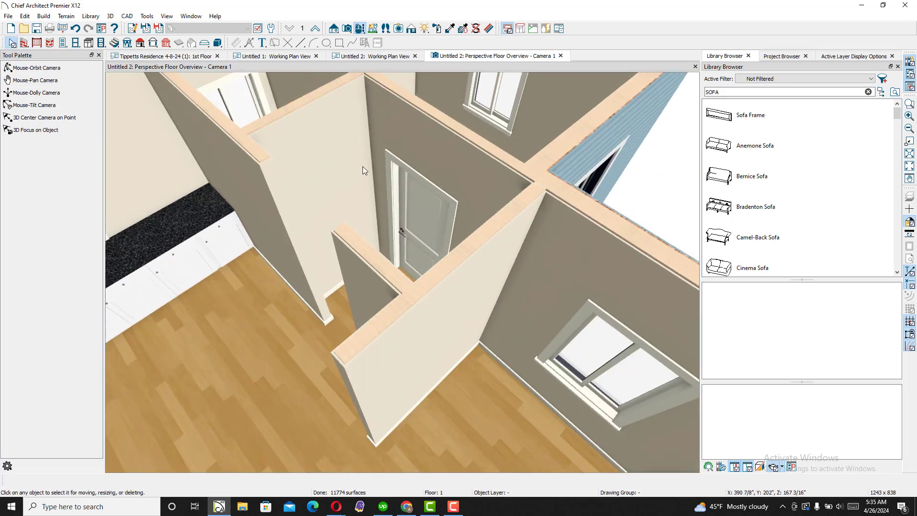
Step: In the bedroom door's specification, assign the Sapele material to the interior face of the door panel
double_click(407, 194)
click(408, 195)
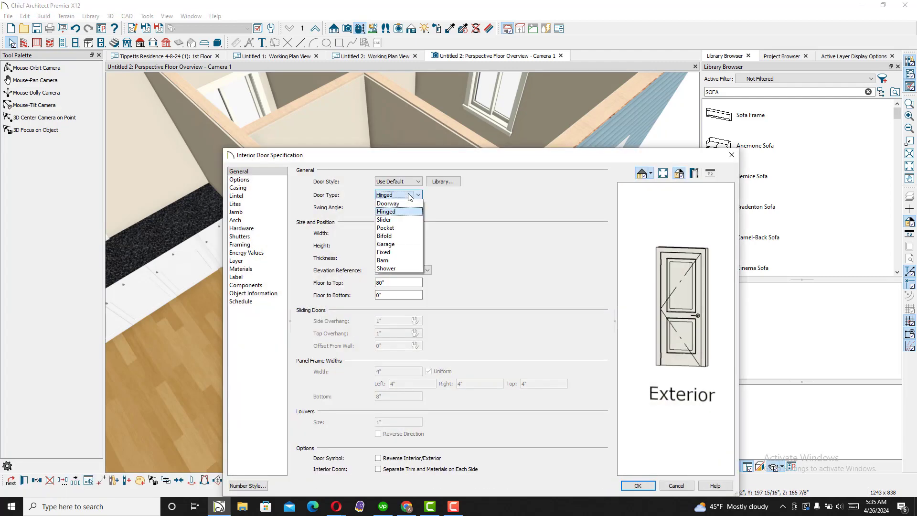
click(442, 196)
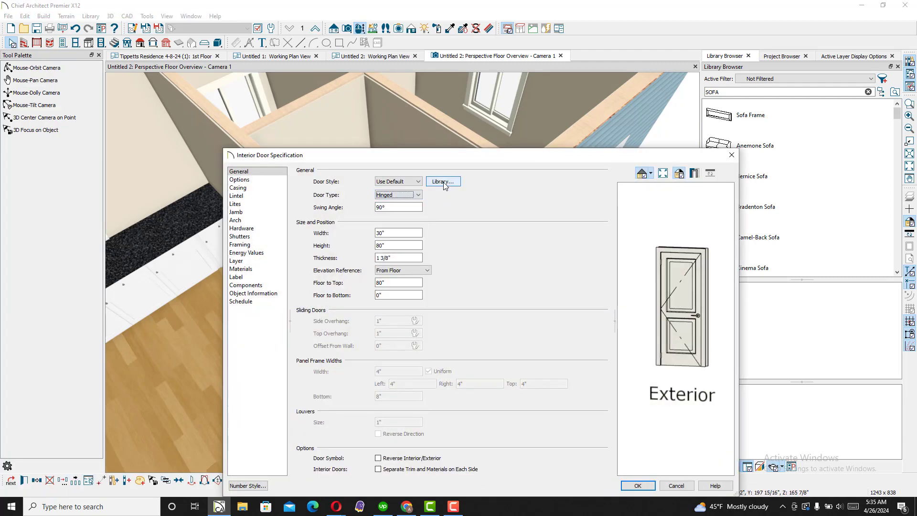
click(443, 182)
key(Return)
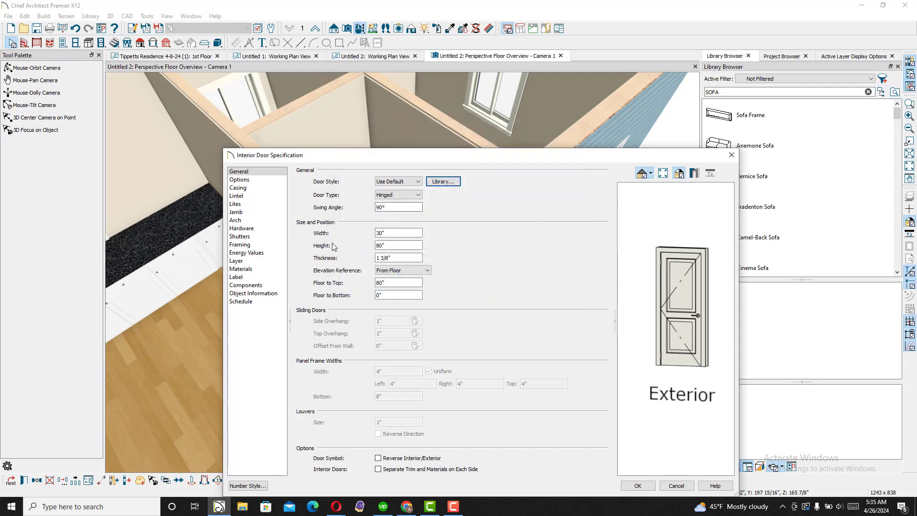
click(241, 269)
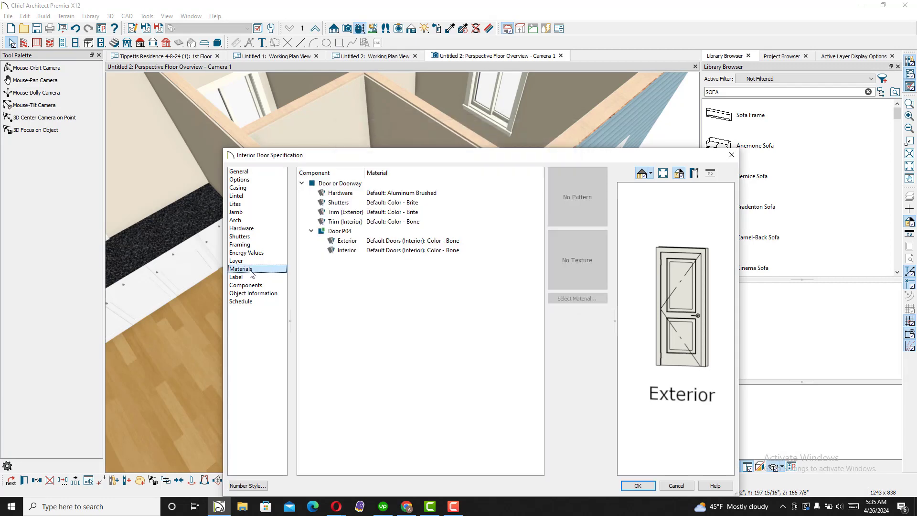
click(357, 250)
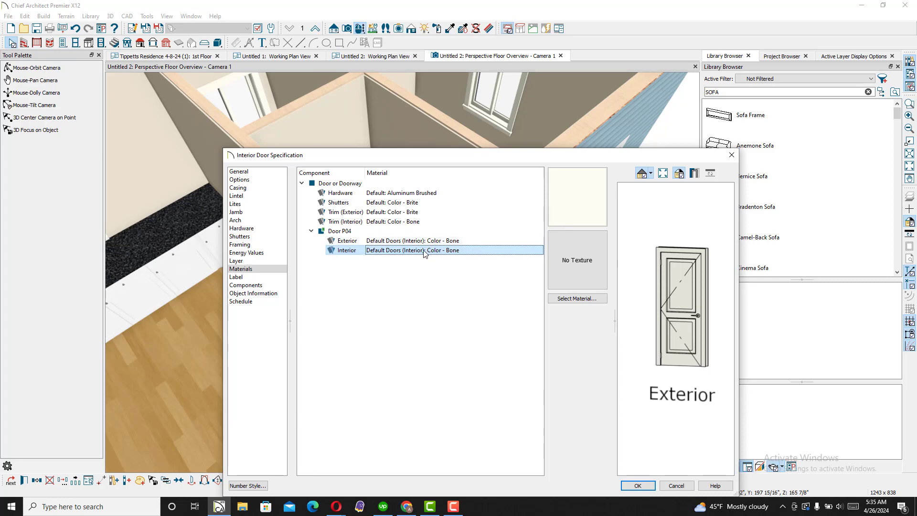
click(583, 184)
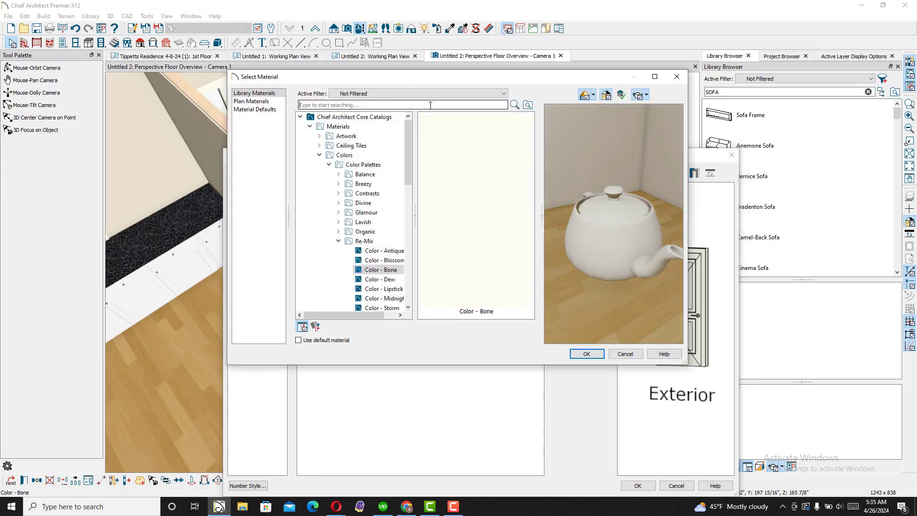
click(430, 105)
text(SAPE)
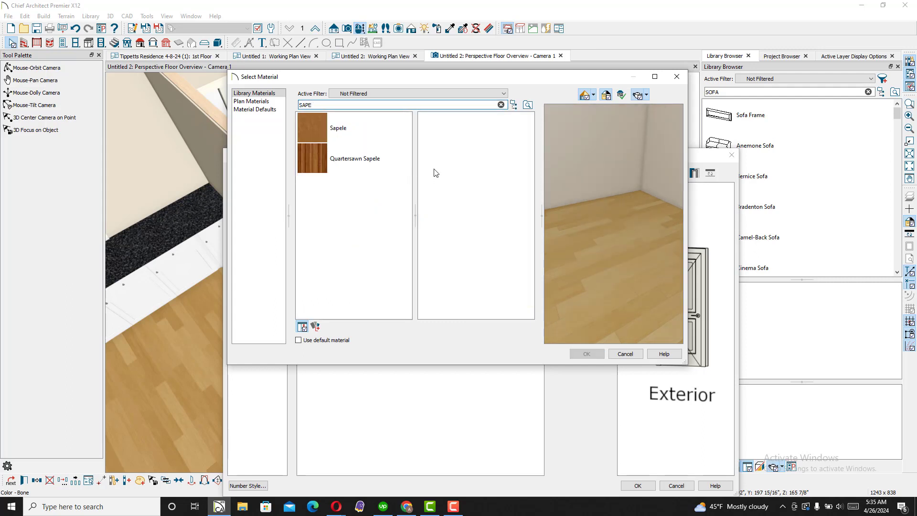
click(323, 161)
click(319, 128)
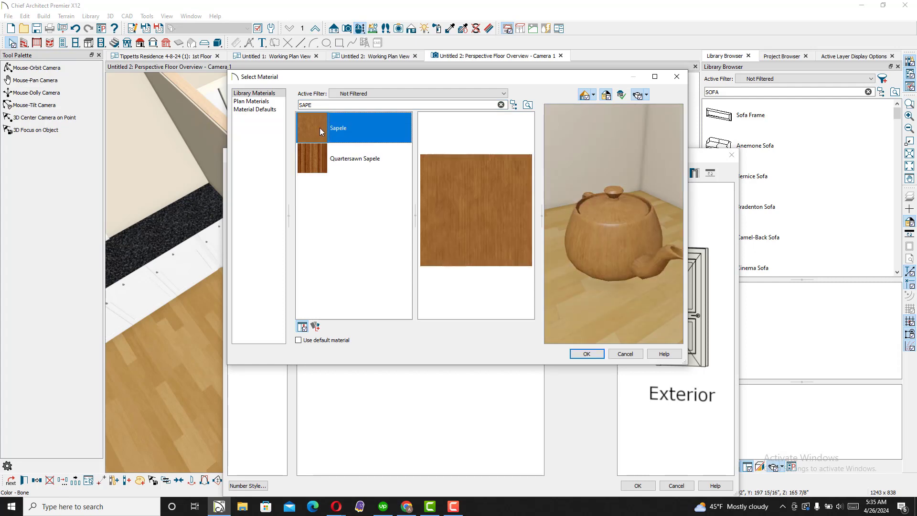
click(587, 353)
Step: Assign the Sapele material to the exterior face of the bedroom door panel and apply the door changes
double_click(487, 241)
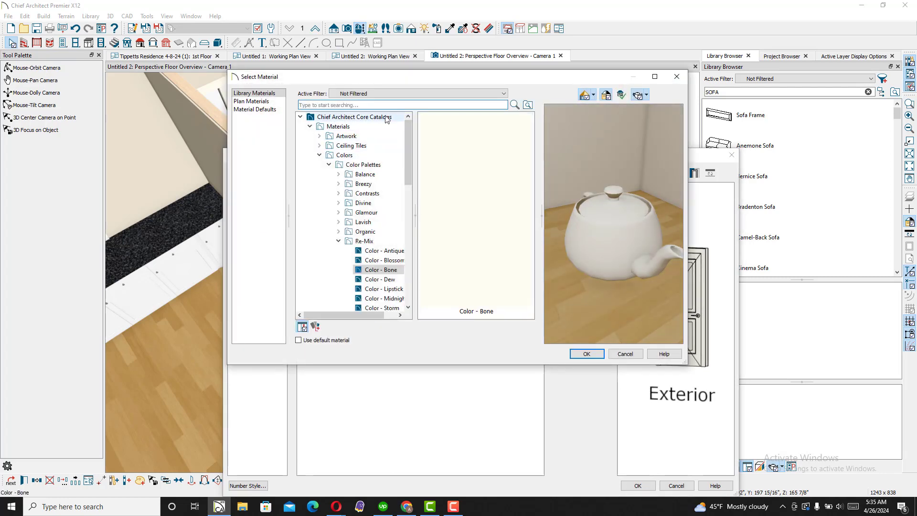
click(393, 103)
text(SA)
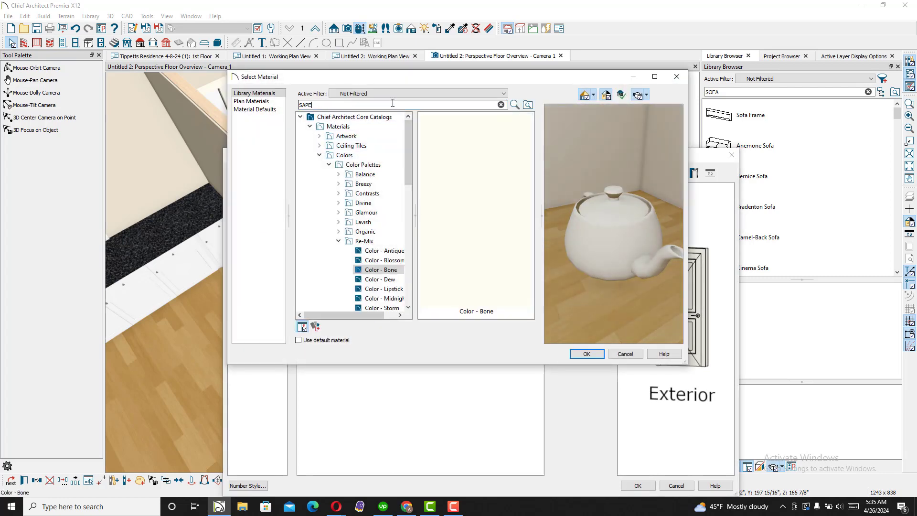
text(PE)
key(Return)
click(316, 126)
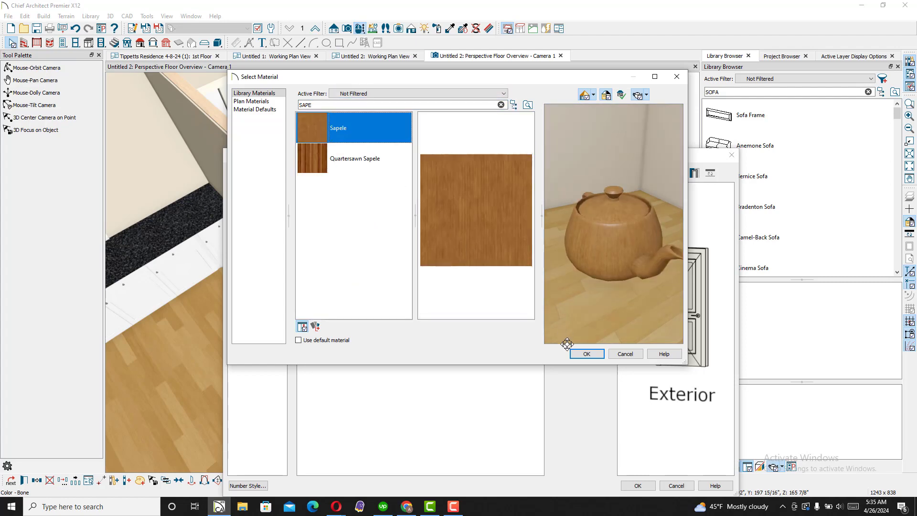
click(585, 354)
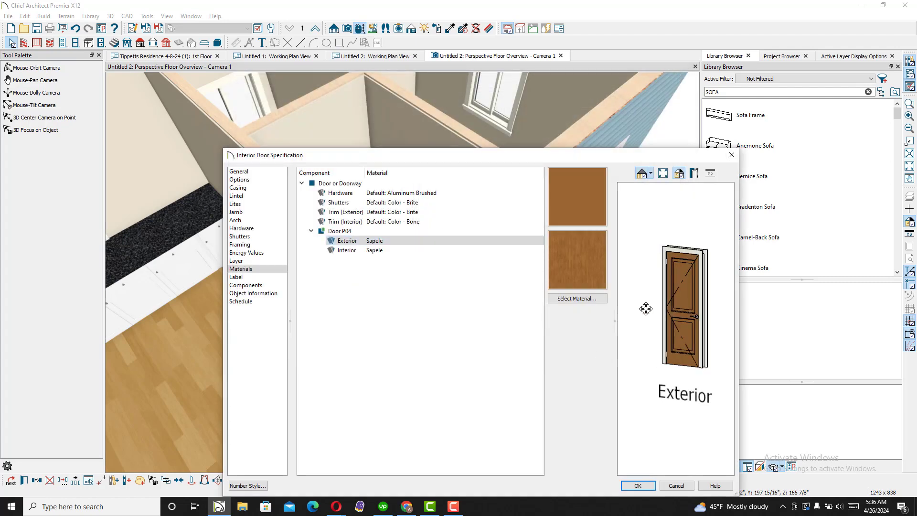
scroll(649, 308, up, 5)
scroll(671, 301, down, 5)
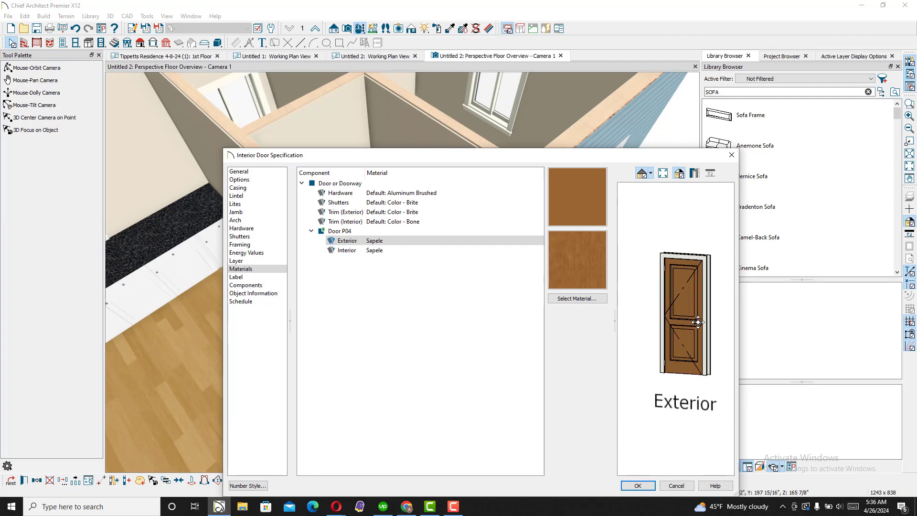
drag(698, 322, 654, 460)
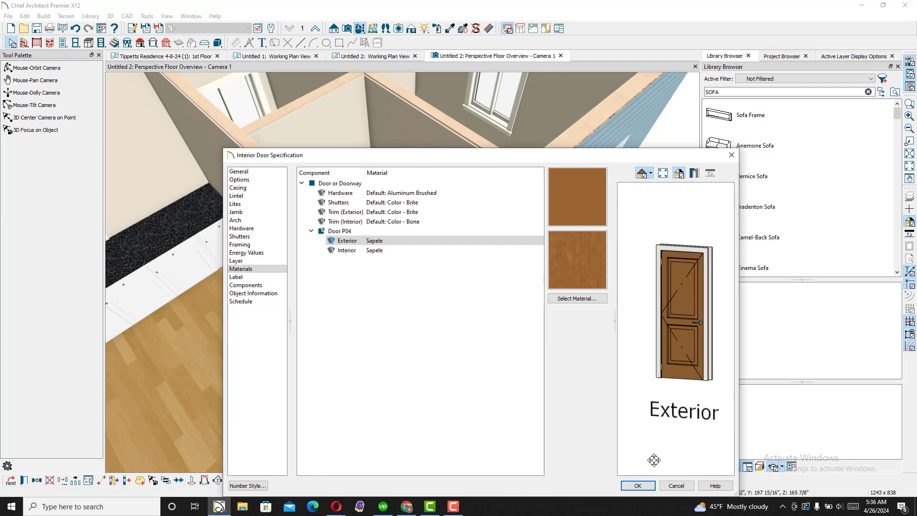
click(638, 486)
key(Escape)
key(Escape)
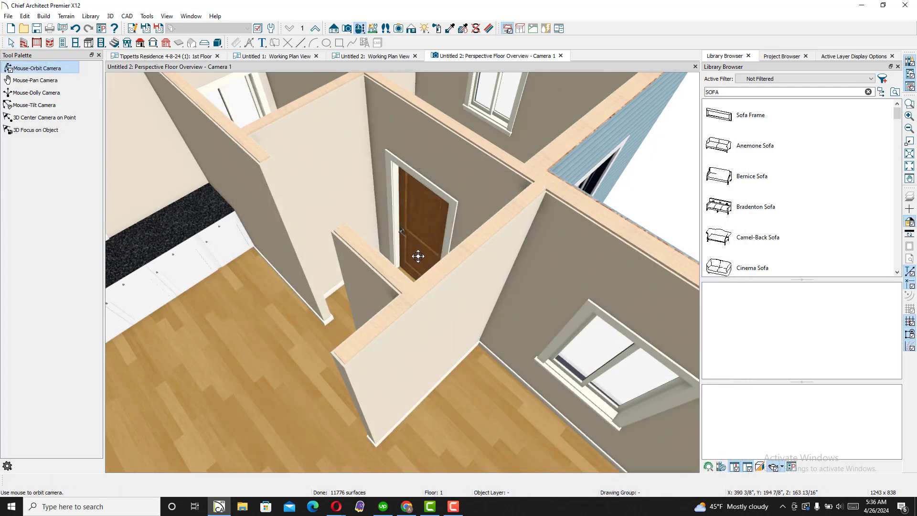
Step: Examine the wood-finished bedroom door and the whole floor from several sides in the 3D floor overview
scroll(403, 247, down, 6)
drag(434, 281, 354, 240)
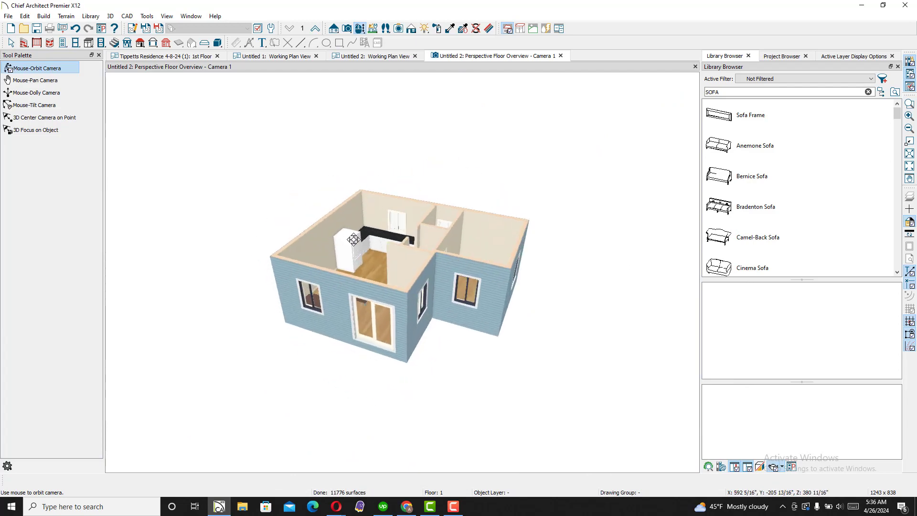
scroll(460, 240, up, 3)
drag(460, 239, 317, 240)
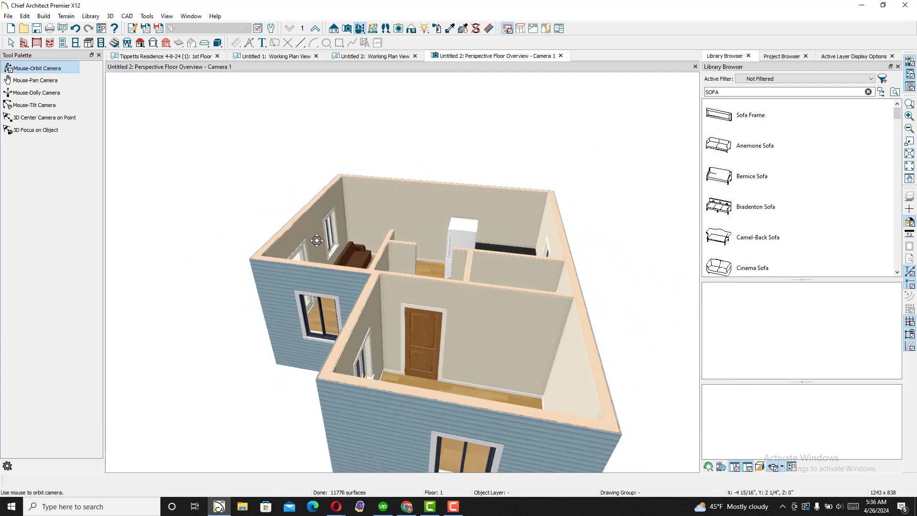
scroll(423, 336, up, 5)
scroll(423, 337, down, 6)
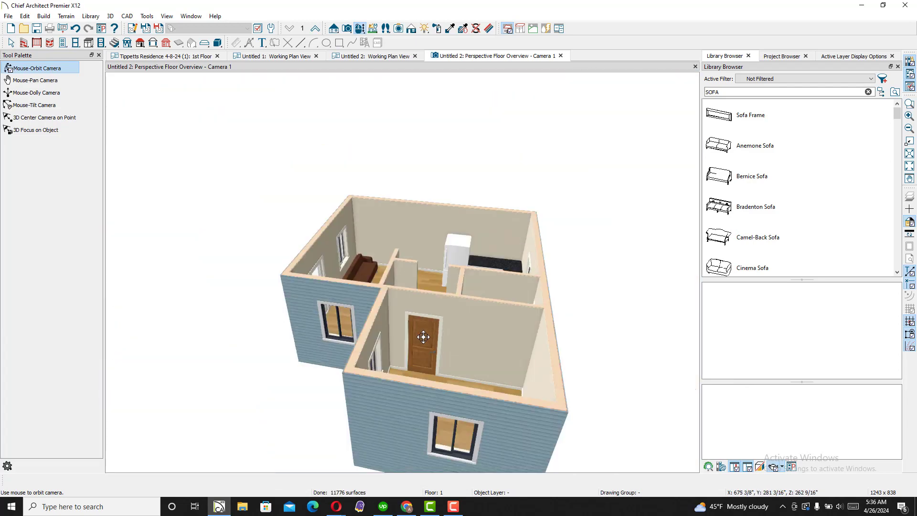
drag(423, 337, 575, 314)
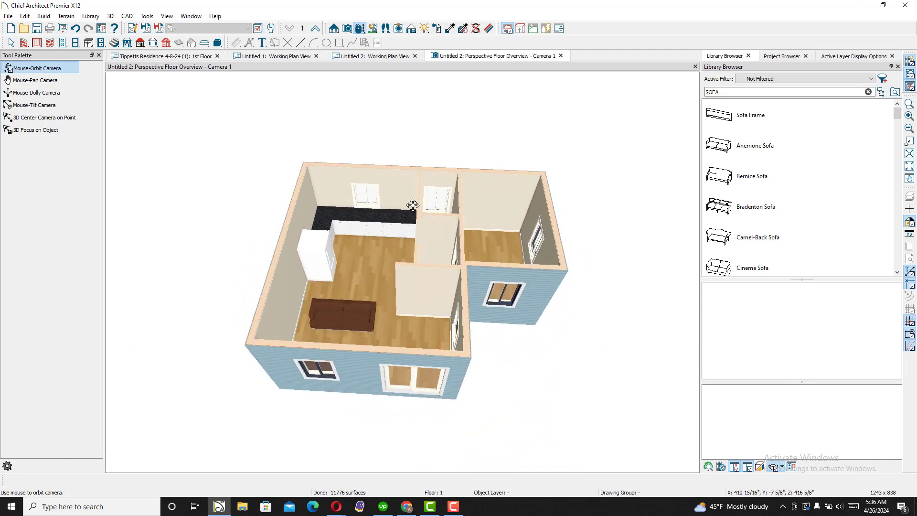
Step: From the floor plan, build automatic roof planes over the house with a 6 in 12 pitch and 18" eave overhang
click(373, 56)
scroll(354, 211, down, 10)
scroll(372, 197, up, 4)
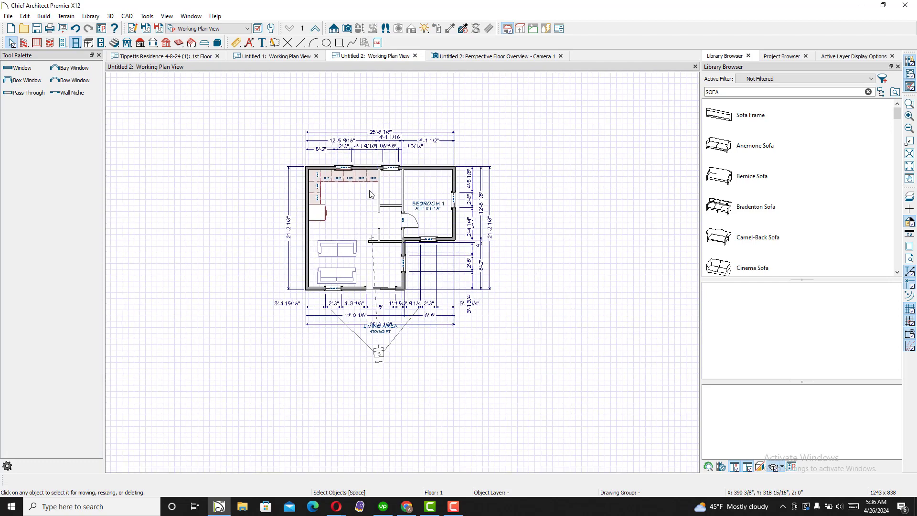
middle_drag(376, 201, 335, 217)
scroll(336, 218, up, 1)
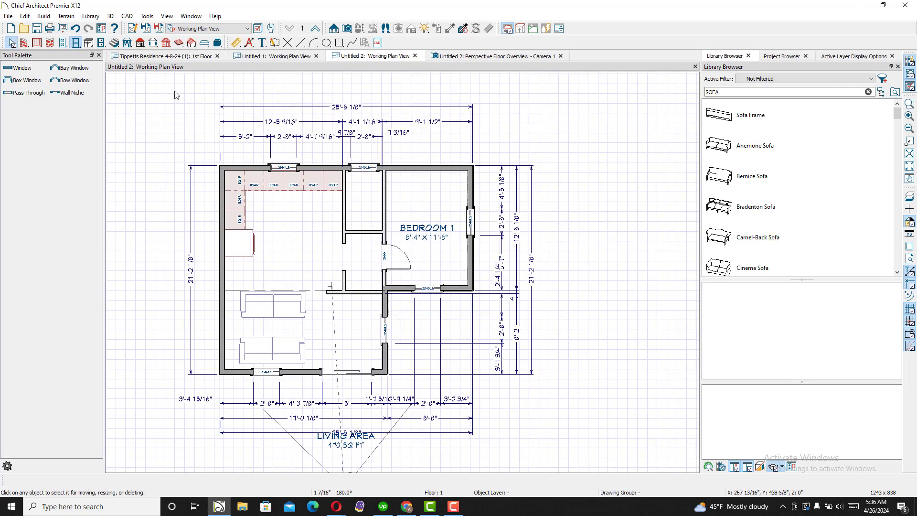
double_click(140, 44)
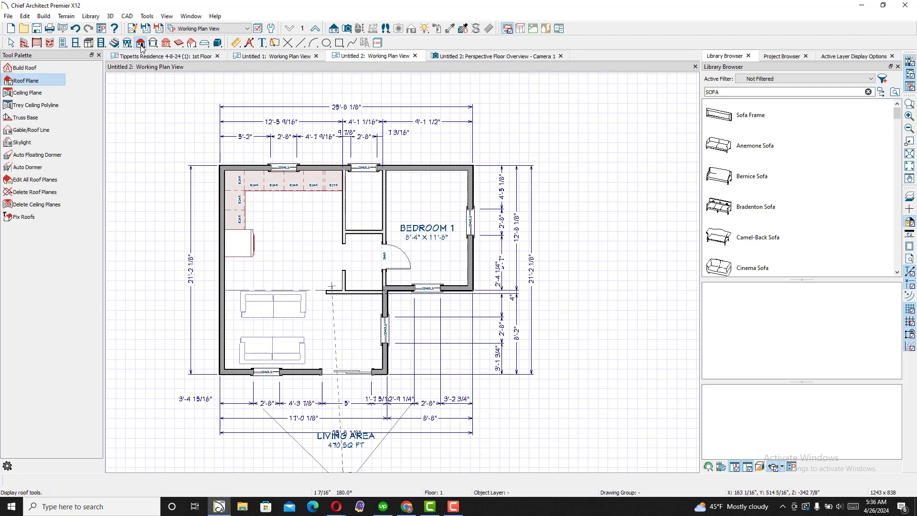
click(89, 53)
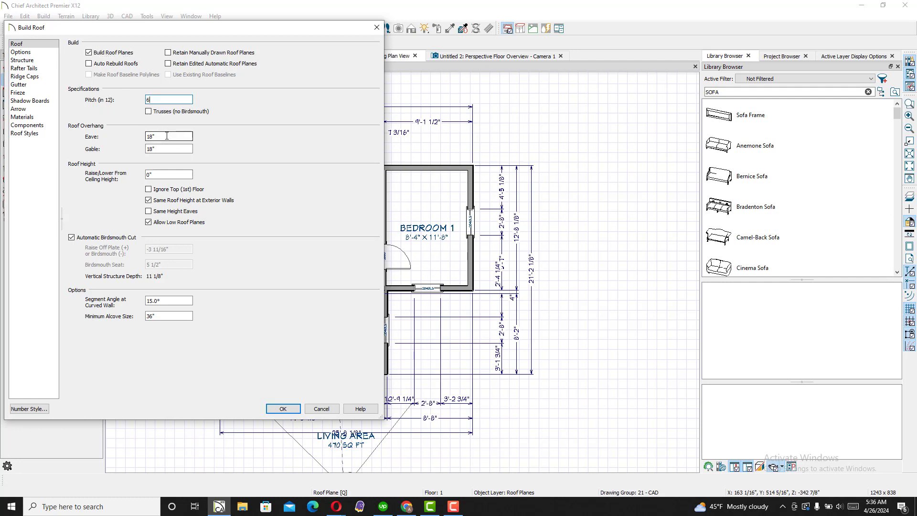
click(166, 136)
click(282, 409)
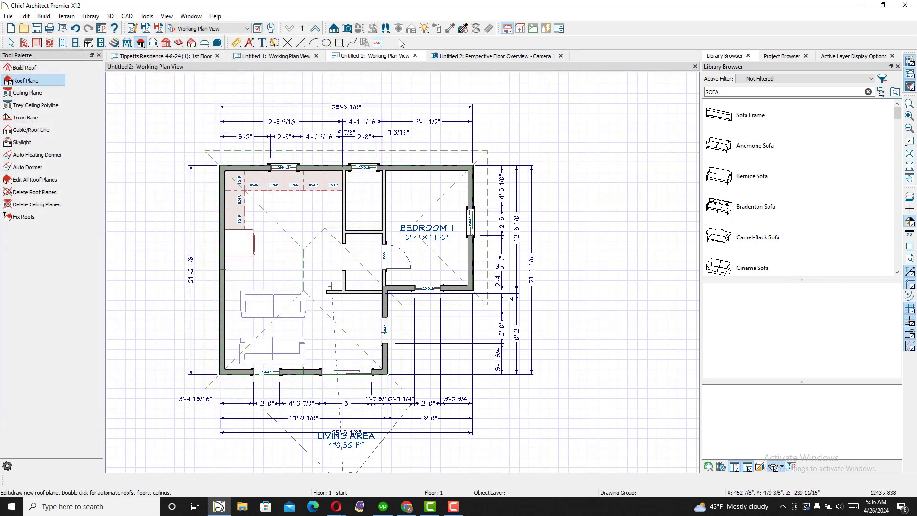
Step: Create a perspective full overview of the house and examine the roof and exterior walls from several sides
click(359, 29)
drag(445, 235, 499, 201)
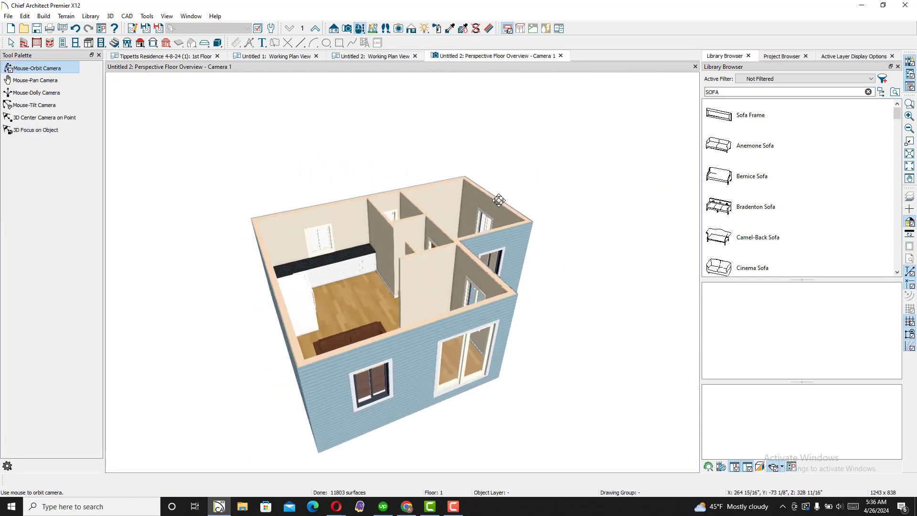
click(351, 29)
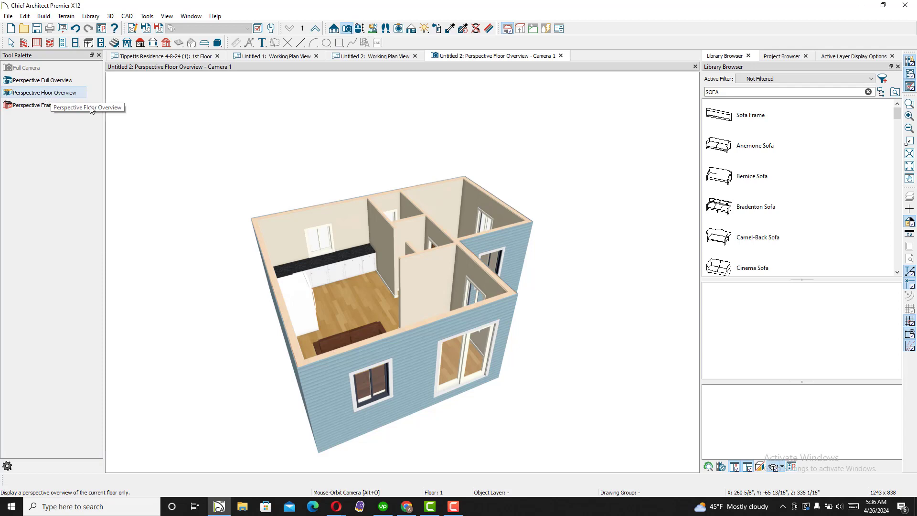
click(43, 79)
scroll(409, 292, down, 4)
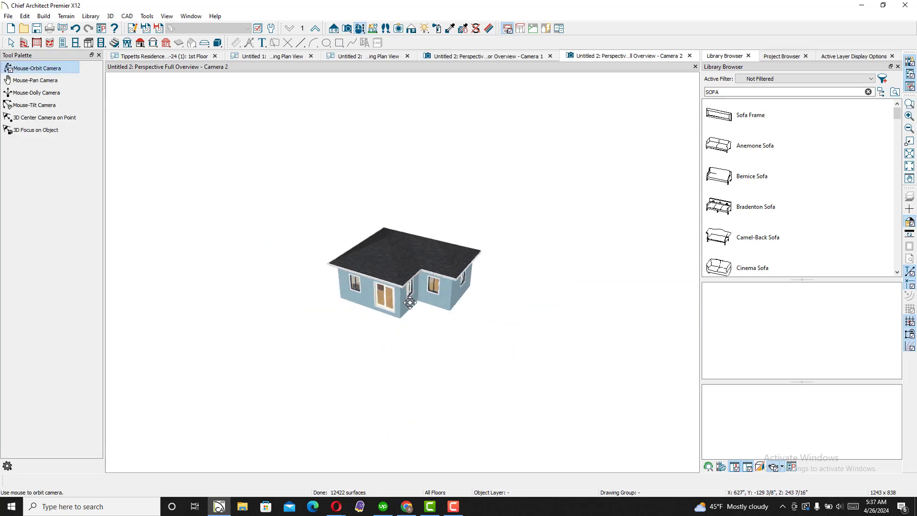
drag(409, 300, 425, 234)
scroll(433, 258, up, 5)
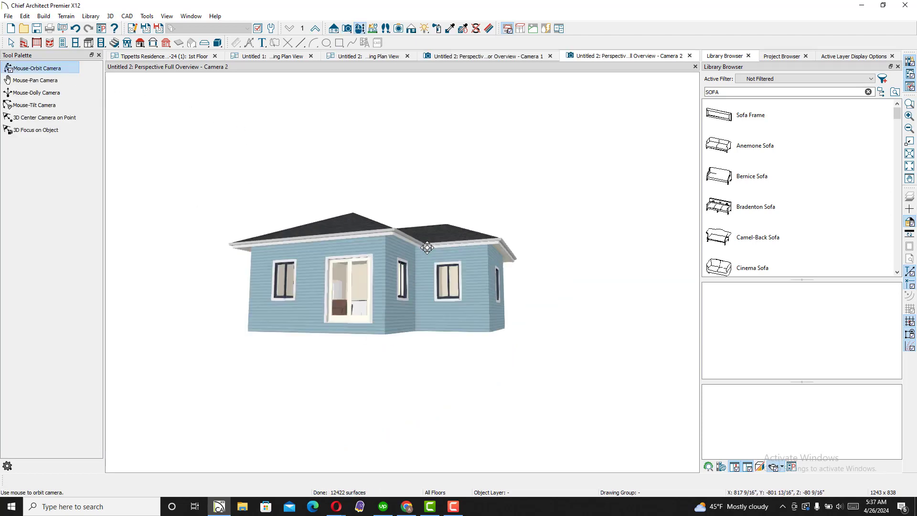
scroll(439, 287, down, 5)
drag(448, 304, 485, 317)
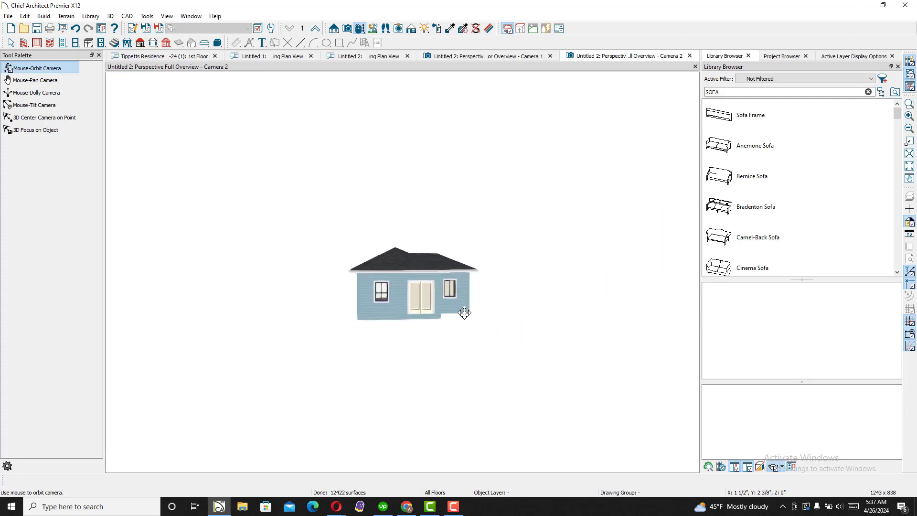
scroll(408, 293, up, 3)
Step: Extend the window next to the sliding glass door down close to the floor and place a copy directly beside it
click(12, 43)
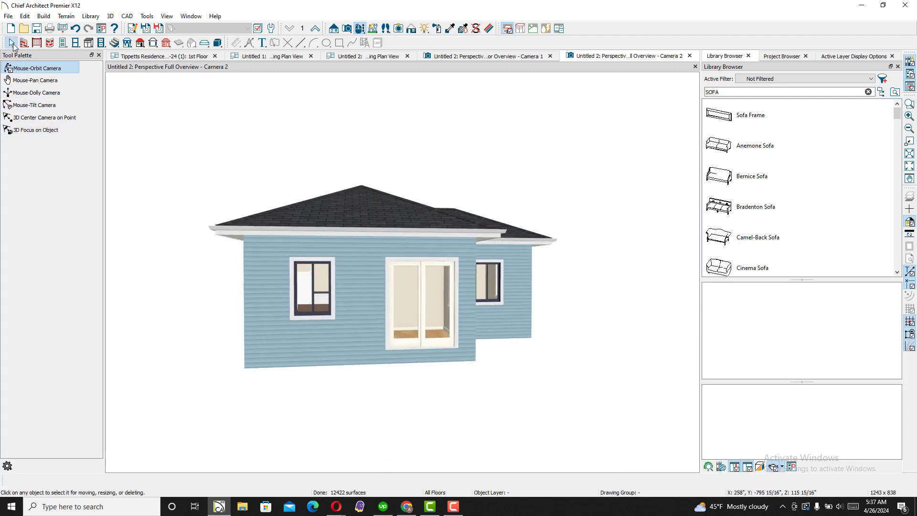
click(300, 315)
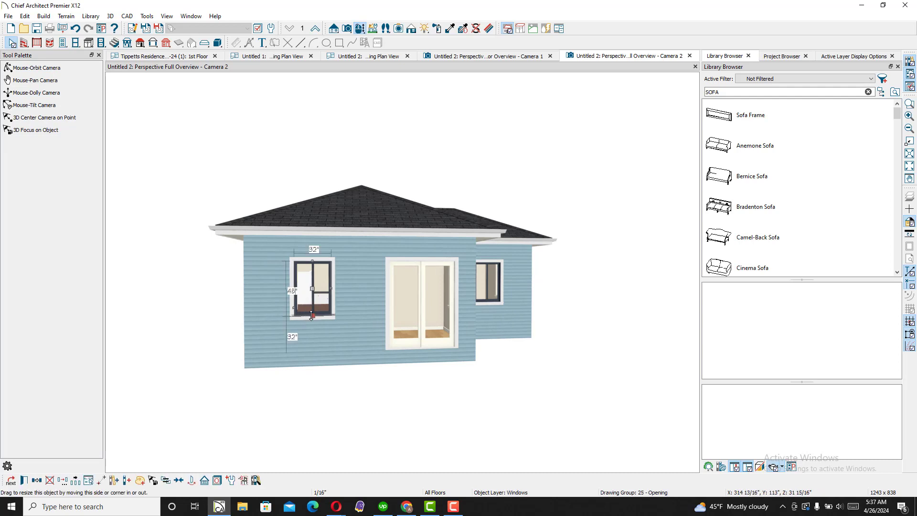
mouse_move(312, 318)
mouse_down()
mouse_move(317, 334)
mouse_move(298, 315)
mouse_up()
scroll(298, 314, up, 3)
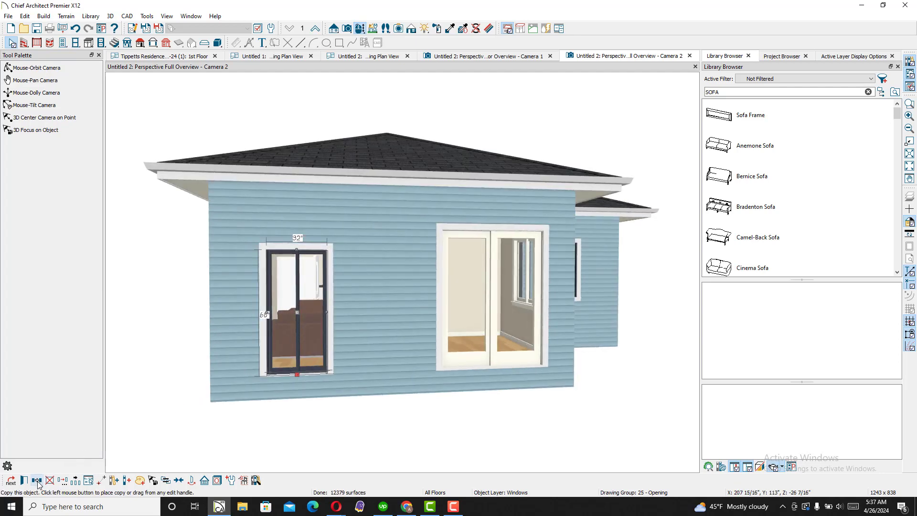
click(37, 481)
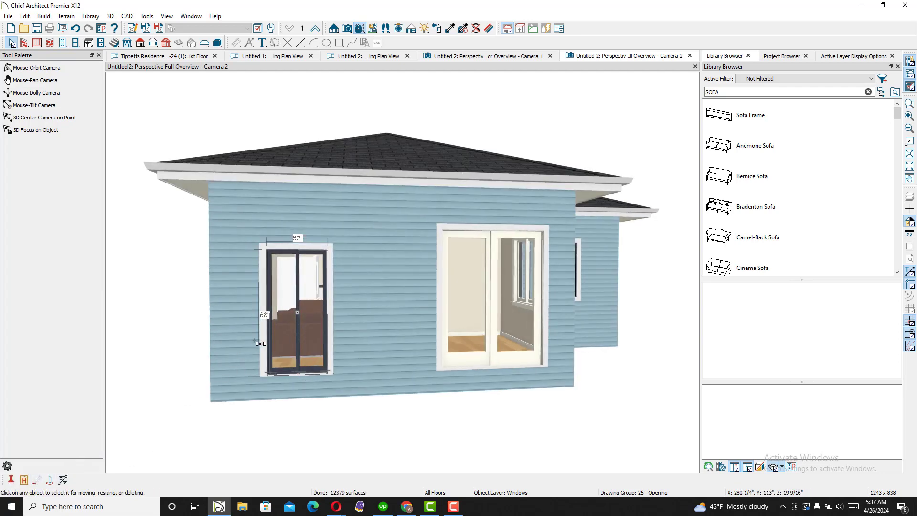
mouse_move(292, 321)
mouse_down()
mouse_move(359, 311)
mouse_move(277, 311)
mouse_up()
Step: Examine the paired tall windows from outside, plus the living area and kitchen inside the house
key(o)
scroll(342, 287, down, 5)
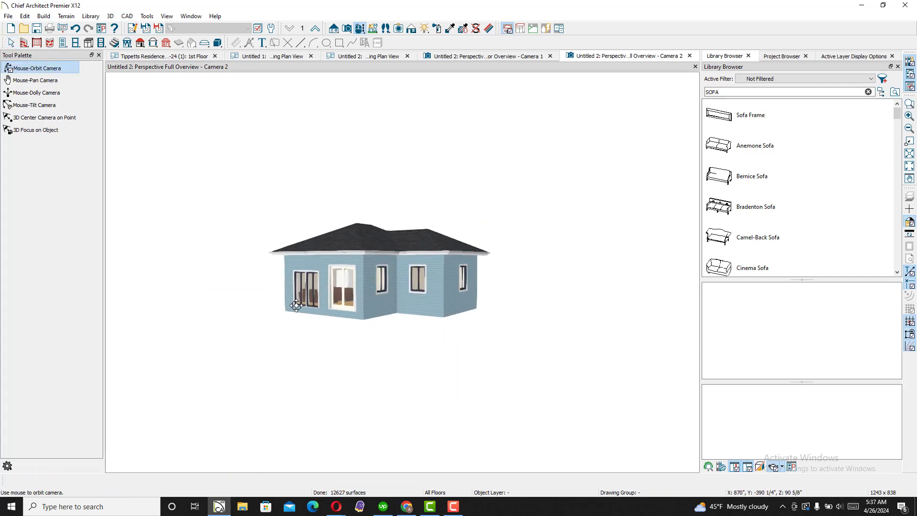
scroll(313, 278, up, 3)
scroll(313, 278, up, 10)
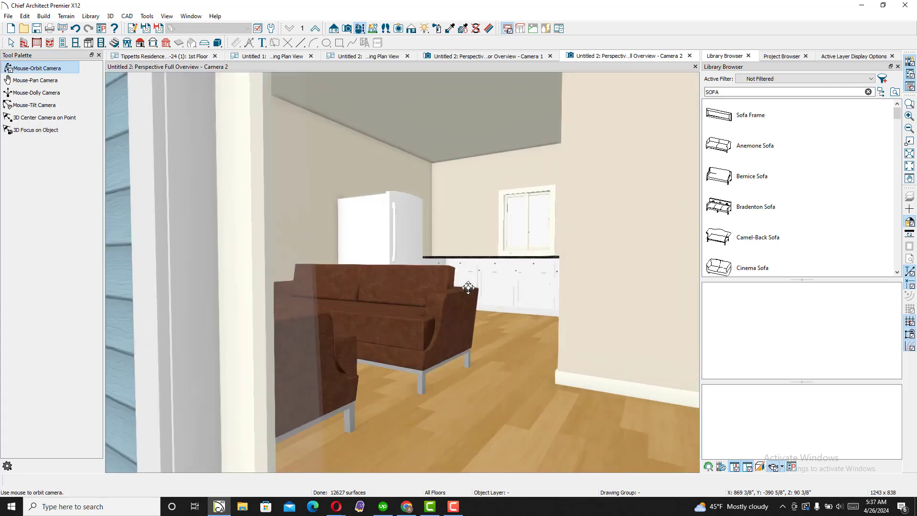
Step: Inspect the whole house from outside, including the underside of its floor and the inner wall corner from below
scroll(467, 292, down, 1)
scroll(465, 238, up, 2)
middle_drag(465, 238, 451, 351)
scroll(420, 327, down, 10)
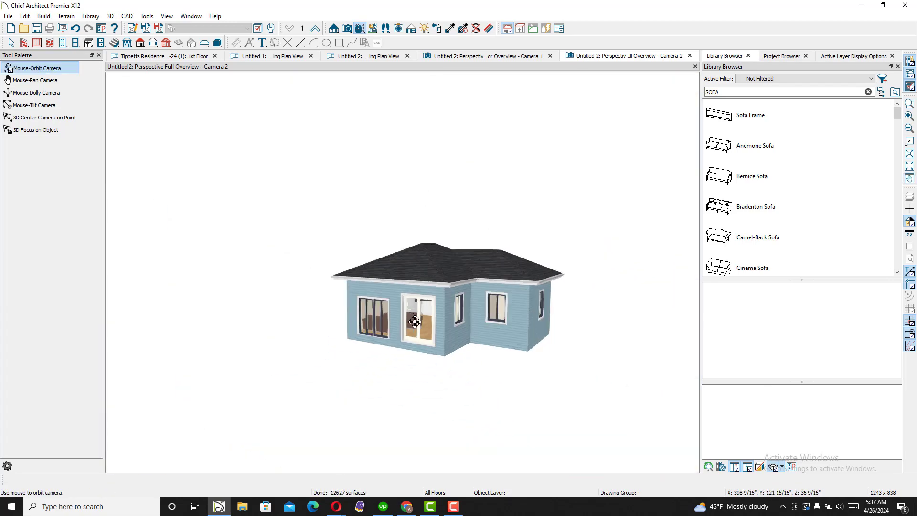
drag(421, 327, 423, 213)
scroll(433, 314, up, 6)
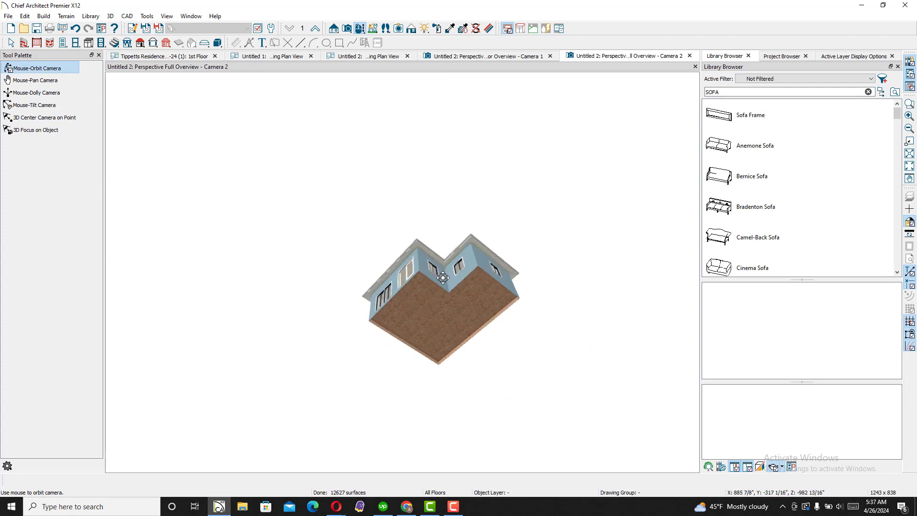
scroll(433, 313, up, 2)
scroll(431, 316, down, 7)
drag(436, 321, 449, 407)
scroll(449, 407, up, 3)
scroll(478, 363, down, 3)
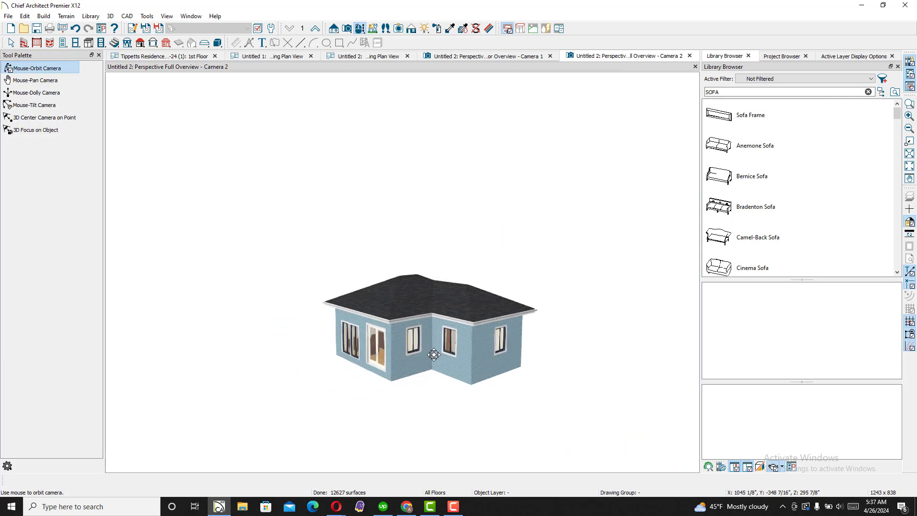
scroll(439, 369, up, 5)
drag(439, 369, 415, 264)
scroll(417, 348, up, 4)
drag(417, 349, 428, 307)
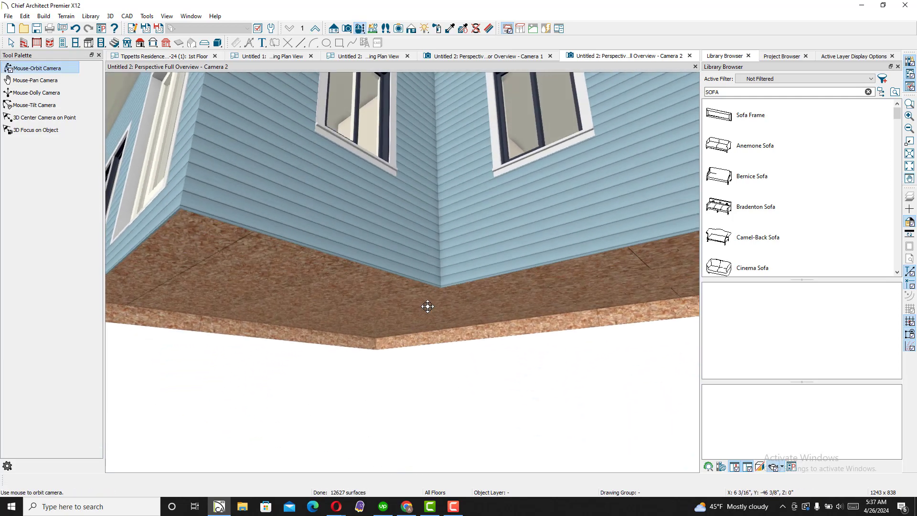
scroll(428, 309, down, 6)
Step: Look into the living room through the sliding glass door and examine the exterior walls, windows and roof from several angles
scroll(368, 296, up, 6)
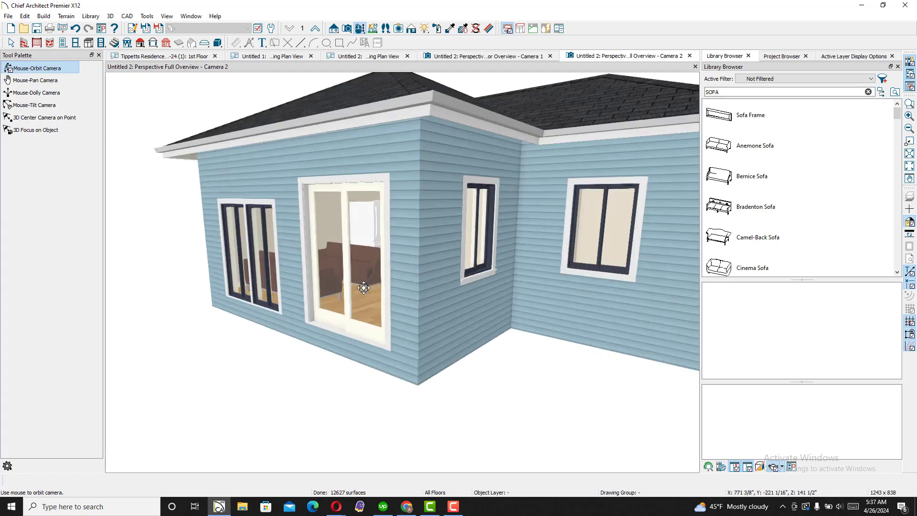
scroll(418, 314, up, 3)
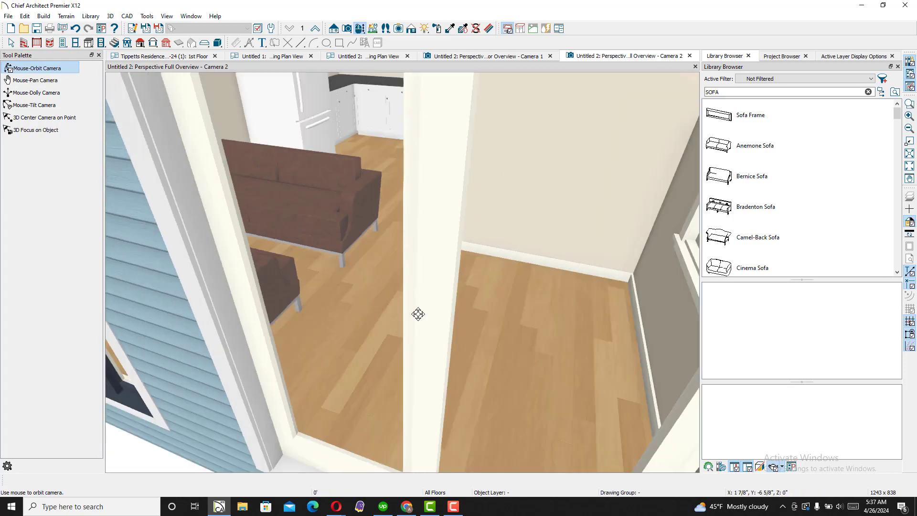
scroll(418, 313, down, 8)
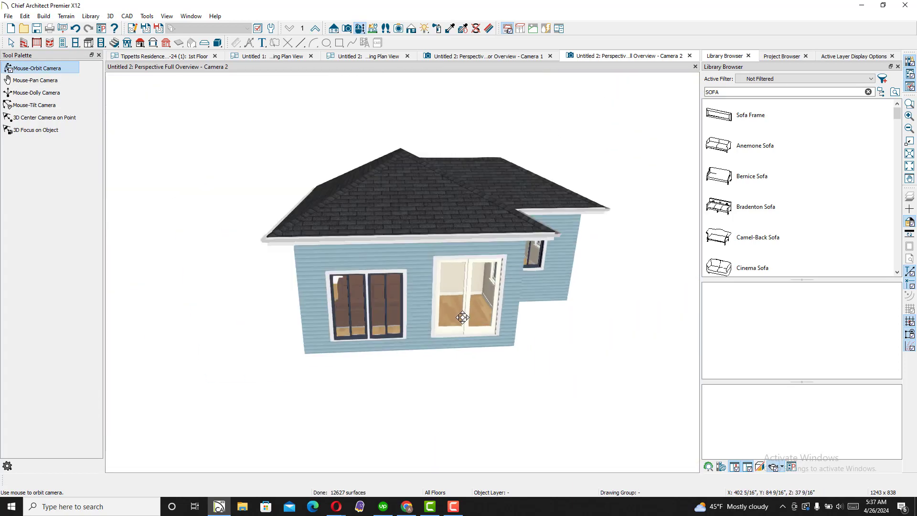
drag(463, 318, 367, 312)
scroll(361, 314, down, 4)
scroll(461, 297, up, 2)
scroll(461, 297, up, 1)
scroll(462, 297, down, 4)
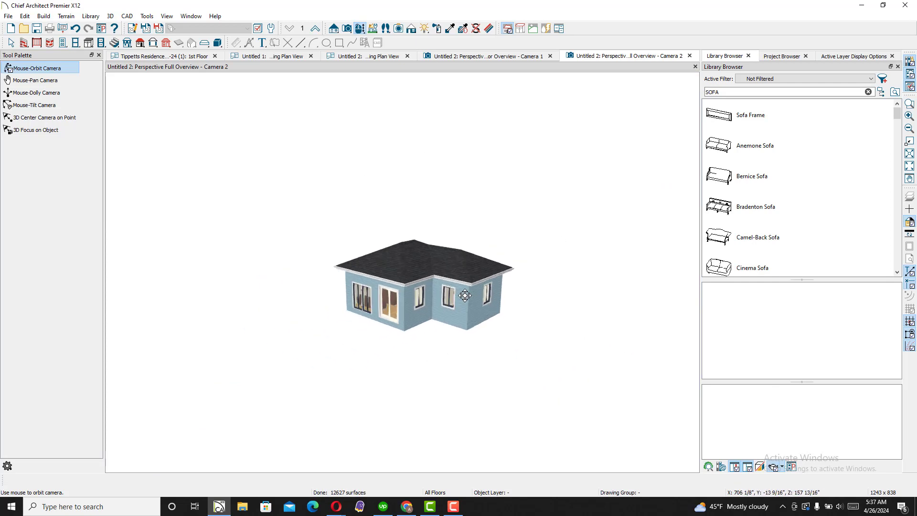
drag(465, 295, 433, 293)
scroll(437, 303, up, 4)
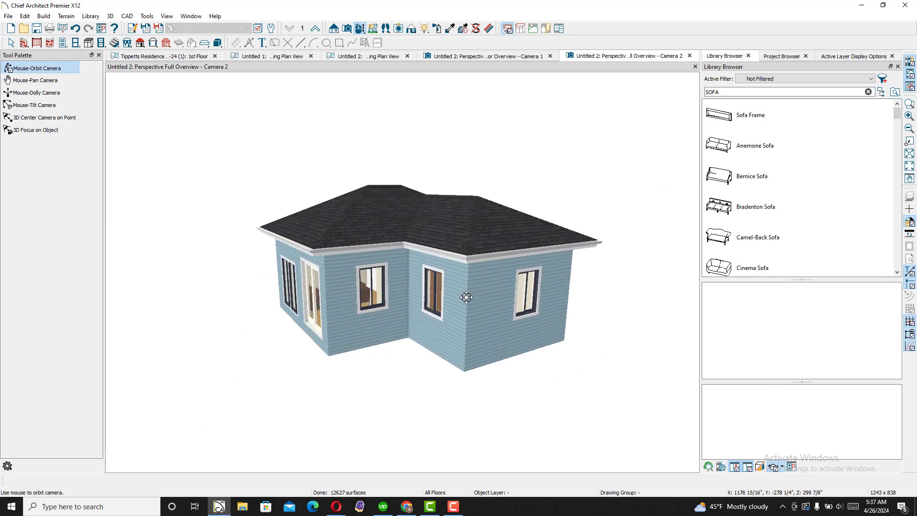
scroll(467, 298, up, 3)
scroll(453, 296, down, 4)
drag(425, 293, 466, 281)
scroll(400, 291, up, 2)
scroll(399, 291, down, 4)
scroll(489, 283, up, 3)
scroll(480, 287, down, 1)
scroll(466, 280, up, 2)
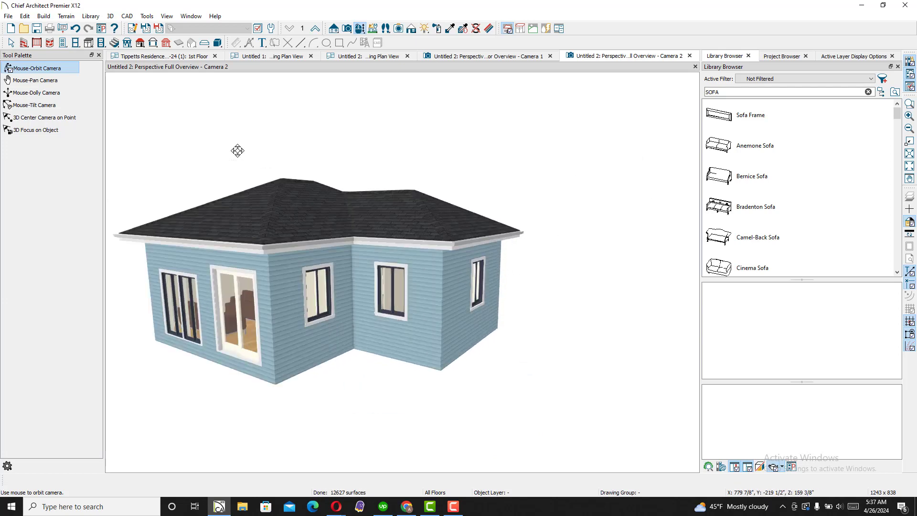
Step: Change the end wall of the smaller wing, the one with a single window, into a full gable wall
click(13, 43)
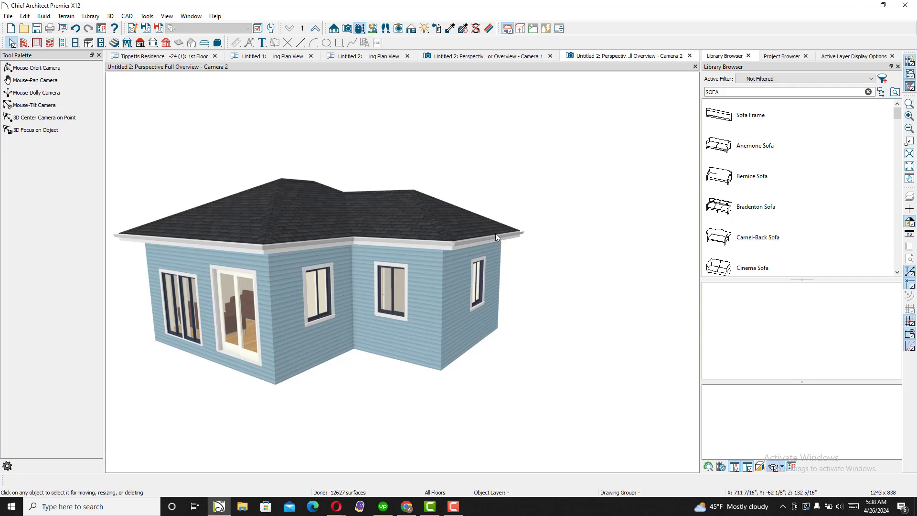
middle_drag(478, 240, 411, 251)
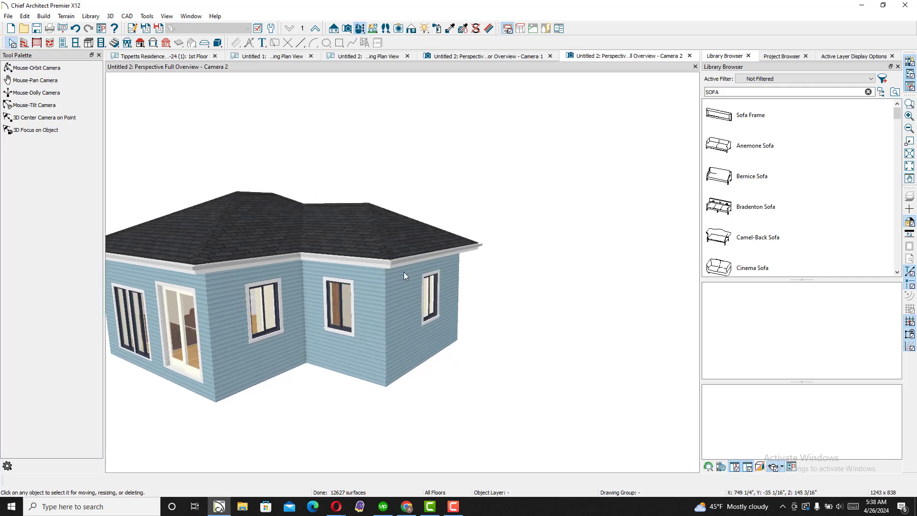
click(387, 280)
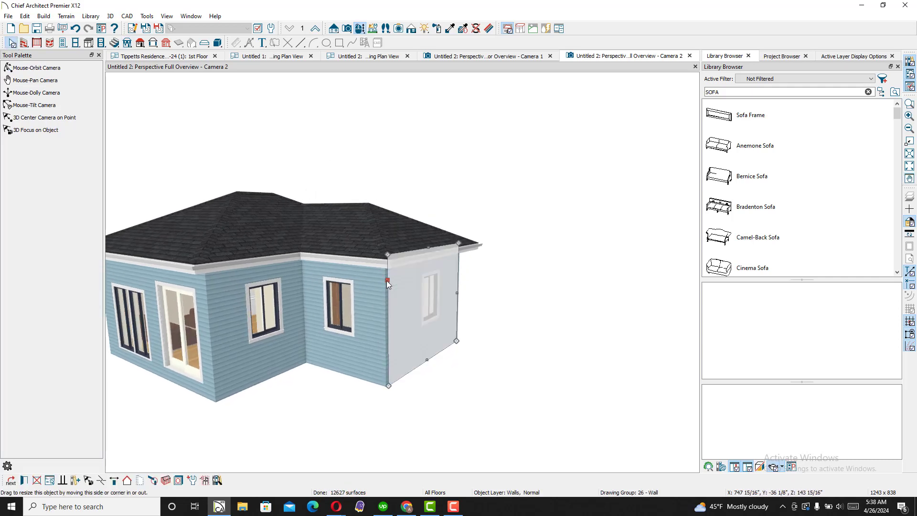
click(128, 480)
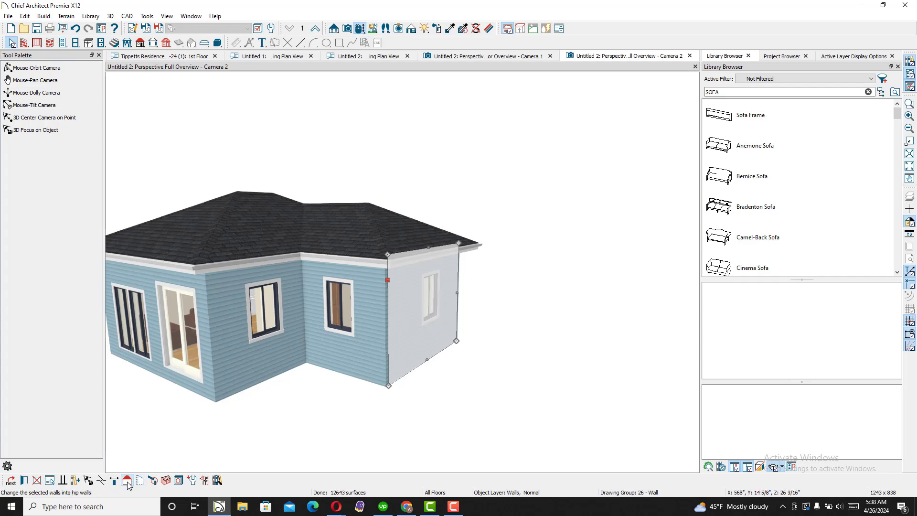
click(469, 244)
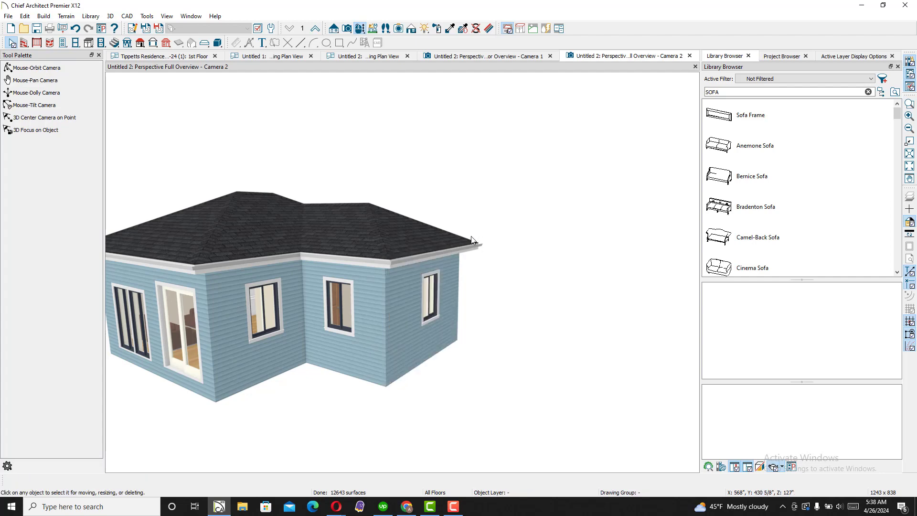
click(386, 308)
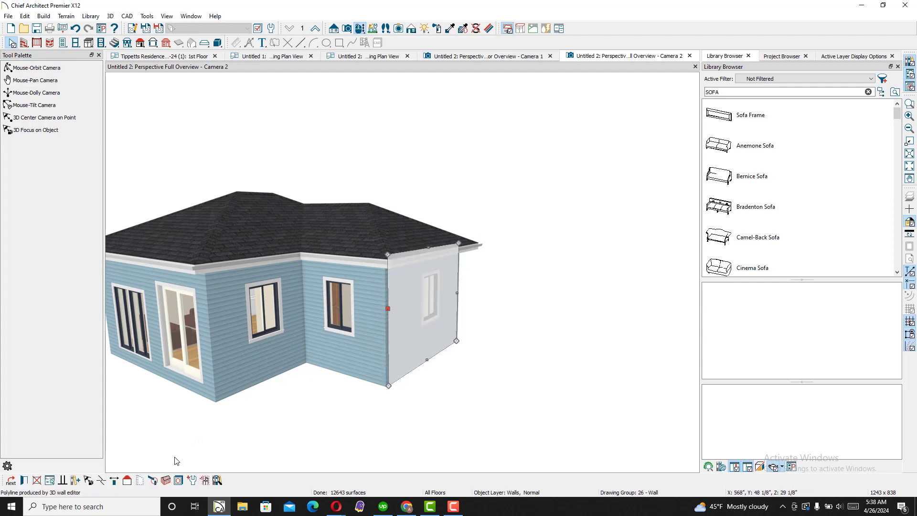
click(128, 480)
key(Escape)
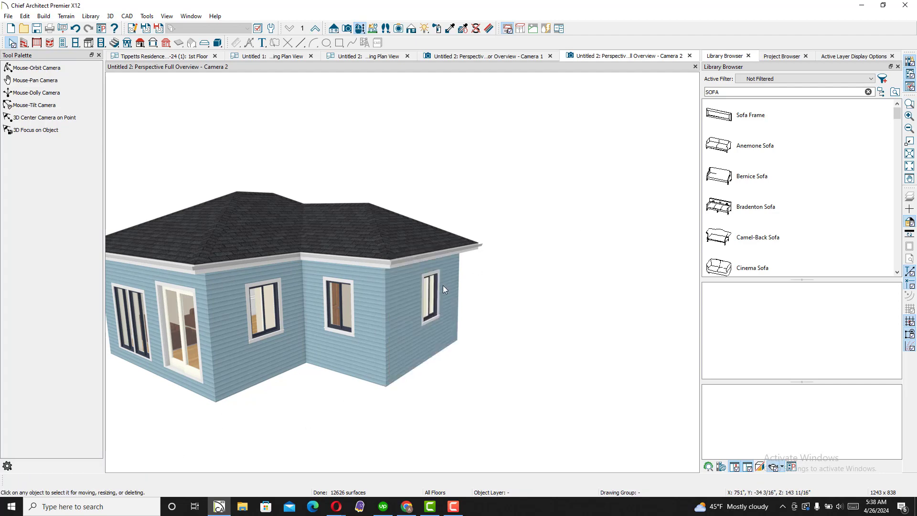
click(389, 306)
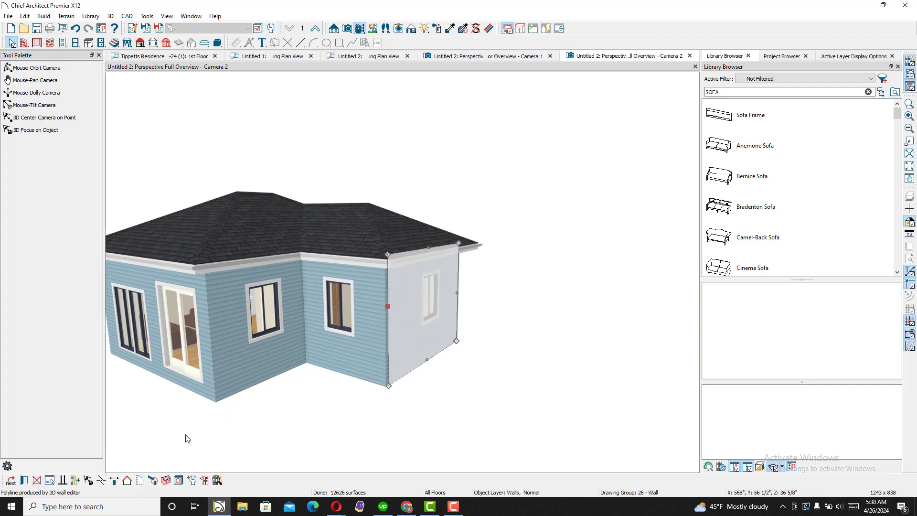
click(128, 481)
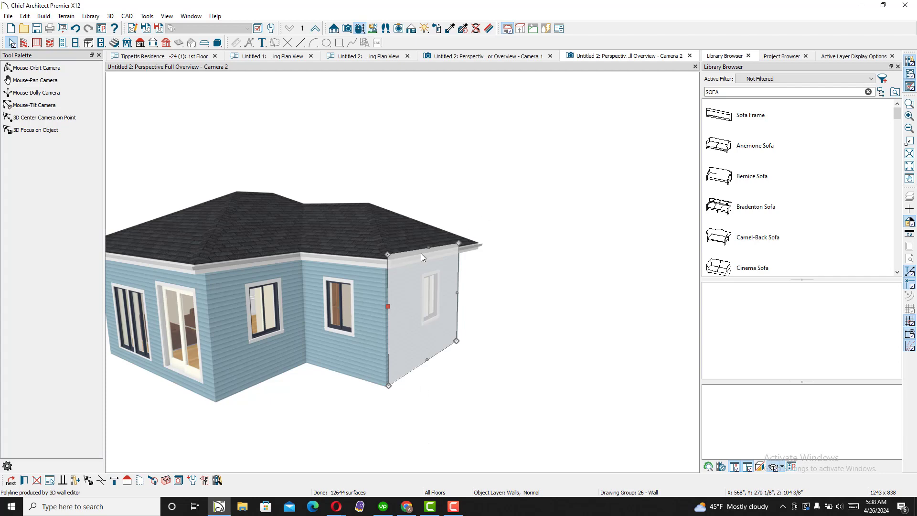
Step: Check the roof options of the smaller wing's end wall in its wall specification
scroll(400, 285, down, 5)
scroll(401, 285, up, 4)
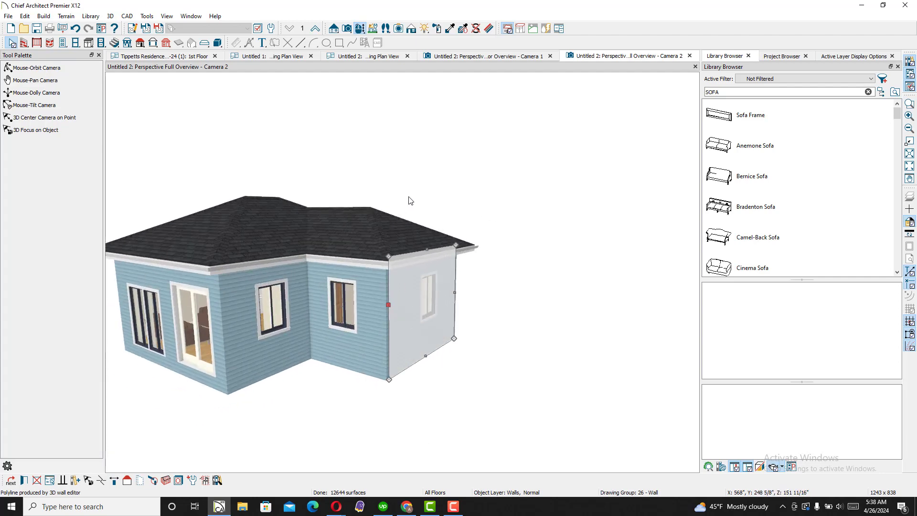
click(453, 223)
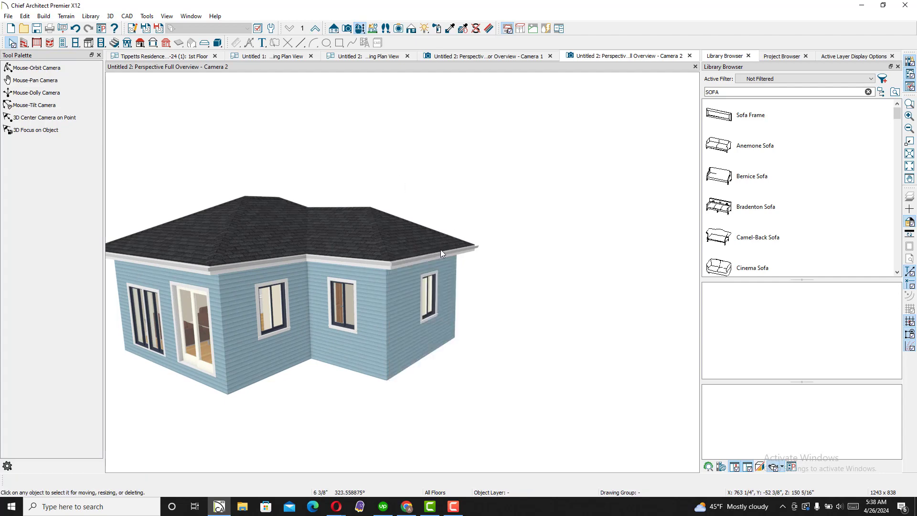
click(386, 295)
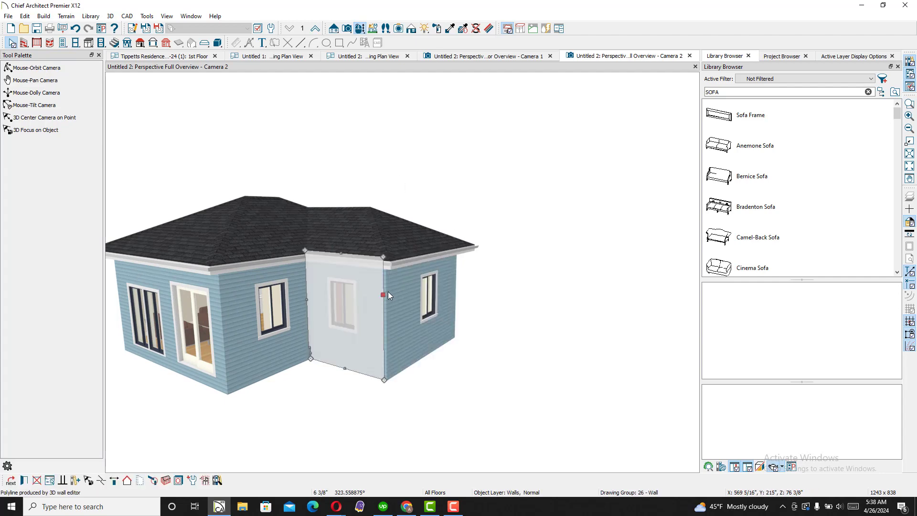
click(388, 291)
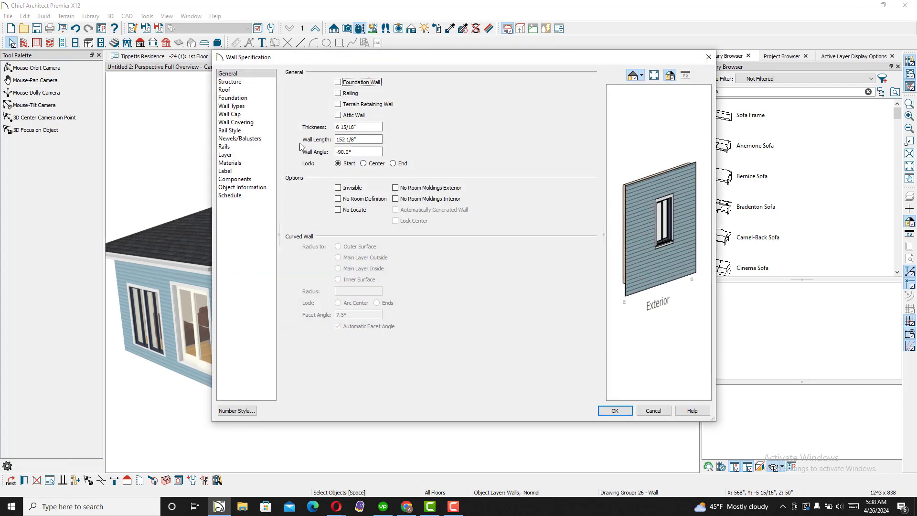
click(233, 90)
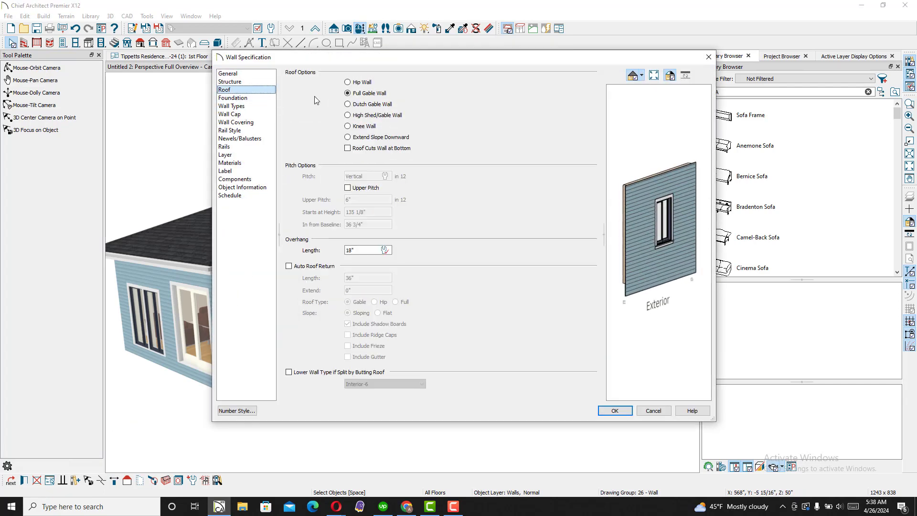
click(229, 74)
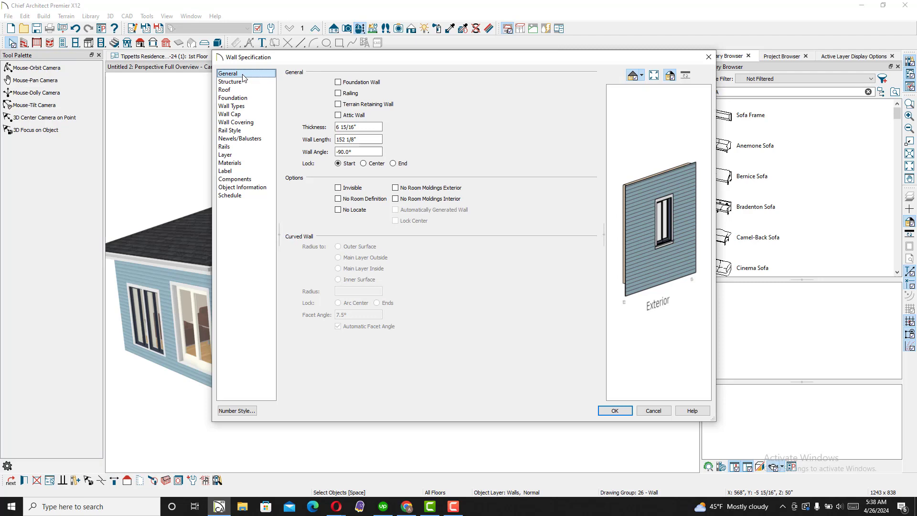
key(Return)
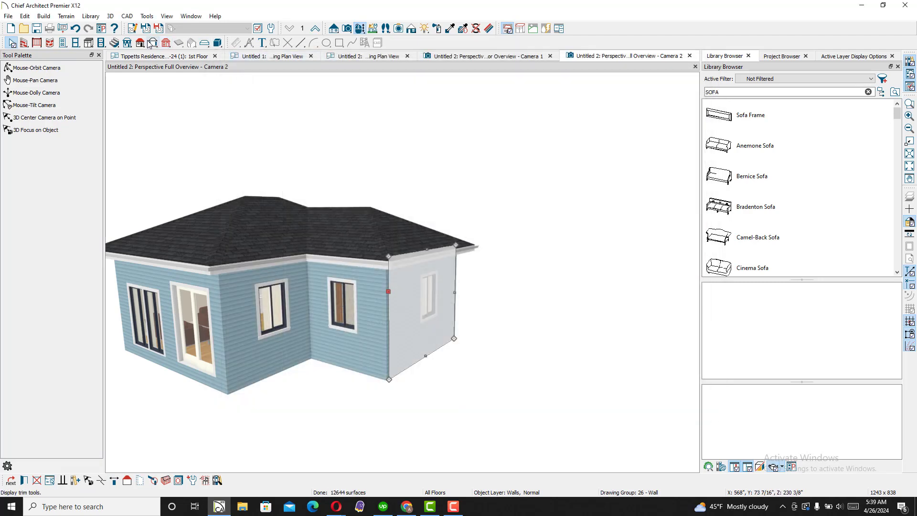
Step: Enable Auto Rebuild Roofs in the roof settings and regenerate the roof over the gable wall
click(152, 43)
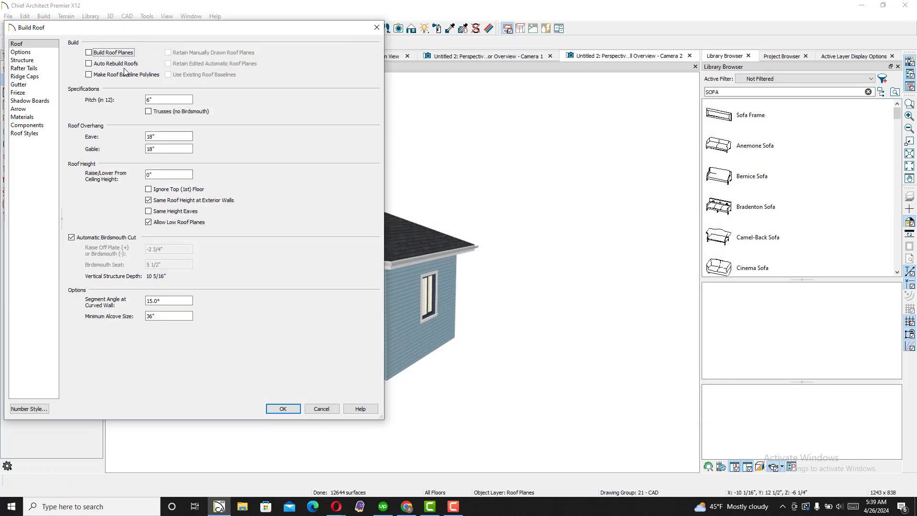
click(88, 64)
click(282, 409)
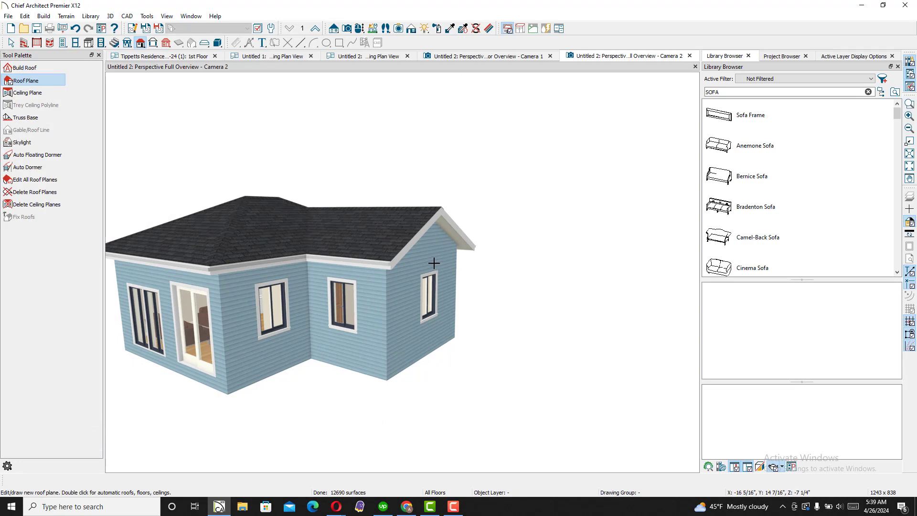
Step: Examine the rebuilt roof and the smaller wing's gable end from several sides
key(o)
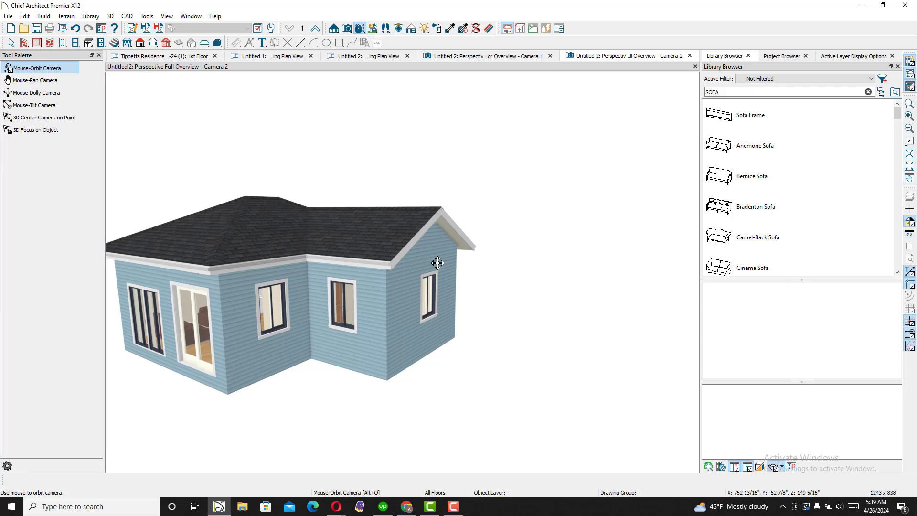
scroll(438, 263, down, 4)
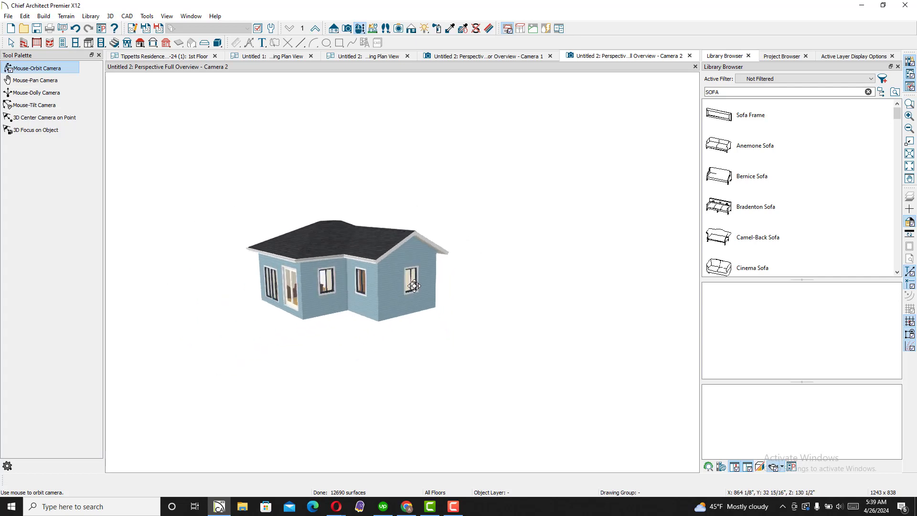
drag(414, 286, 522, 278)
scroll(410, 287, up, 2)
scroll(407, 289, down, 2)
drag(407, 288, 361, 310)
scroll(345, 292, up, 2)
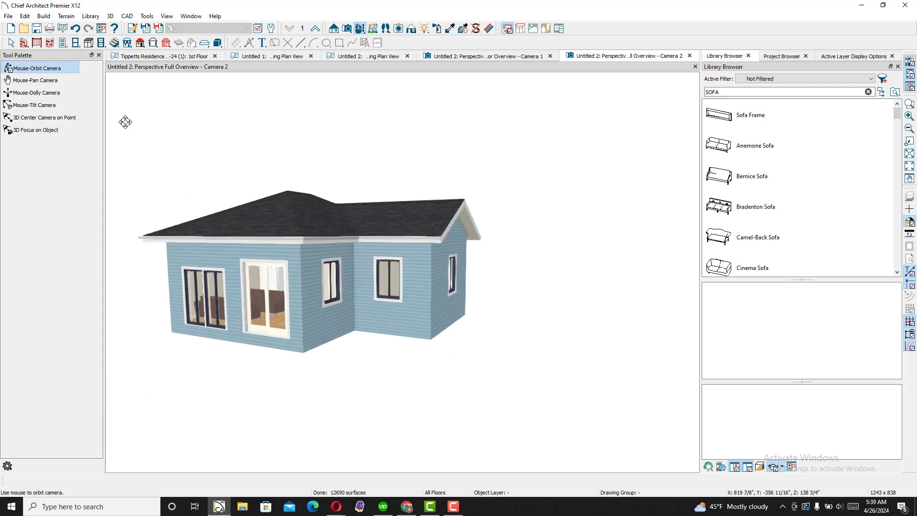
Step: Change the exterior wall holding the sliding glass door and paired tall windows into a full gable wall
click(11, 42)
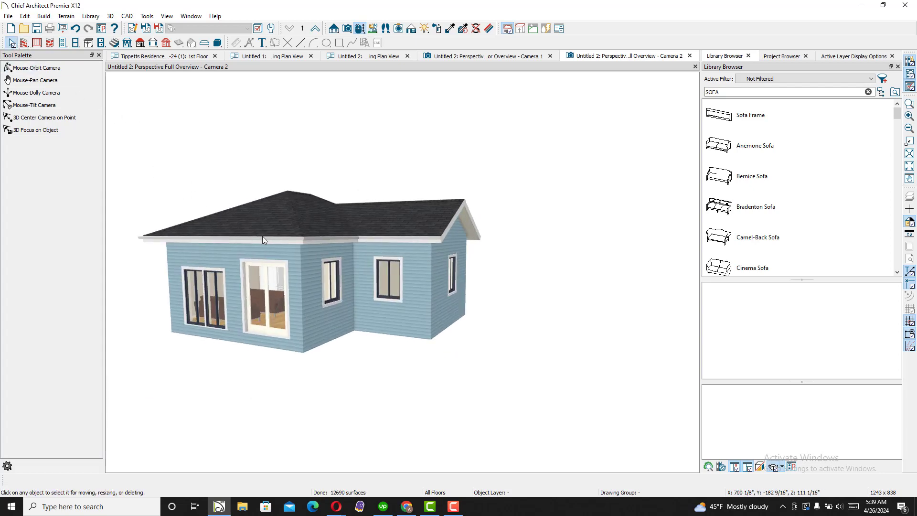
click(300, 254)
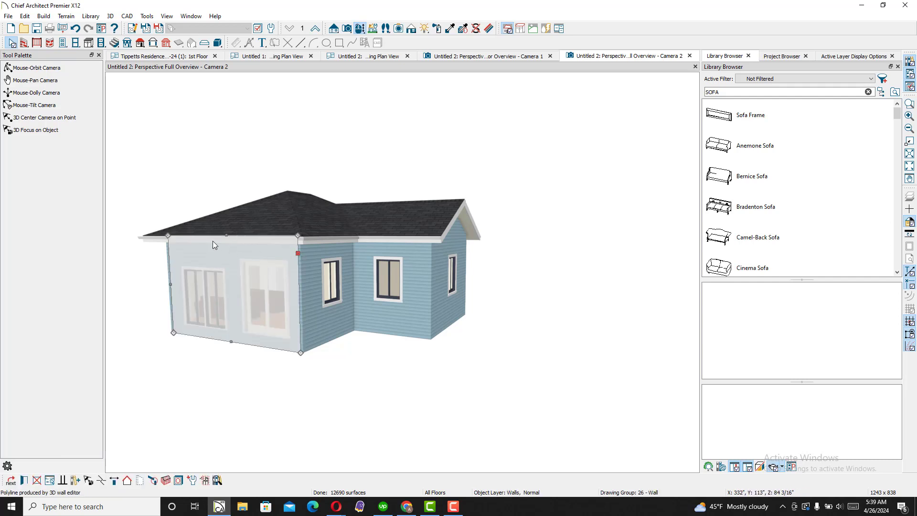
click(127, 481)
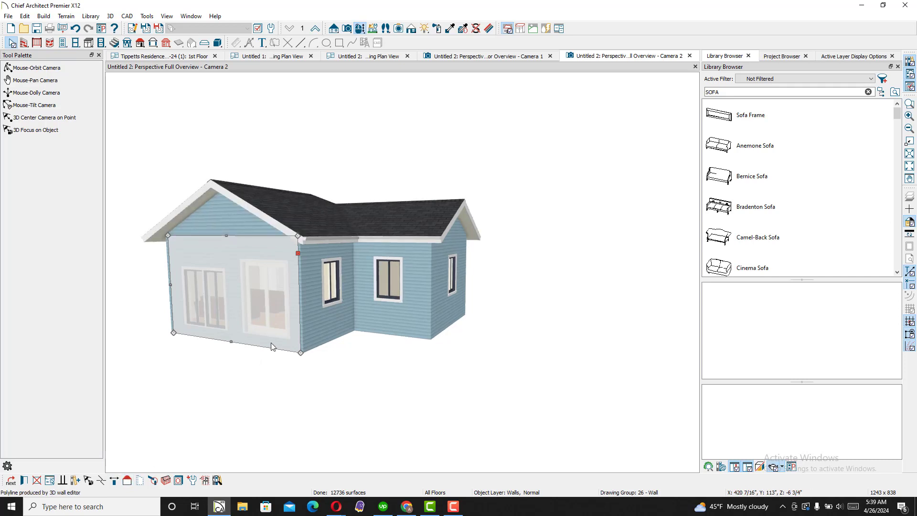
key(Escape)
Step: Search the library for VENT and find the wall vent models
key(o)
drag(340, 293, 357, 291)
scroll(356, 291, down, 3)
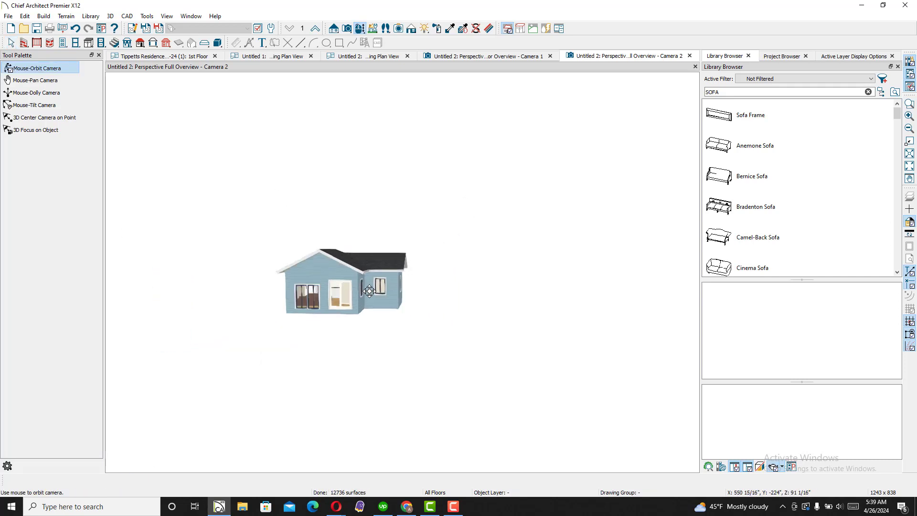
scroll(369, 291, up, 3)
double_click(706, 92)
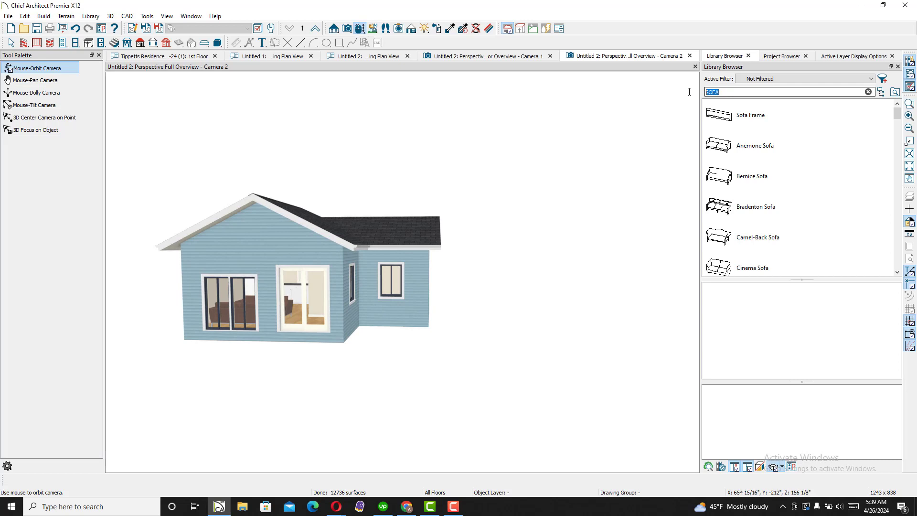
text(VENT)
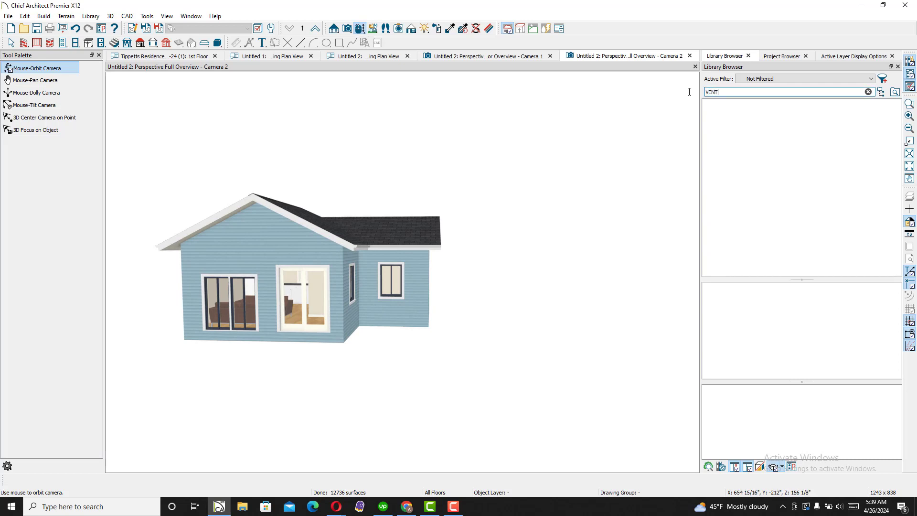
scroll(734, 197, down, 10)
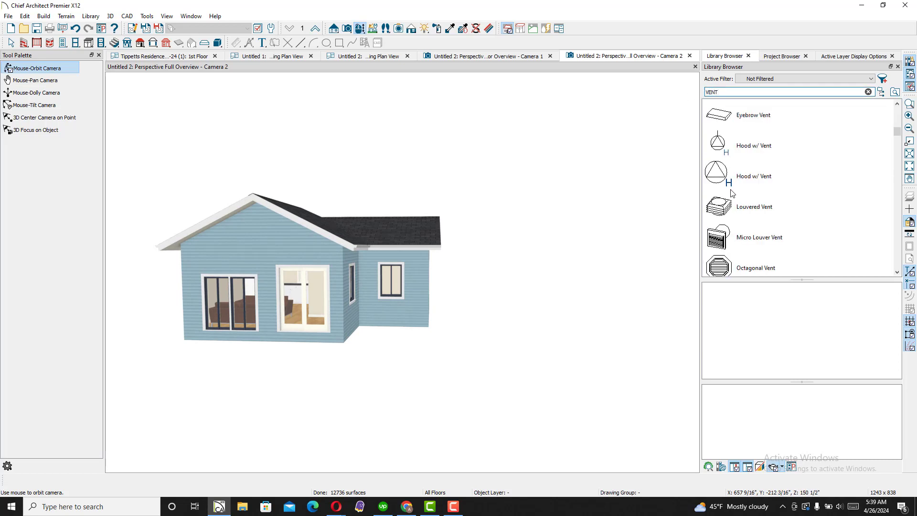
scroll(734, 197, down, 3)
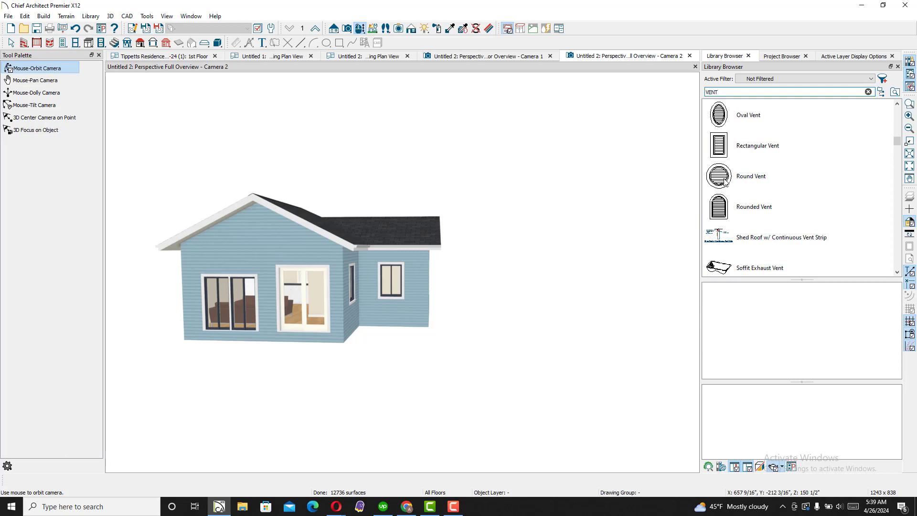
Step: Place an Oval Vent from the library on the gable wall above the sliding glass door and paired windows
click(726, 182)
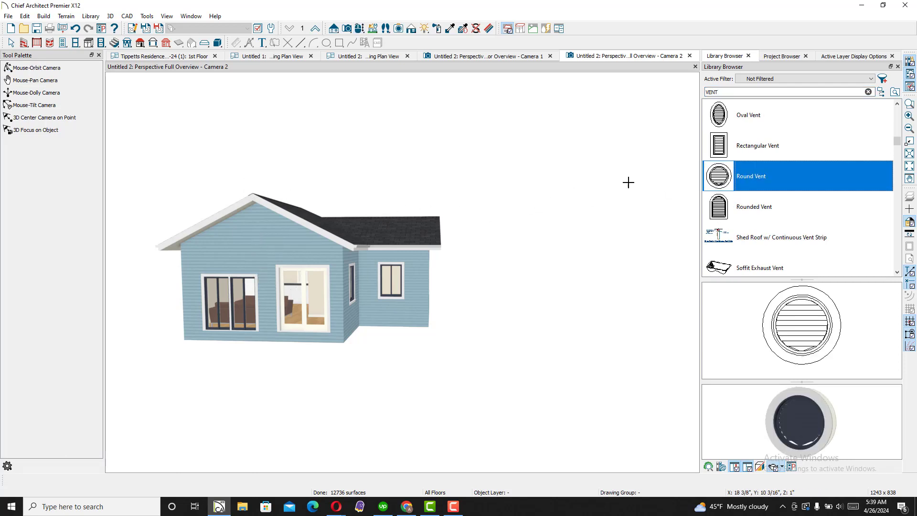
click(720, 121)
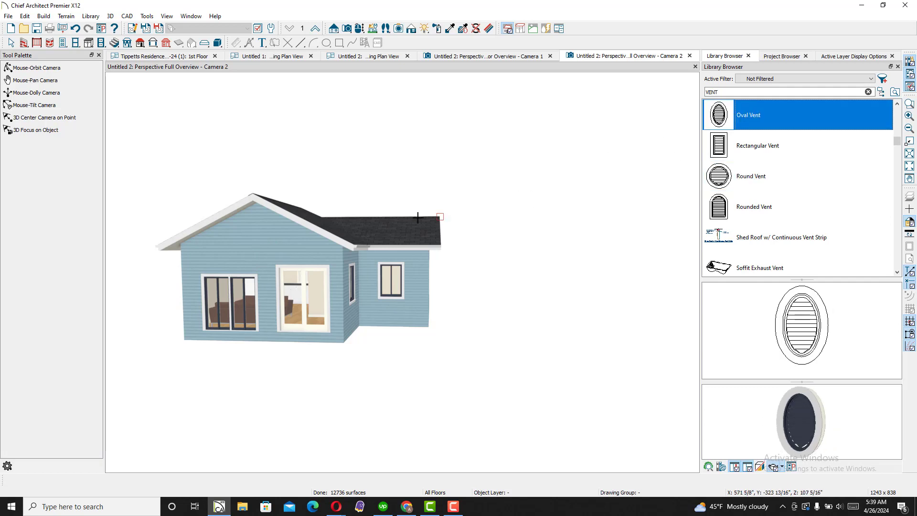
click(260, 237)
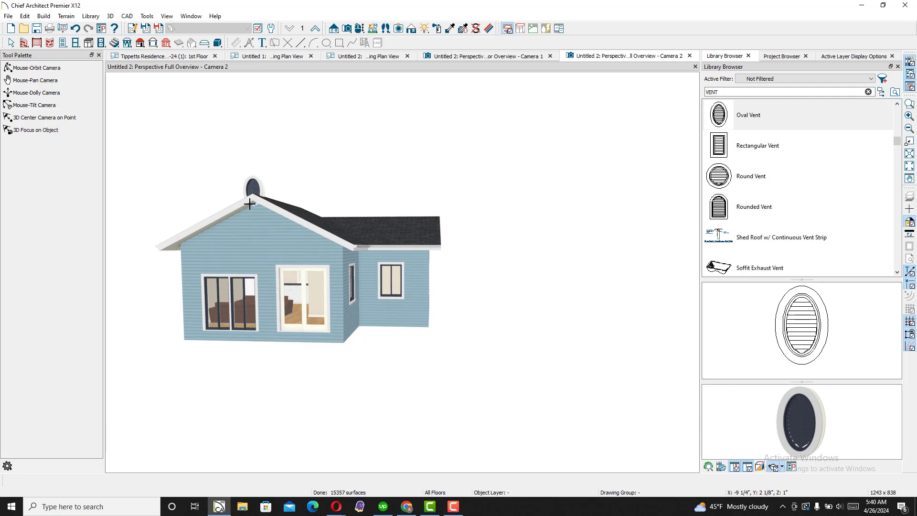
key(Escape)
click(11, 43)
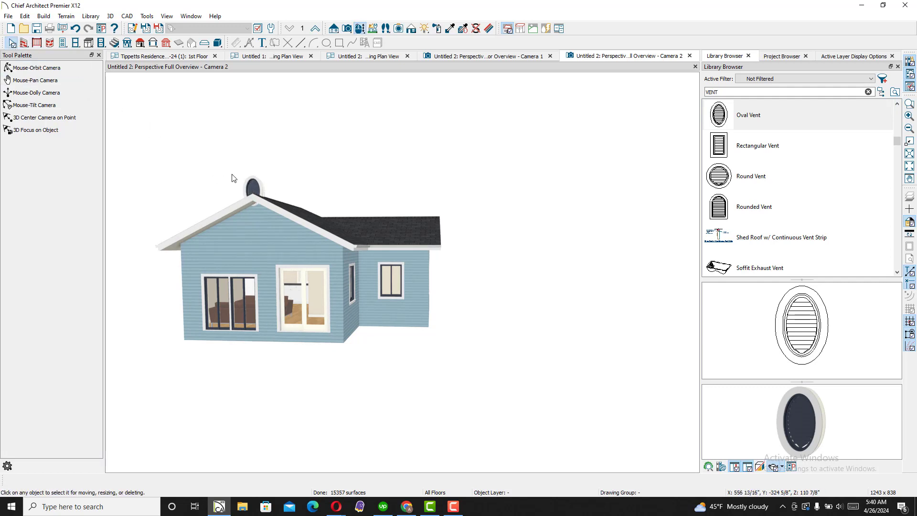
Step: Move the oval vent down into the gable wall so that it sits just below the roof peak
click(252, 189)
drag(252, 191, 254, 219)
scroll(254, 218, up, 3)
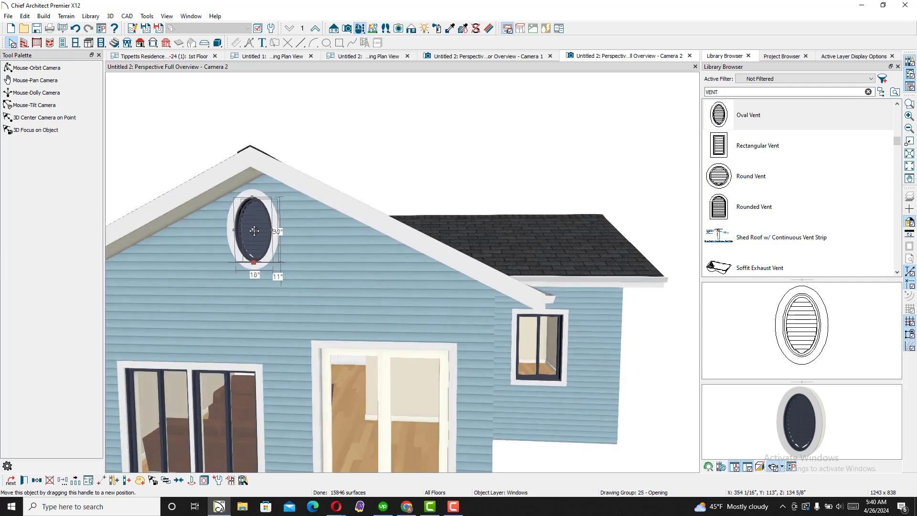
drag(254, 231, 258, 238)
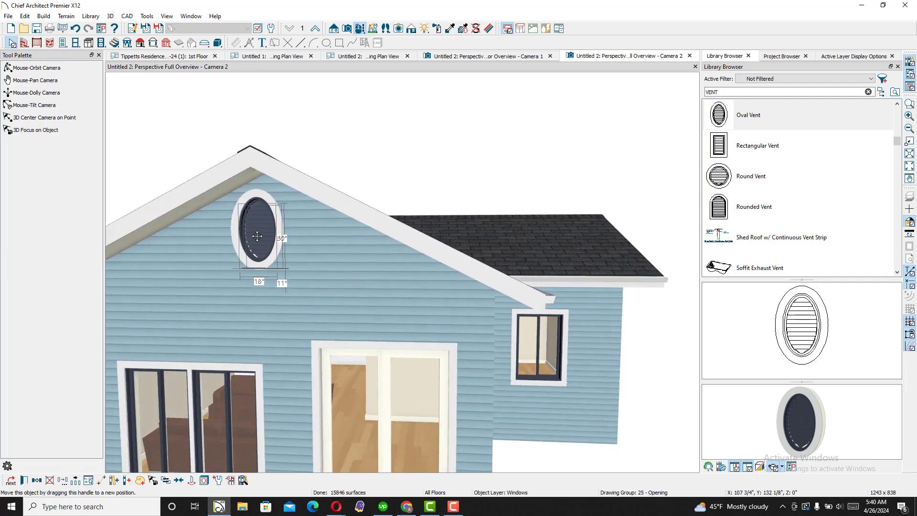
key(Escape)
scroll(270, 190, down, 5)
middle_drag(269, 189, 274, 175)
scroll(275, 175, down, 3)
drag(353, 203, 374, 211)
scroll(337, 215, up, 3)
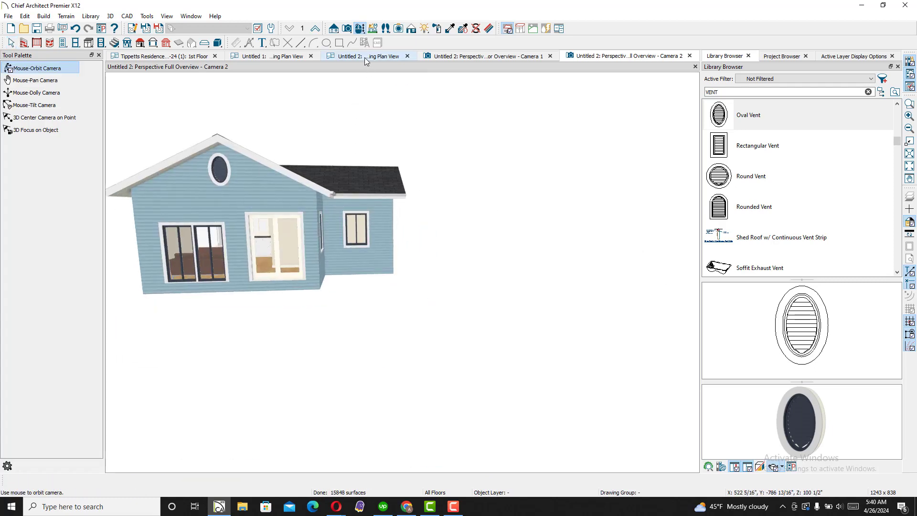
Step: Create a Cross Section/Elevation view from outside the sliding door wall, looking toward the house
click(365, 57)
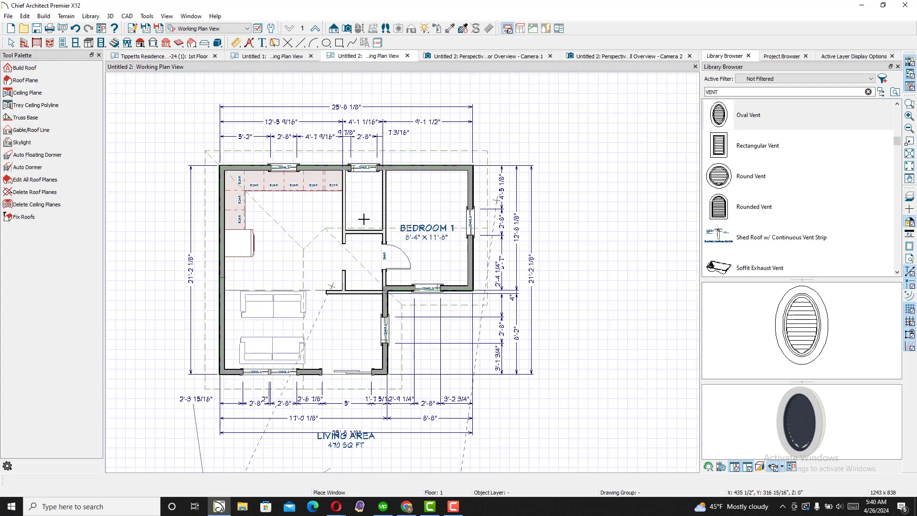
click(333, 28)
scroll(329, 108, down, 2)
drag(332, 325, 333, 290)
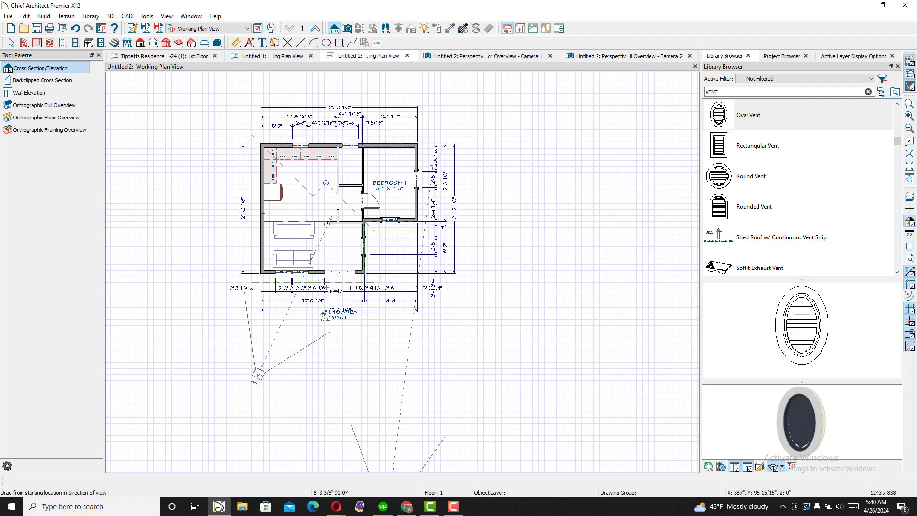
scroll(327, 288, down, 3)
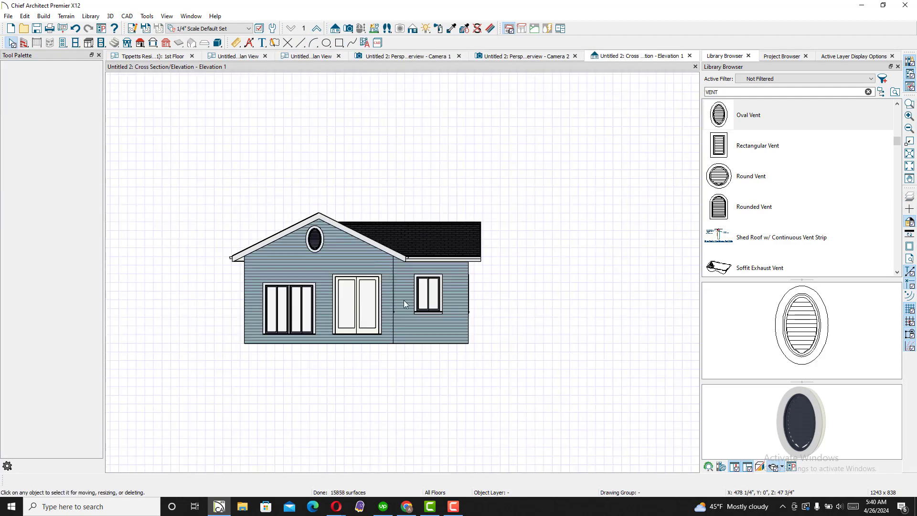
scroll(403, 300, up, 1)
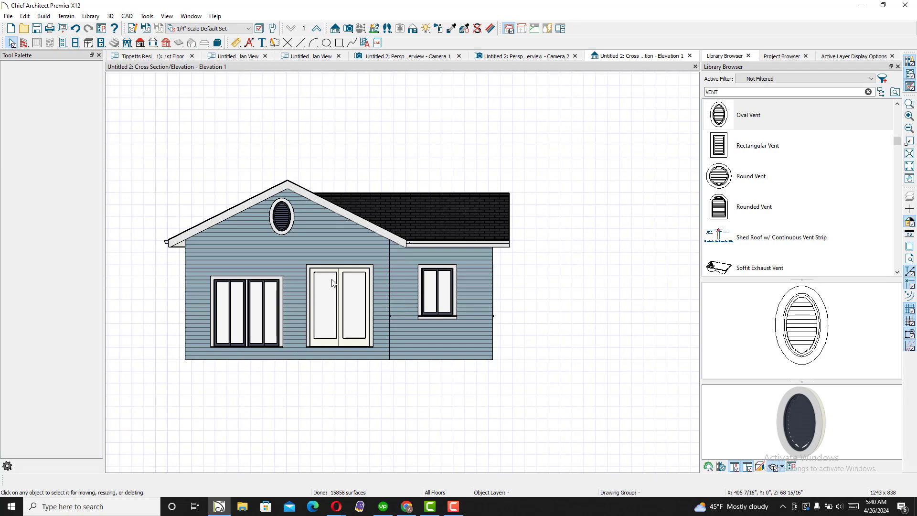
scroll(333, 283, down, 3)
scroll(365, 290, up, 2)
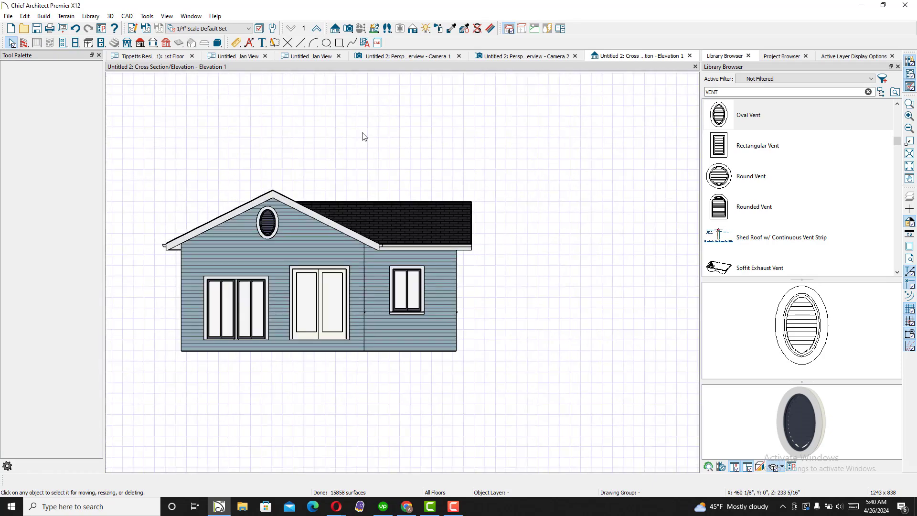
Step: Return to the working plan view and examine the floor plan around the sofas and kitchen
click(326, 61)
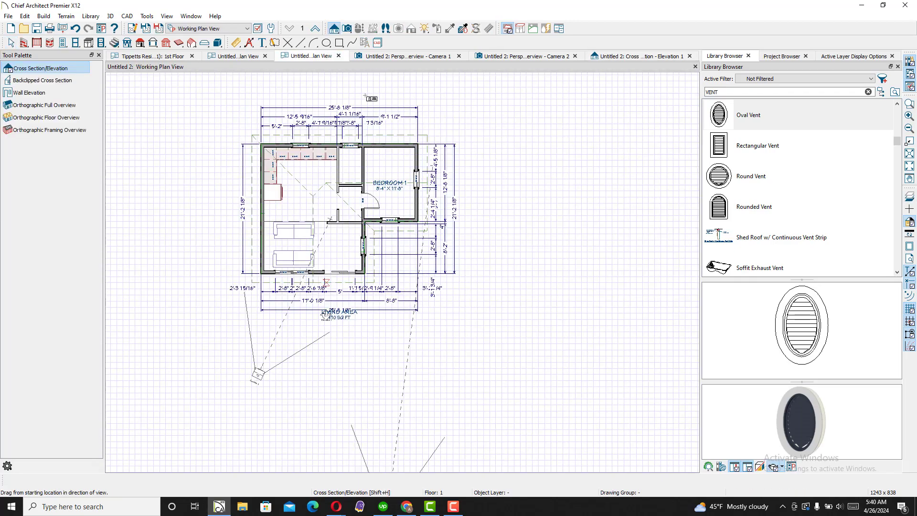
scroll(300, 254, up, 2)
scroll(305, 268, up, 2)
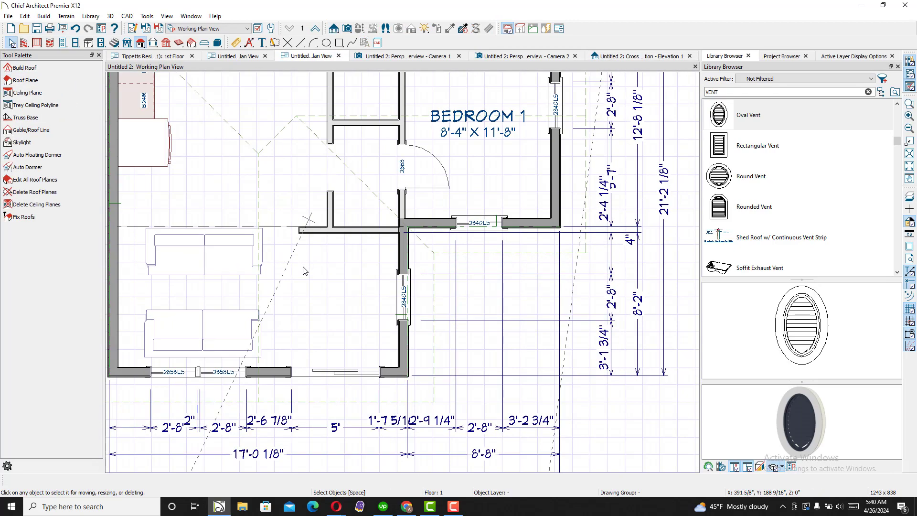
scroll(304, 269, down, 3)
scroll(275, 200, up, 4)
scroll(276, 200, down, 6)
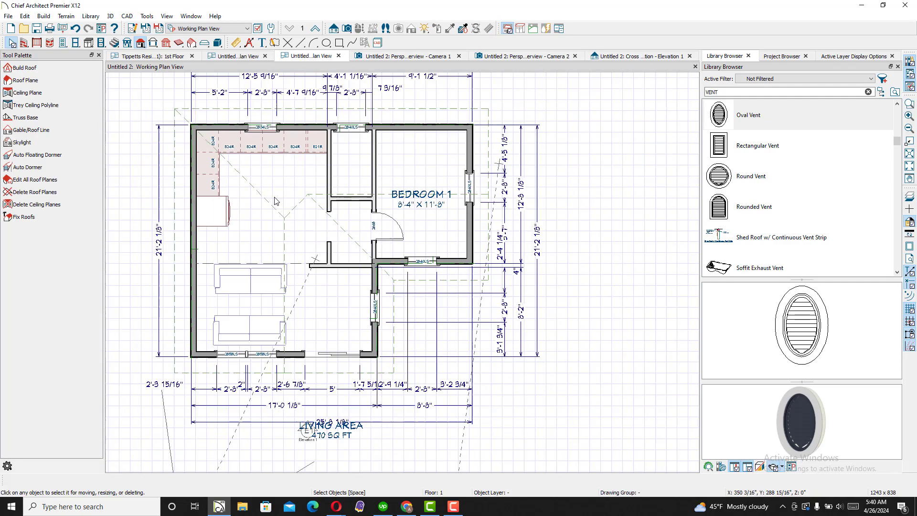
scroll(295, 265, up, 2)
scroll(295, 265, down, 2)
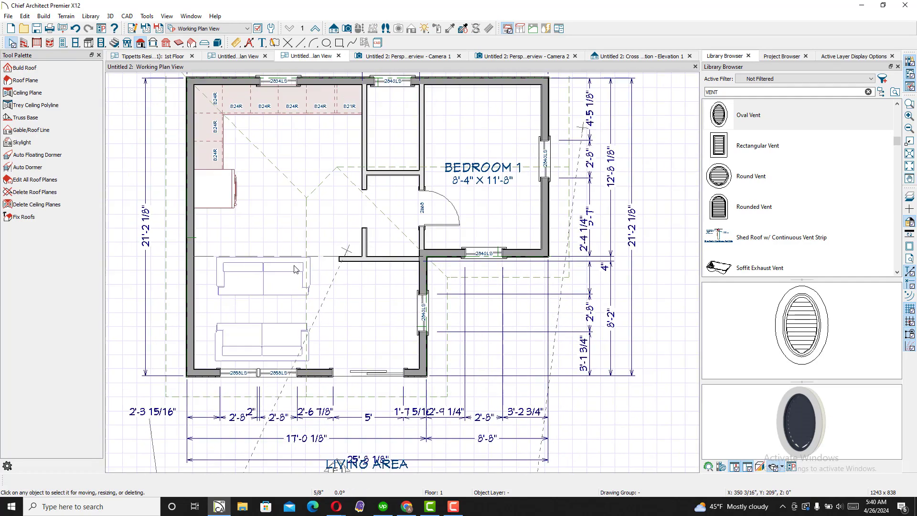
Step: Add a tray ceiling to the room with the two sofas, 12" wide and 12" deep with vertical sides
click(337, 286)
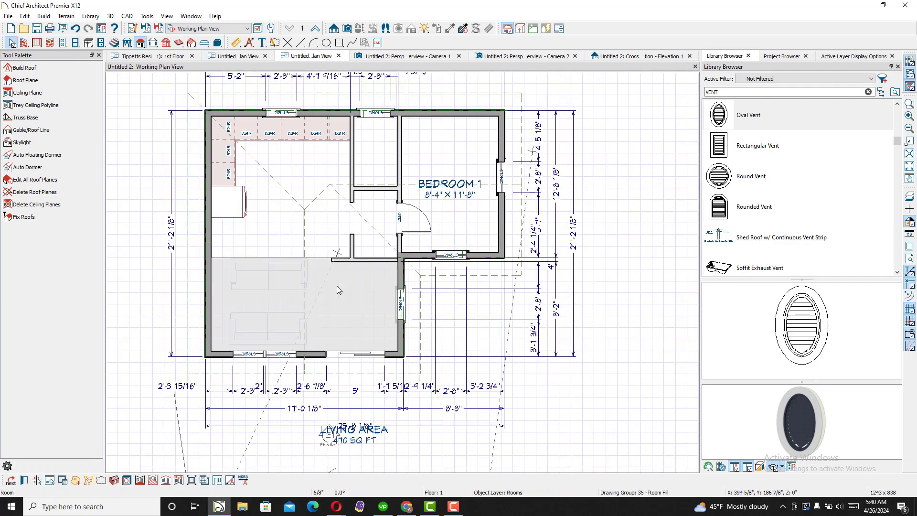
click(333, 361)
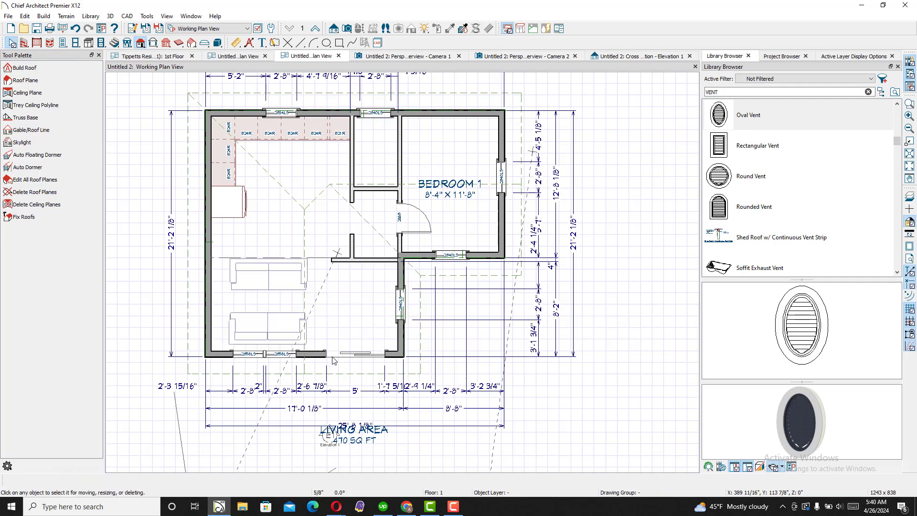
click(332, 305)
scroll(331, 306, up, 4)
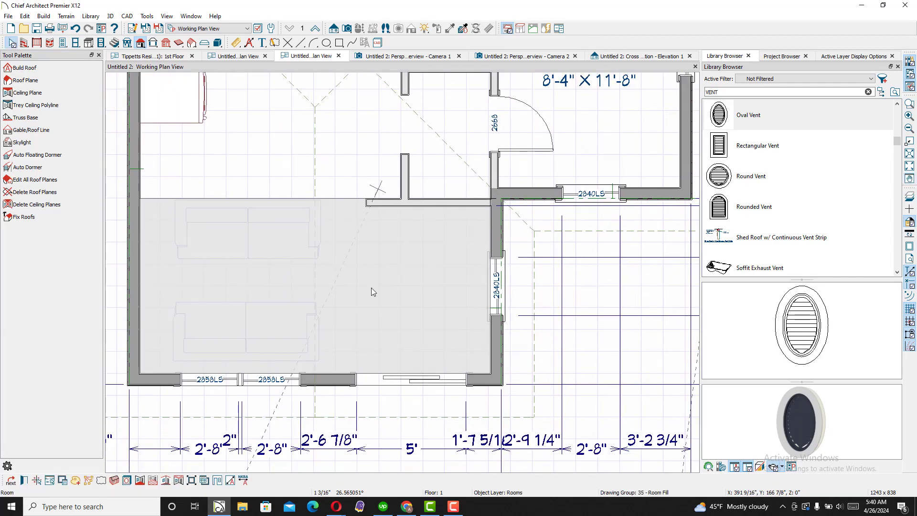
middle_drag(371, 288, 403, 292)
scroll(381, 295, up, 2)
scroll(382, 295, down, 3)
scroll(403, 292, up, 1)
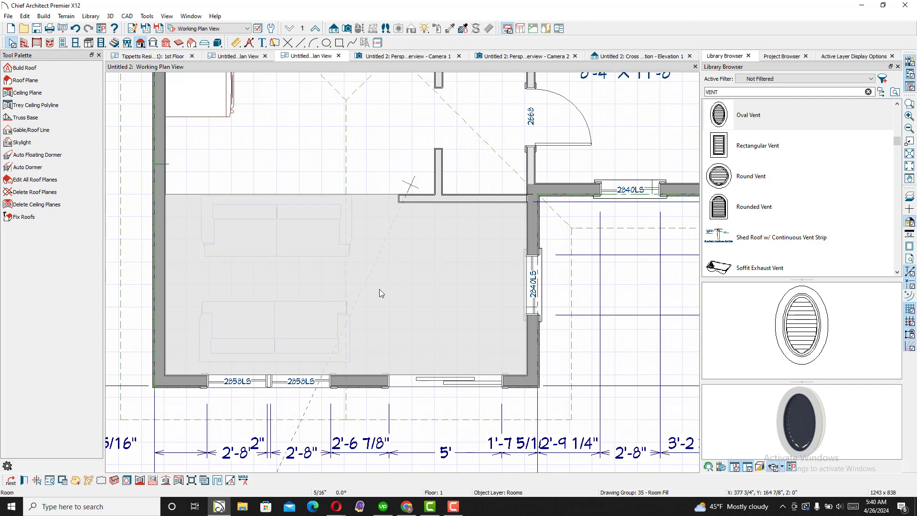
click(178, 481)
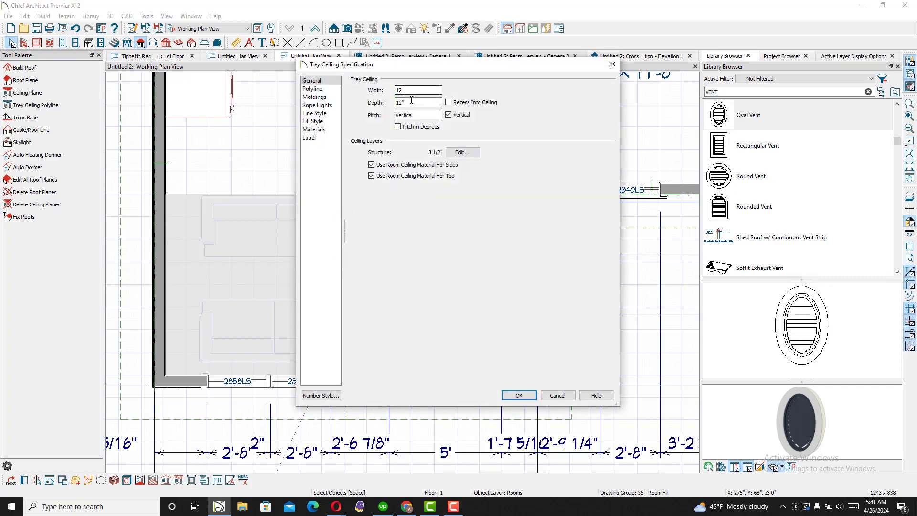
click(519, 395)
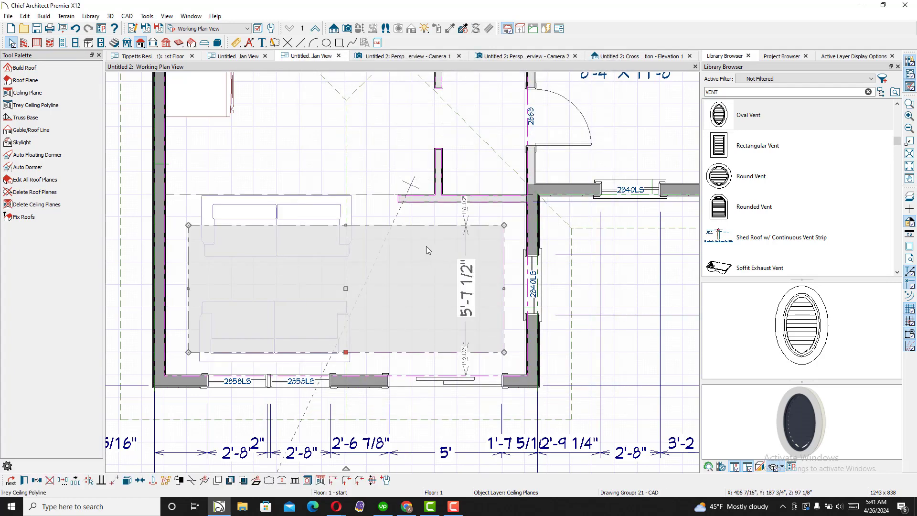
Step: Create a Full Camera view inside the living room, looking from the side window wall toward the sofas
click(400, 239)
scroll(431, 259, down, 2)
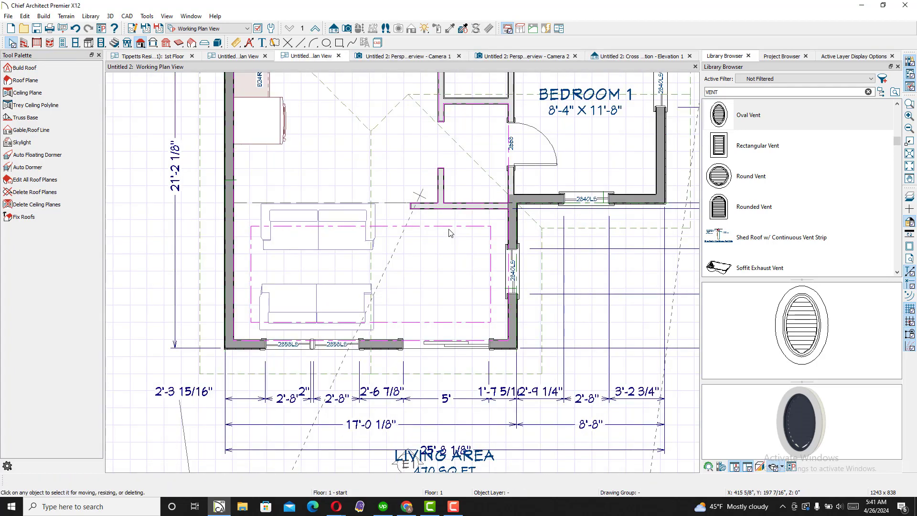
scroll(449, 232, up, 5)
click(452, 224)
click(455, 129)
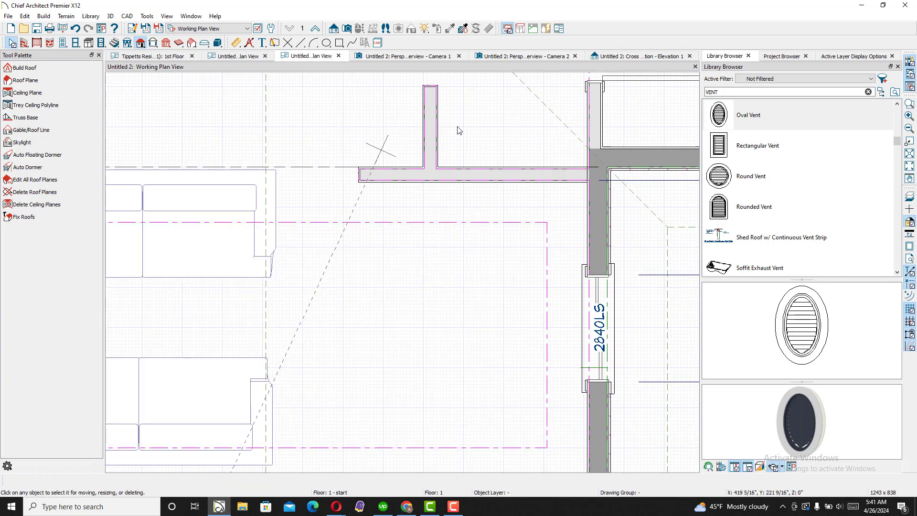
scroll(454, 129, down, 2)
click(347, 28)
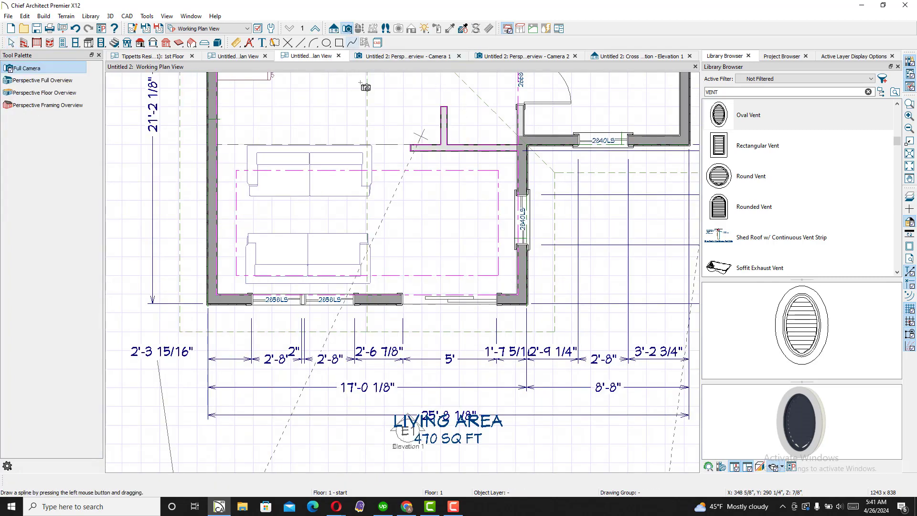
scroll(477, 197, down, 1)
scroll(478, 197, up, 2)
drag(478, 197, 448, 194)
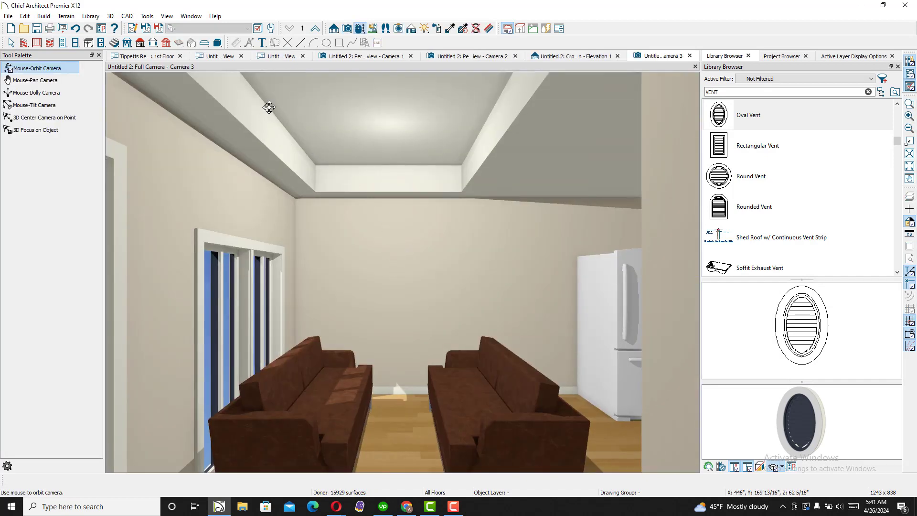
Step: Place a ceiling light in the raised tray ceiling near the corner above the tall windows
drag(353, 253, 387, 252)
scroll(387, 253, down, 1)
scroll(387, 253, up, 1)
middle_drag(387, 251, 387, 337)
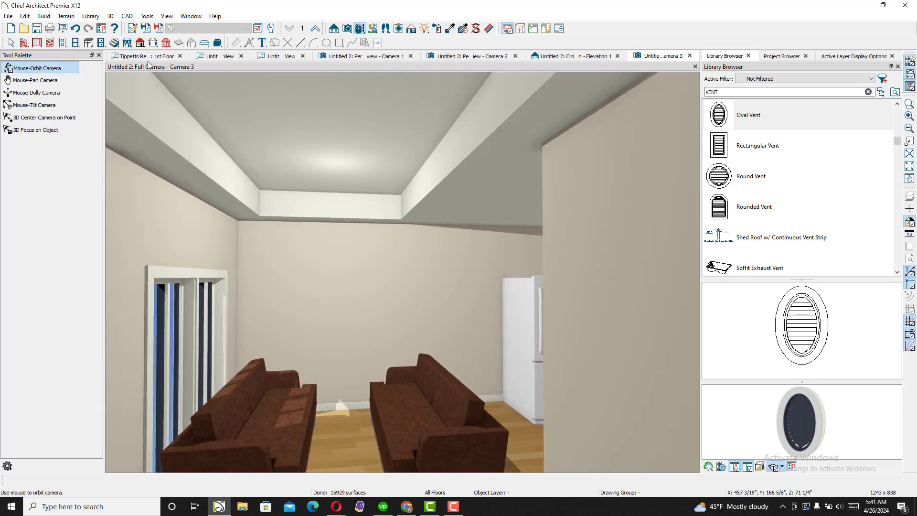
click(102, 43)
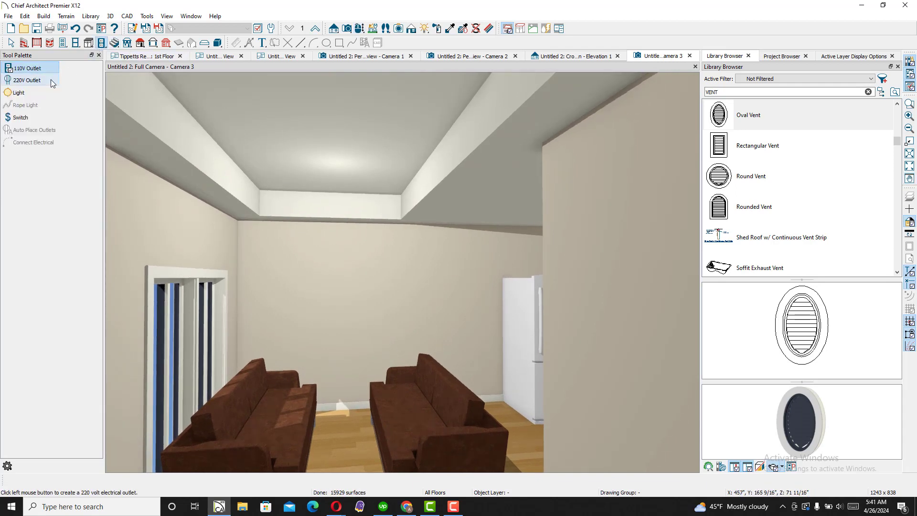
click(19, 93)
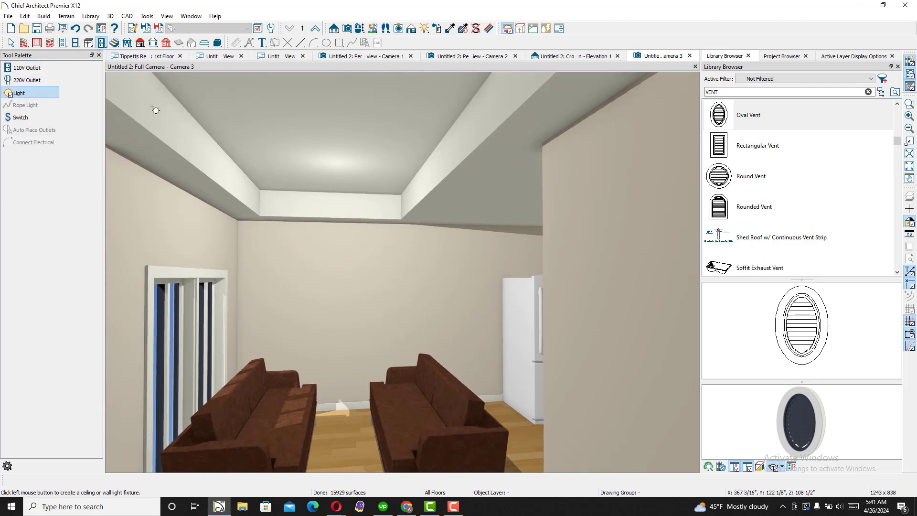
click(274, 178)
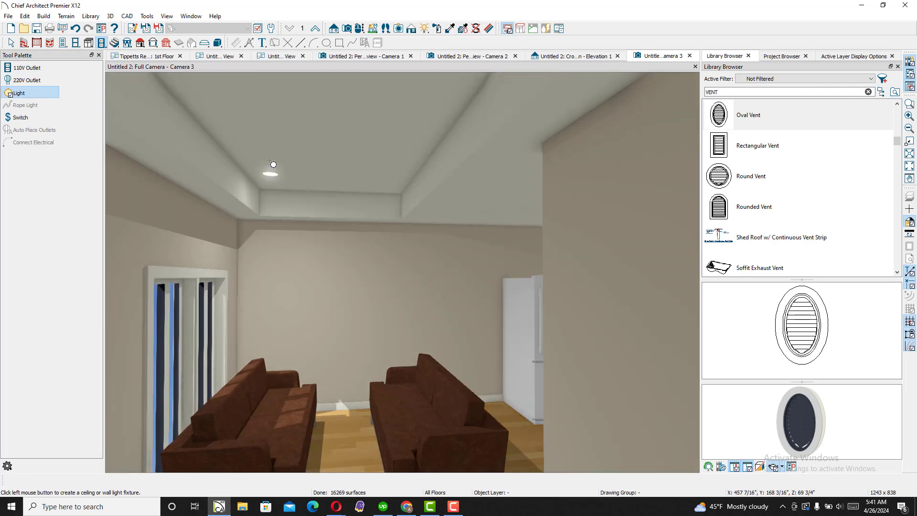
Step: Place five more ceiling lights in the tray ceiling, completing two parallel rows of three above the sofas
click(266, 125)
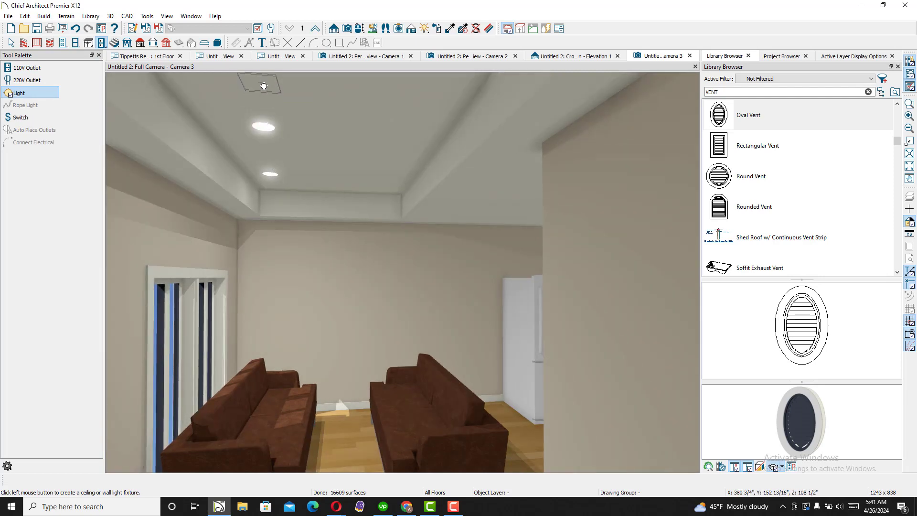
click(264, 86)
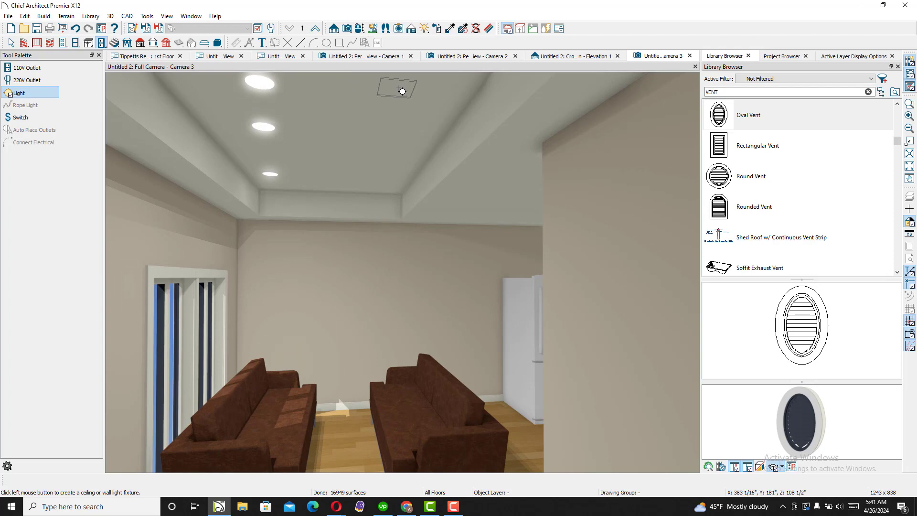
click(402, 91)
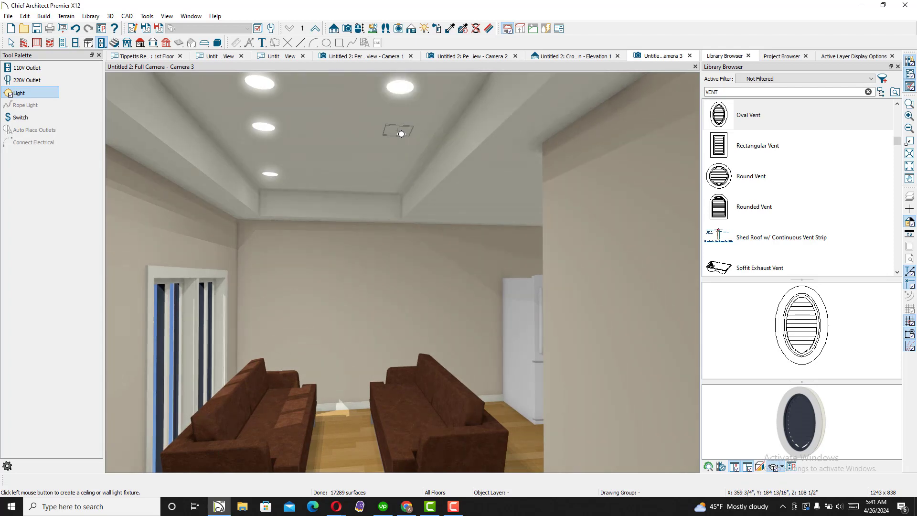
click(401, 134)
click(397, 182)
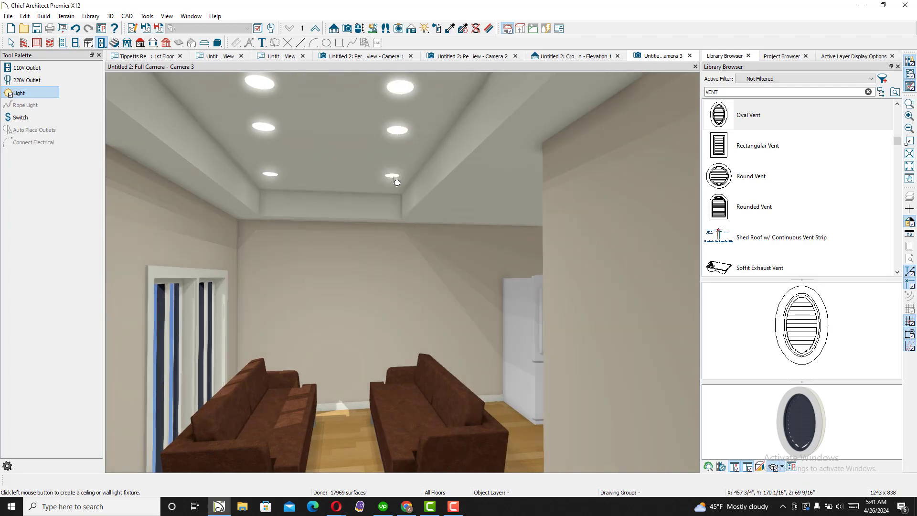
Step: Examine the interior in the camera view, covering the sofas, refrigerator, kitchen cabinets and the tray ceiling with its lights
key(space)
key(space)
drag(405, 254, 425, 267)
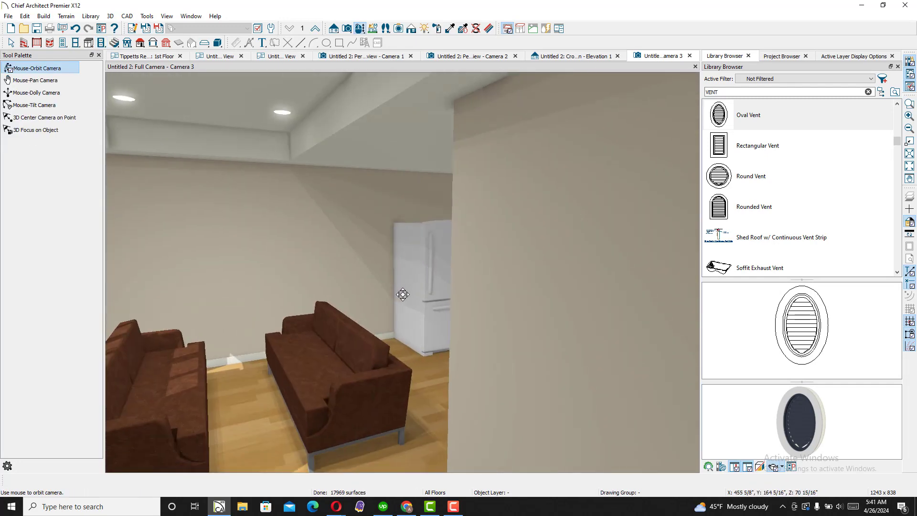
drag(403, 294, 284, 279)
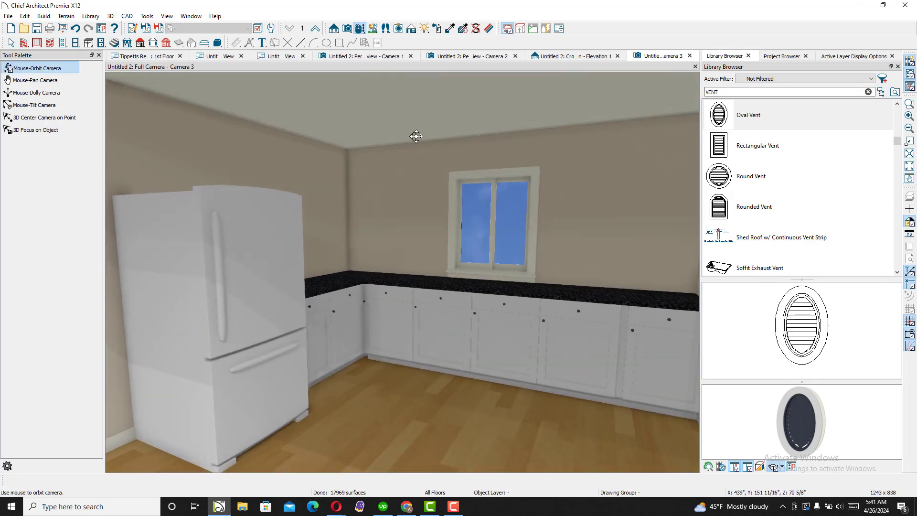
drag(389, 275, 358, 305)
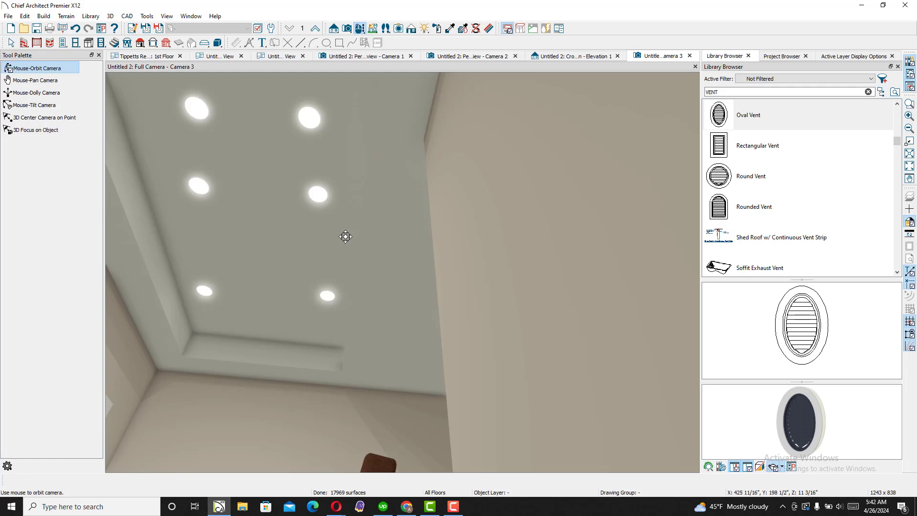
drag(345, 237, 338, 307)
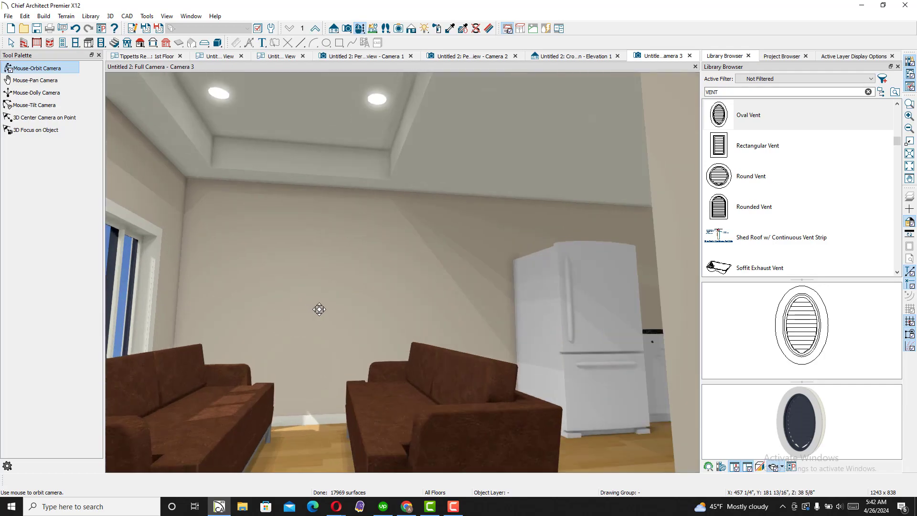